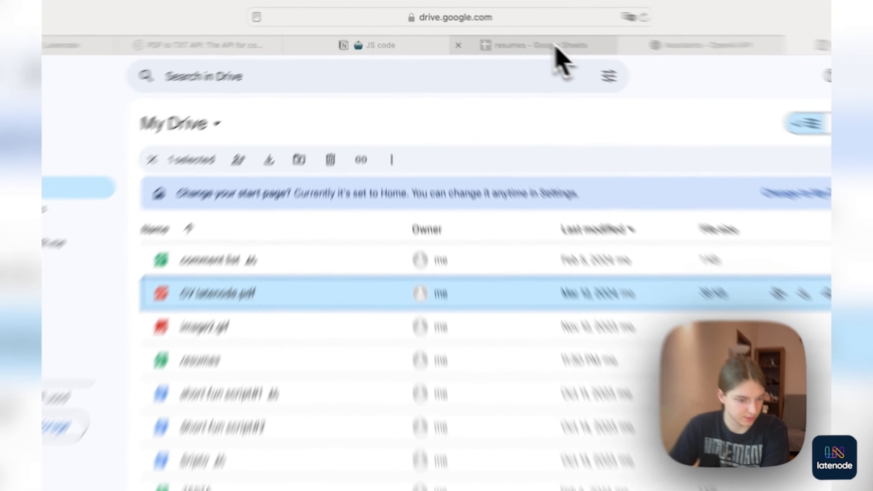
- Switch to the 'resumes' spreadsheet with its Name, Email and Exp header row
{"action": "left_click", "coordinate": [502, 35]}
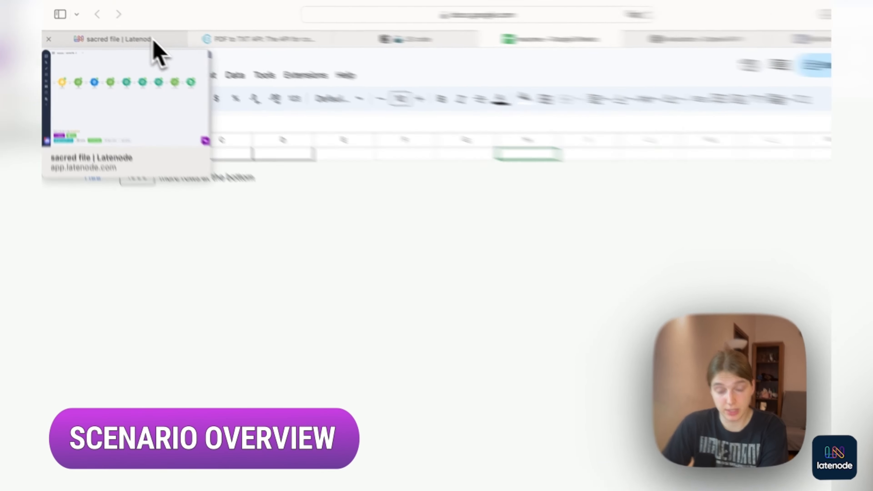
- Bring the whole sacred file workflow into view, glancing at the resumes sheet
{"action": "left_click", "coordinate": [154, 40]}
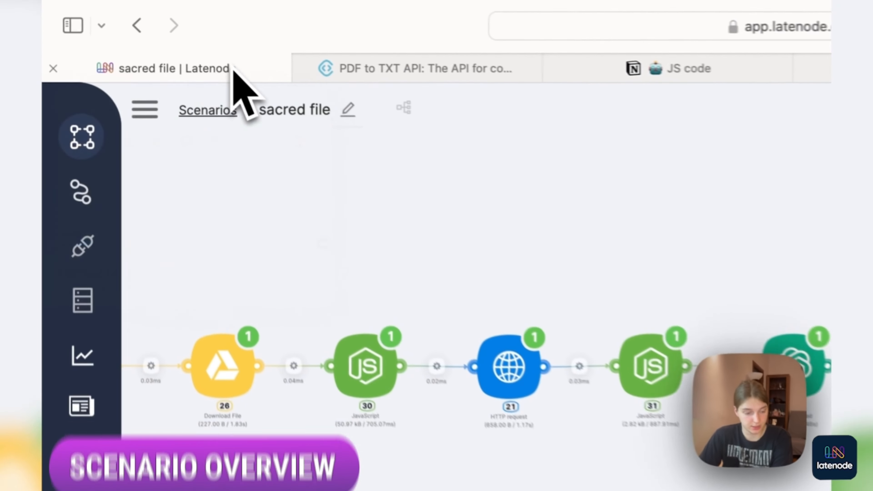
{"action": "left_click_drag", "start_coordinate": [370, 175], "coordinate": [541, 273]}
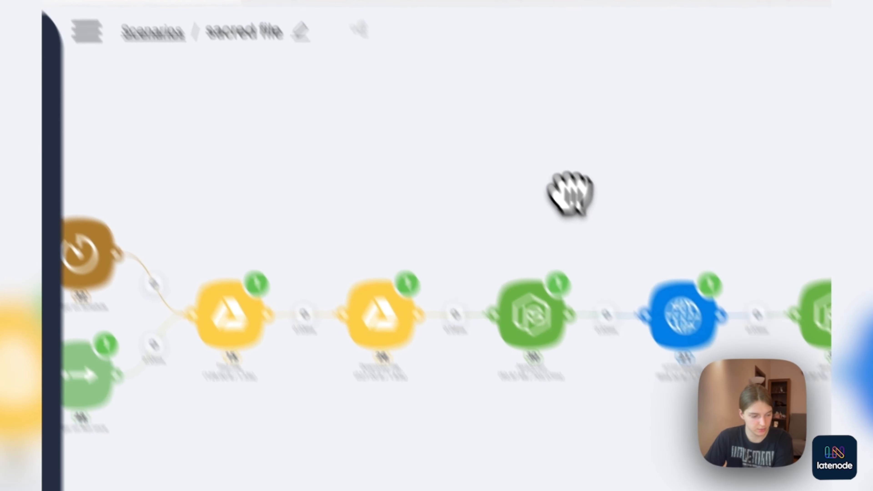
{"action": "scroll", "coordinate": [570, 194], "scroll_direction": "down", "scroll_amount": 3}
{"action": "left_click_drag", "start_coordinate": [582, 182], "coordinate": [629, 198]}
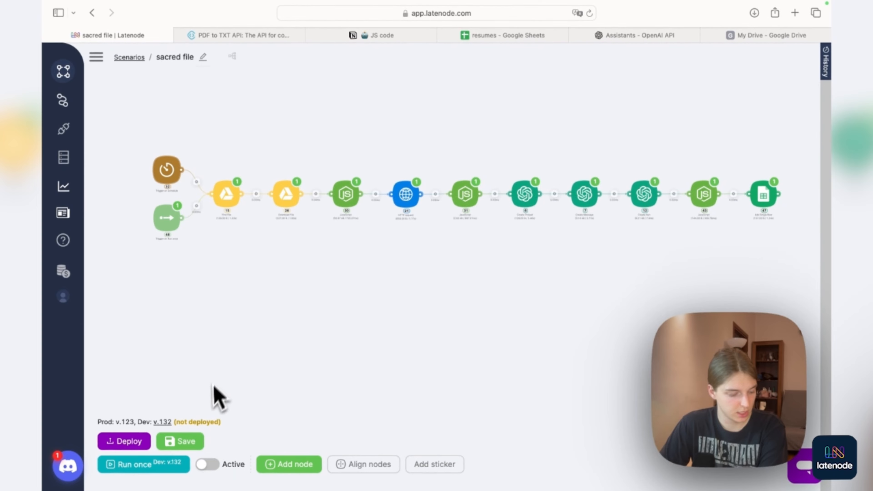
{"action": "left_click", "coordinate": [491, 36]}
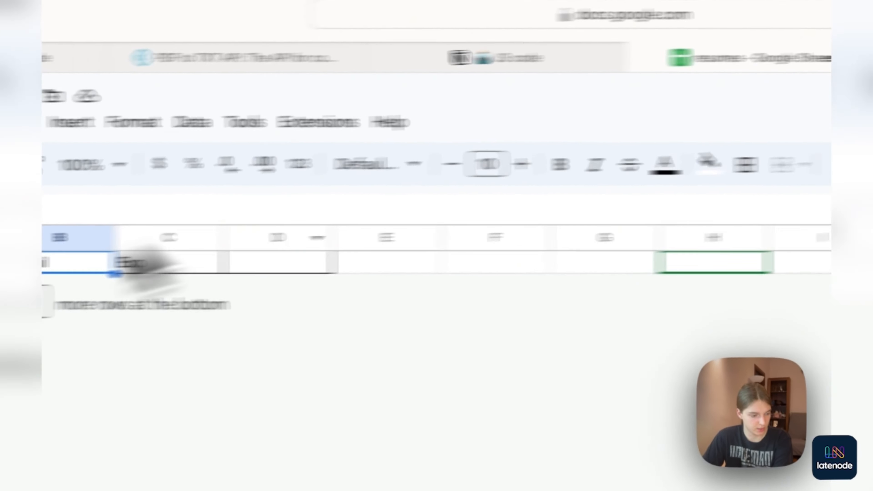
{"action": "left_click", "coordinate": [249, 78]}
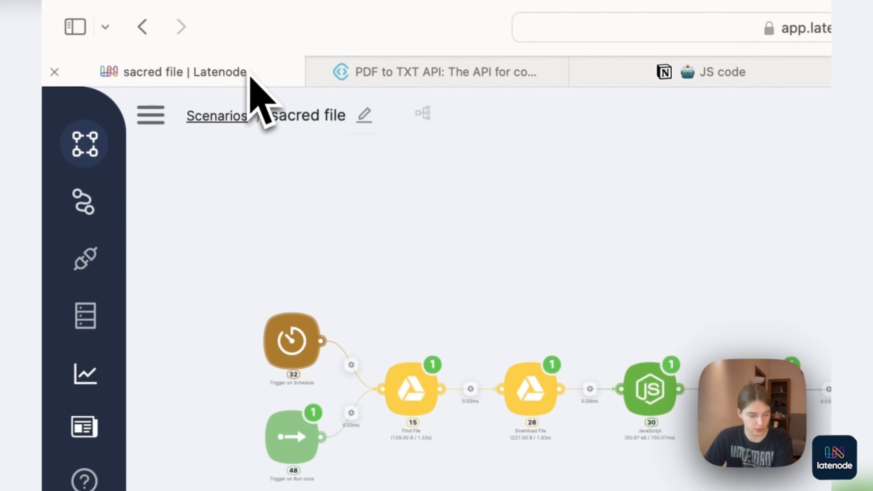
- Run the sacred file scenario once and check the resumes sheet for output
{"action": "left_click", "coordinate": [268, 464]}
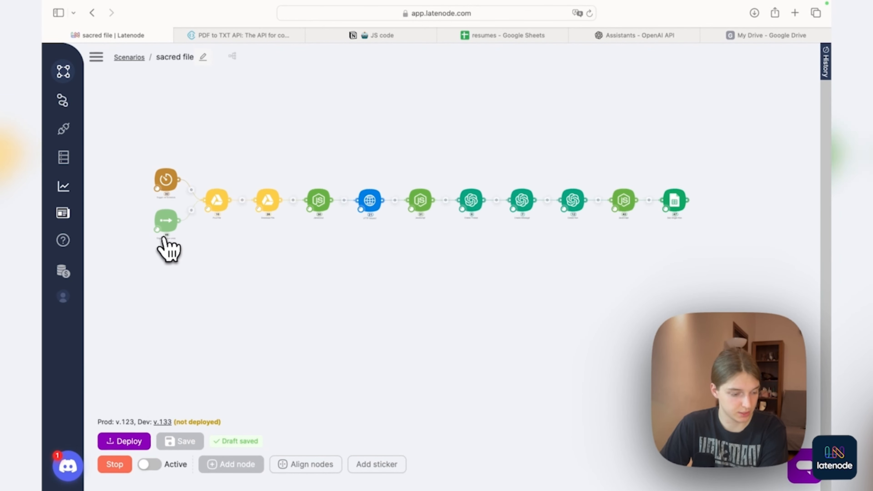
{"action": "scroll", "coordinate": [168, 240], "scroll_direction": "up", "scroll_amount": 5}
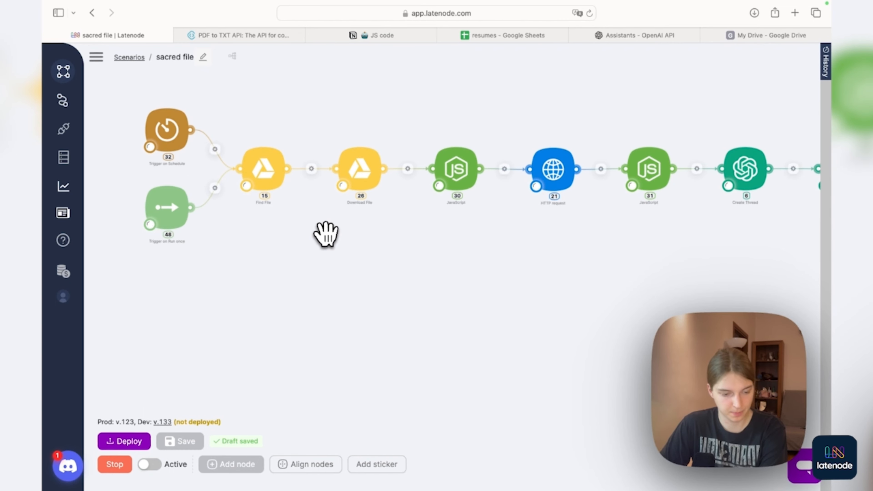
{"action": "scroll", "coordinate": [325, 234], "scroll_direction": "down", "scroll_amount": 3}
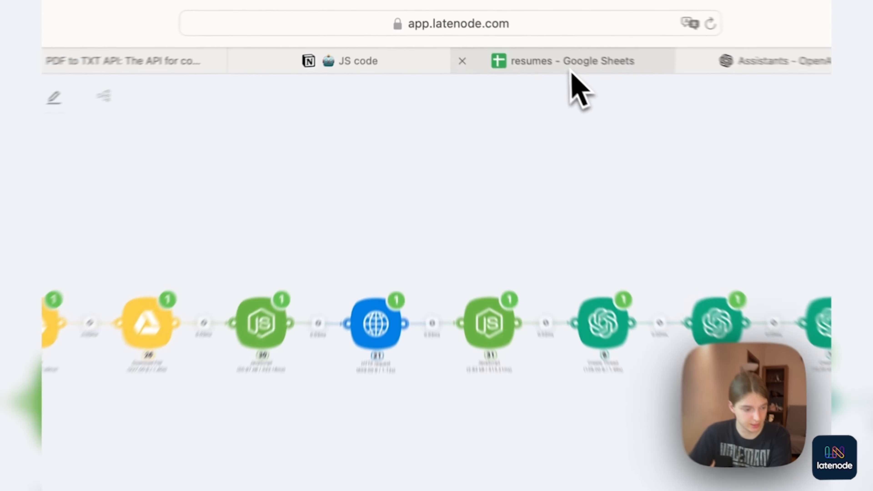
{"action": "left_click", "coordinate": [502, 37]}
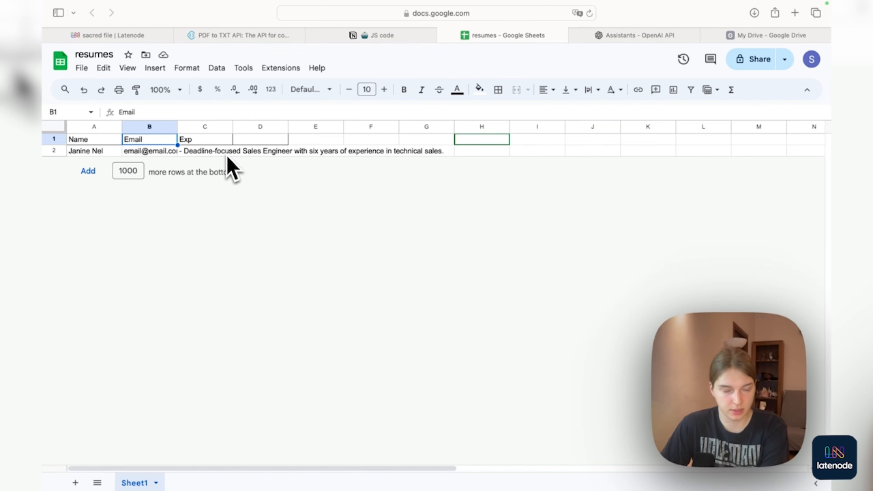
- Zoom and pan the sacred file canvas to inspect every node through Add Single Row
{"action": "left_click", "coordinate": [144, 38]}
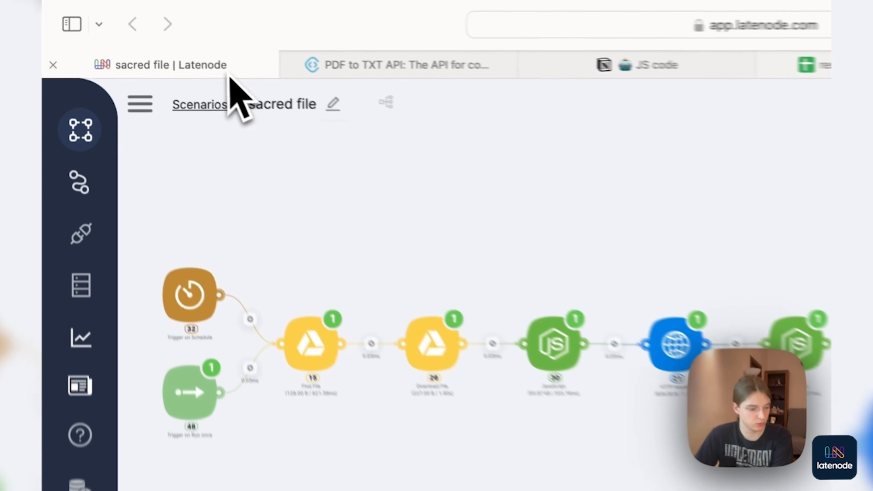
{"action": "scroll", "coordinate": [242, 197], "scroll_direction": "down", "scroll_amount": 4}
{"action": "scroll", "coordinate": [242, 197], "scroll_direction": "up", "scroll_amount": 10}
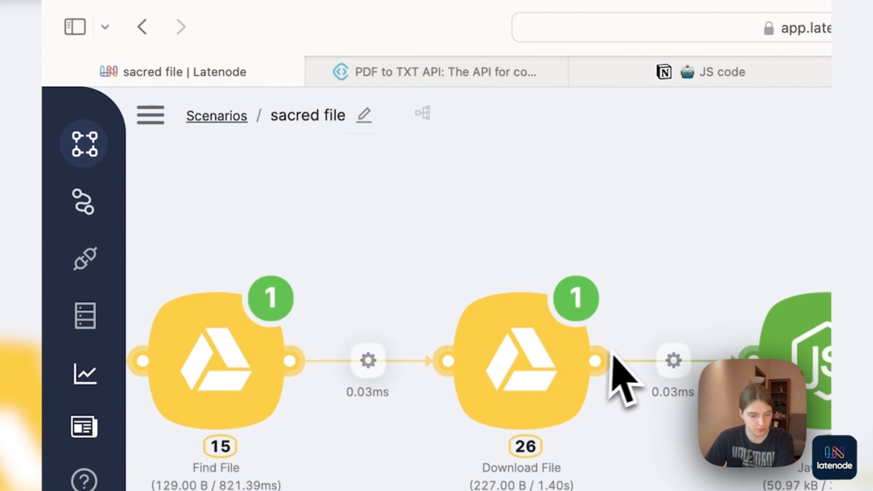
{"action": "scroll", "coordinate": [613, 350], "scroll_direction": "down", "scroll_amount": 5}
{"action": "left_click_drag", "start_coordinate": [739, 208], "coordinate": [248, 250]}
{"action": "scroll", "coordinate": [643, 312], "scroll_direction": "down", "scroll_amount": 3}
{"action": "scroll", "coordinate": [623, 303], "scroll_direction": "up", "scroll_amount": 8}
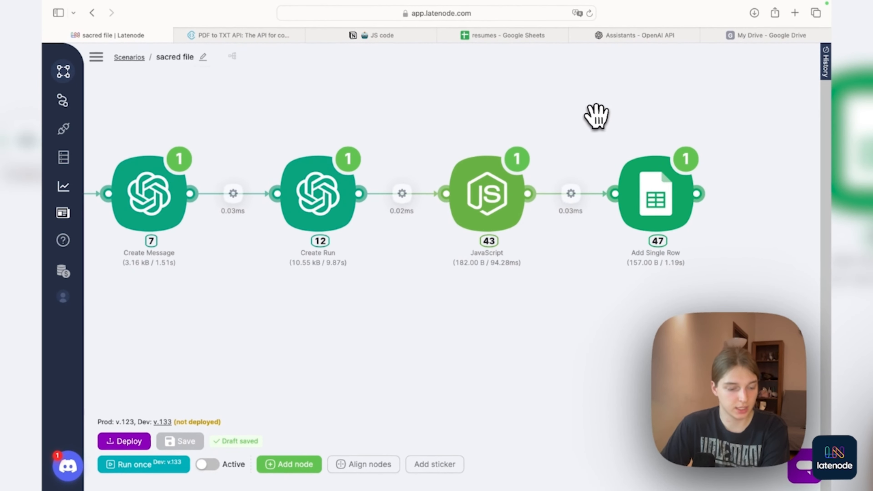
{"action": "scroll", "coordinate": [596, 117], "scroll_direction": "down", "scroll_amount": 4}
{"action": "left_click_drag", "start_coordinate": [486, 91], "coordinate": [645, 129]}
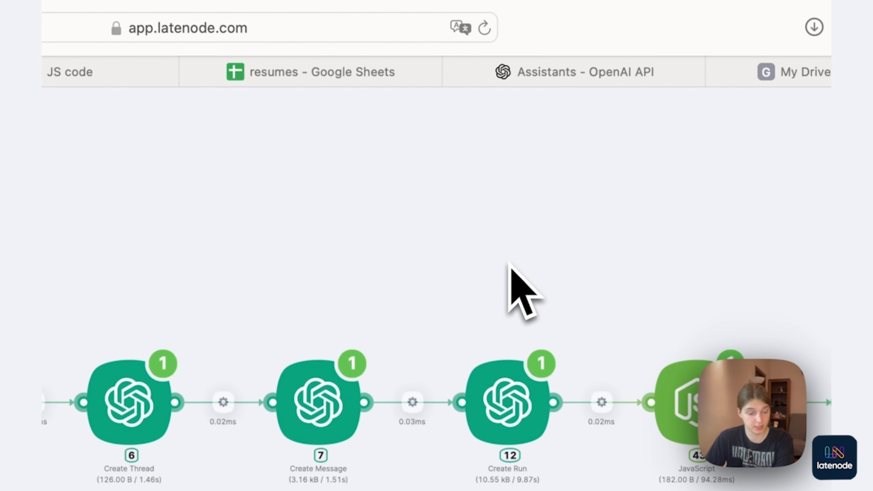
{"action": "scroll", "coordinate": [508, 262], "scroll_direction": "down", "scroll_amount": 4}
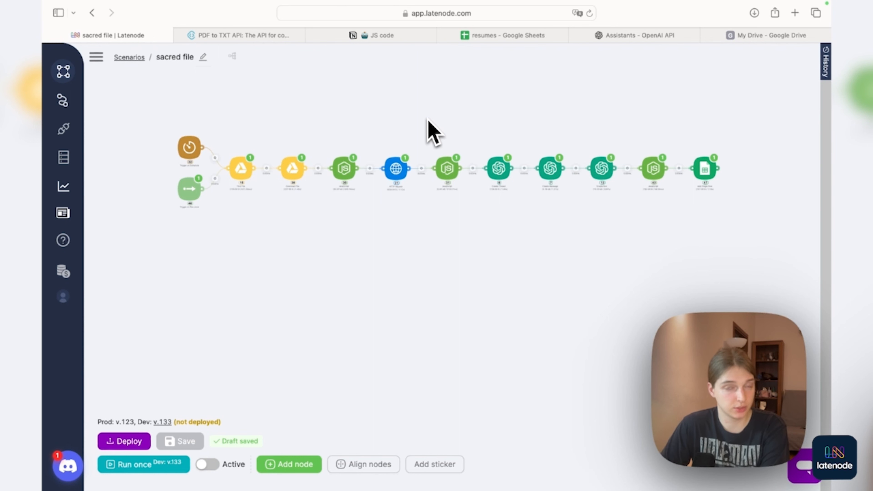
{"action": "scroll", "coordinate": [431, 134], "scroll_direction": "up", "scroll_amount": 1}
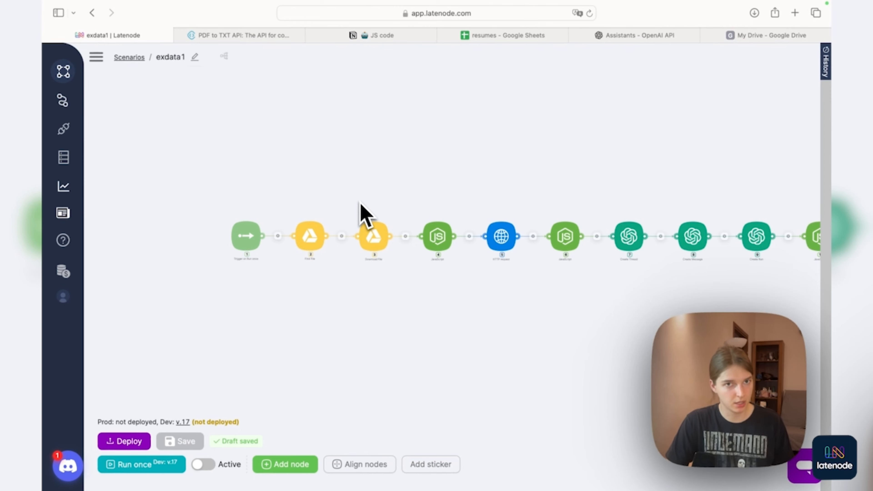
- Pan across the exdata1 workflow to review nodes 7 through 11
{"action": "scroll", "coordinate": [343, 236], "scroll_direction": "down", "scroll_amount": 3}
{"action": "scroll", "coordinate": [344, 237], "scroll_direction": "up", "scroll_amount": 7}
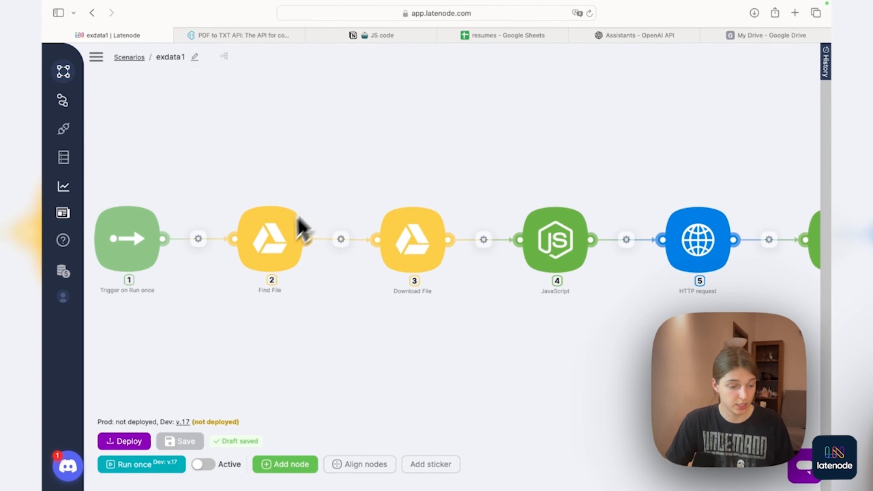
{"action": "scroll", "coordinate": [506, 171], "scroll_direction": "up", "scroll_amount": 1}
{"action": "scroll", "coordinate": [507, 172], "scroll_direction": "down", "scroll_amount": 5}
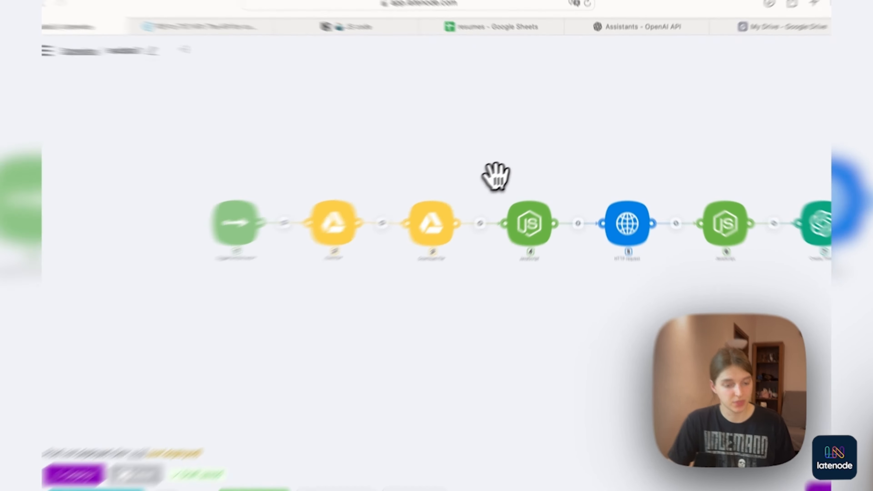
{"action": "scroll", "coordinate": [577, 171], "scroll_direction": "down", "scroll_amount": 2}
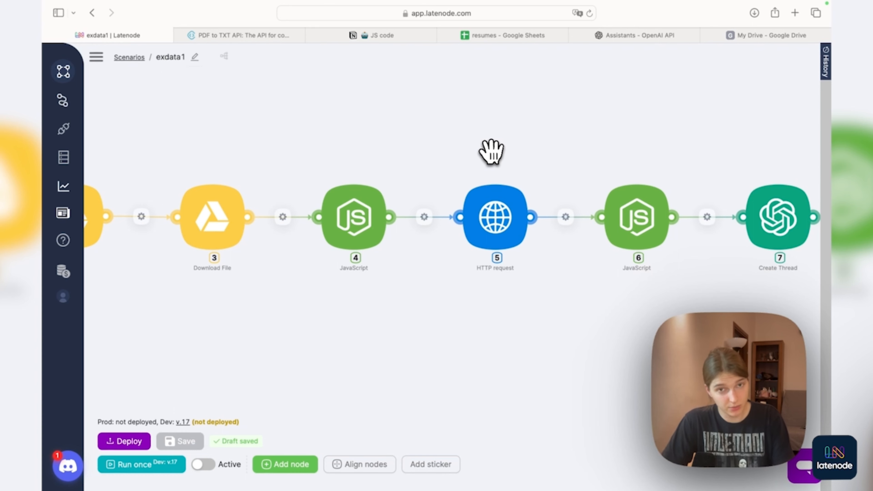
{"action": "scroll", "coordinate": [492, 152], "scroll_direction": "down", "scroll_amount": 3}
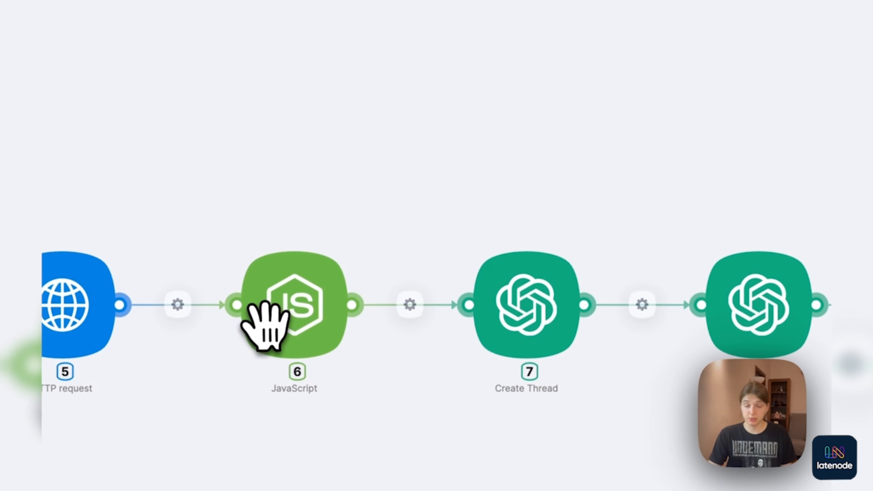
{"action": "left_click_drag", "start_coordinate": [379, 193], "coordinate": [282, 193]}
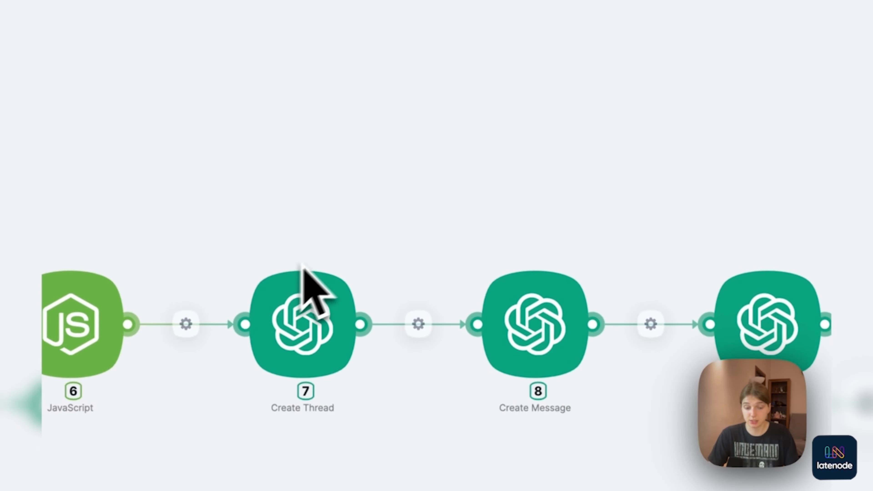
{"action": "left_click_drag", "start_coordinate": [535, 292], "coordinate": [244, 179]}
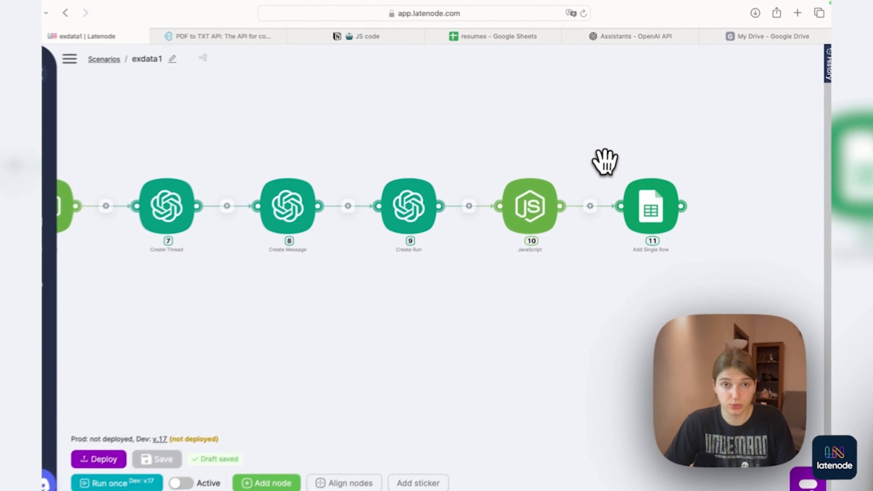
- Pan back to the workflow's first nodes, then go to the All scenarios page
{"action": "scroll", "coordinate": [428, 122], "scroll_direction": "down", "scroll_amount": 3}
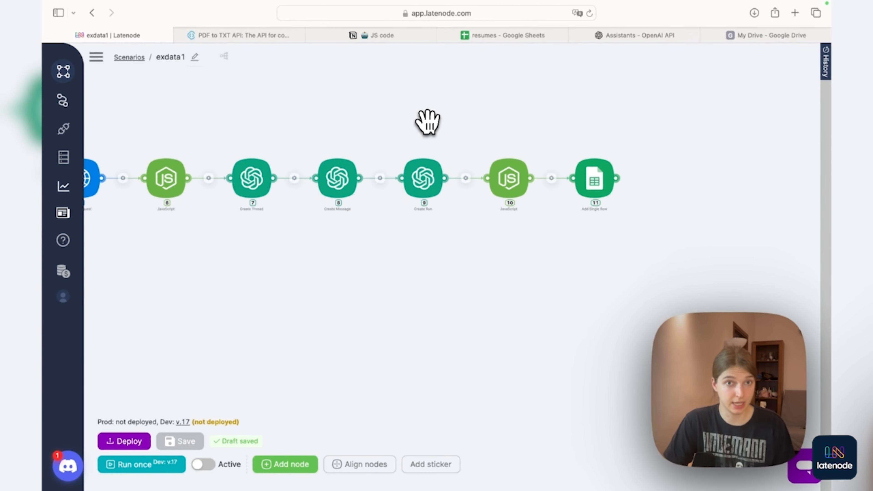
{"action": "left_click_drag", "start_coordinate": [348, 124], "coordinate": [613, 135]}
{"action": "scroll", "coordinate": [367, 135], "scroll_direction": "down", "scroll_amount": 3}
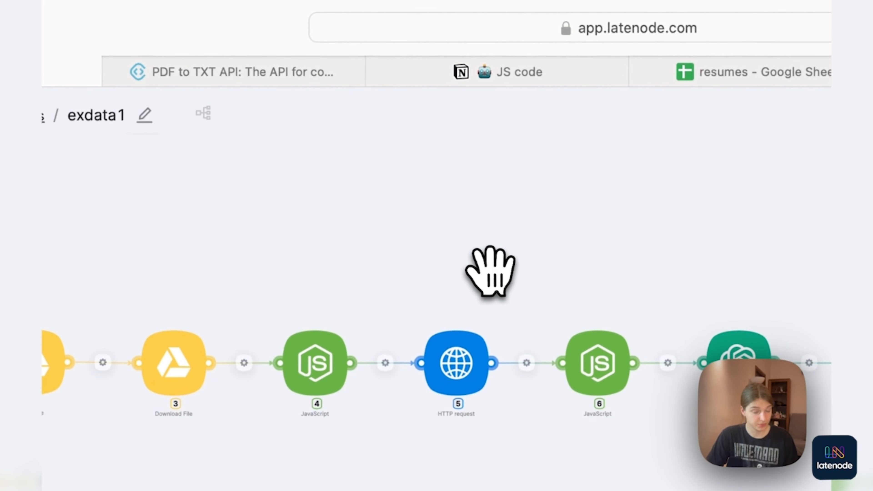
{"action": "left_click_drag", "start_coordinate": [429, 264], "coordinate": [606, 263]}
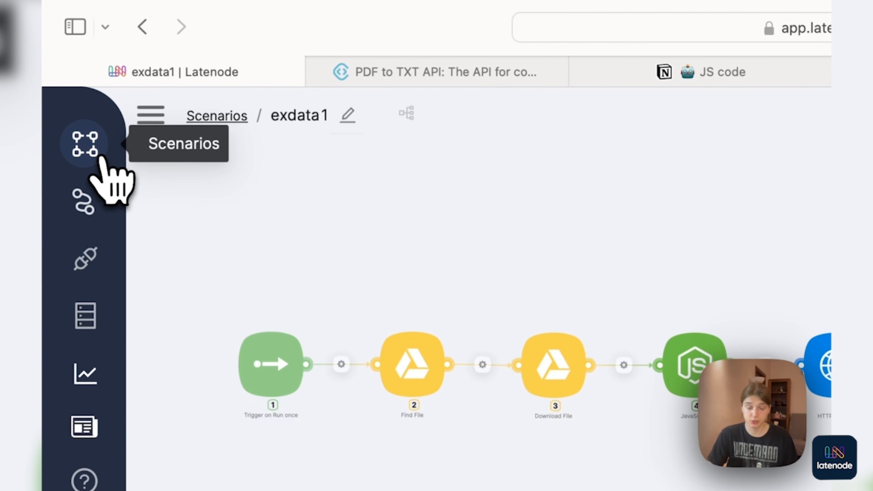
{"action": "left_click", "coordinate": [103, 162]}
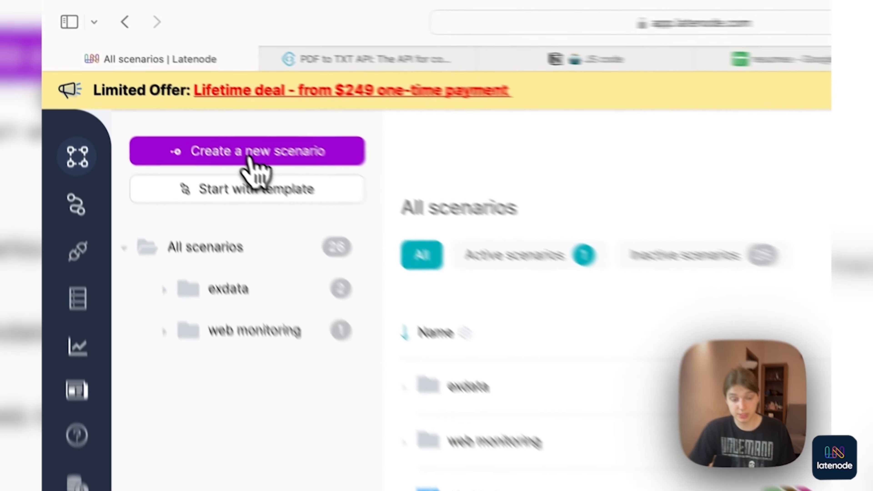
- Create a blank scenario and rename it from Untitled to 'EXCRACT DATA'
{"action": "left_click", "coordinate": [168, 96]}
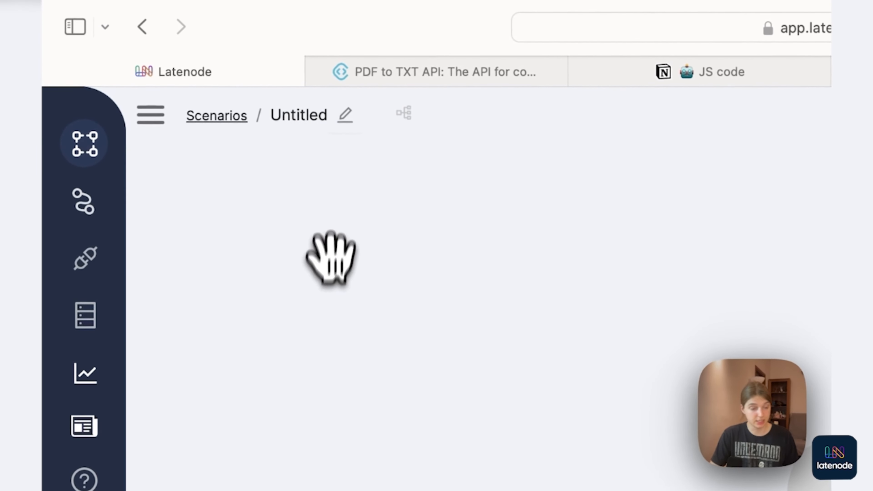
{"action": "left_click", "coordinate": [311, 115]}
{"action": "double_click", "coordinate": [306, 118]}
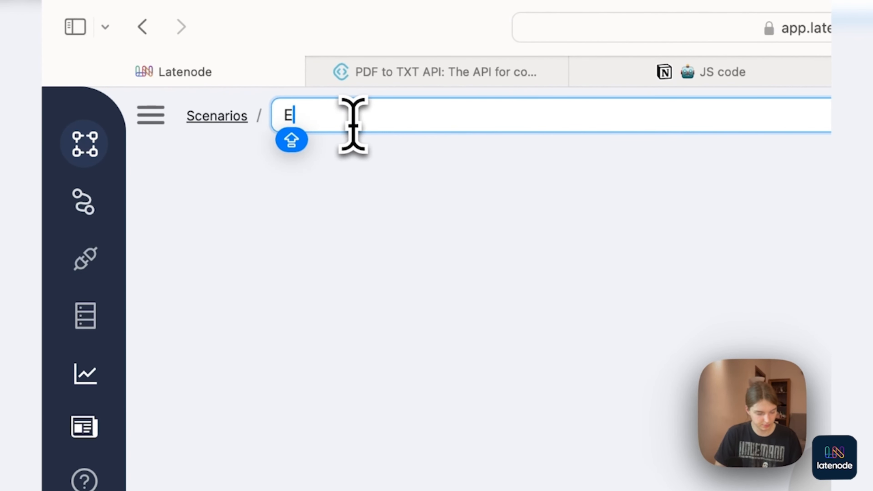
{"action": "type", "text": "EXCRACTED"}
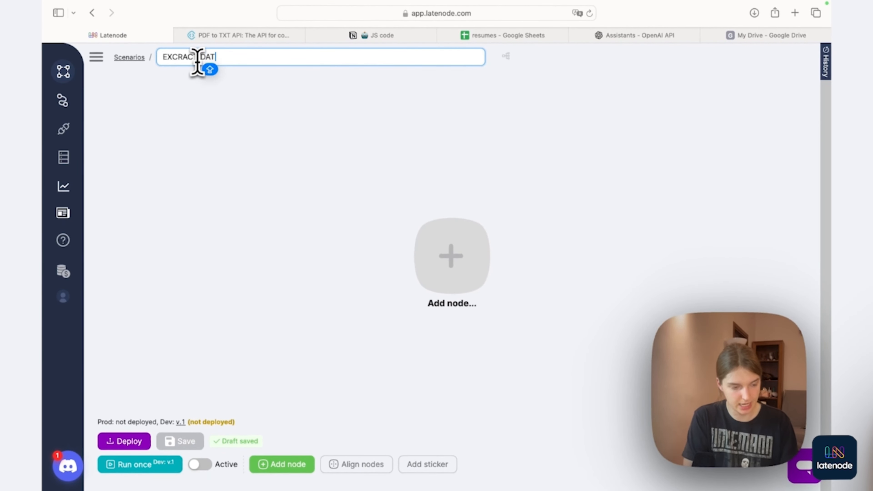
{"action": "key", "text": "Return"}
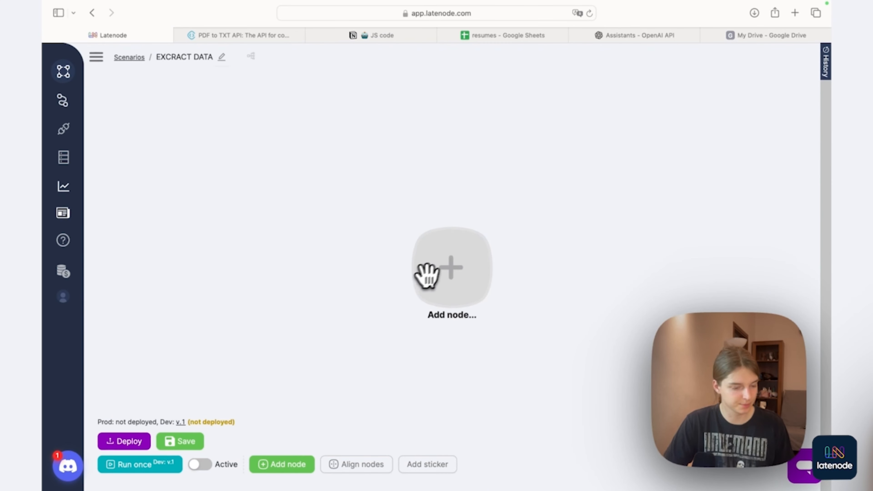
- Add a Trigger on Schedule first node firing hourly at minute 0 (0 * * * *)
{"action": "left_click", "coordinate": [447, 270]}
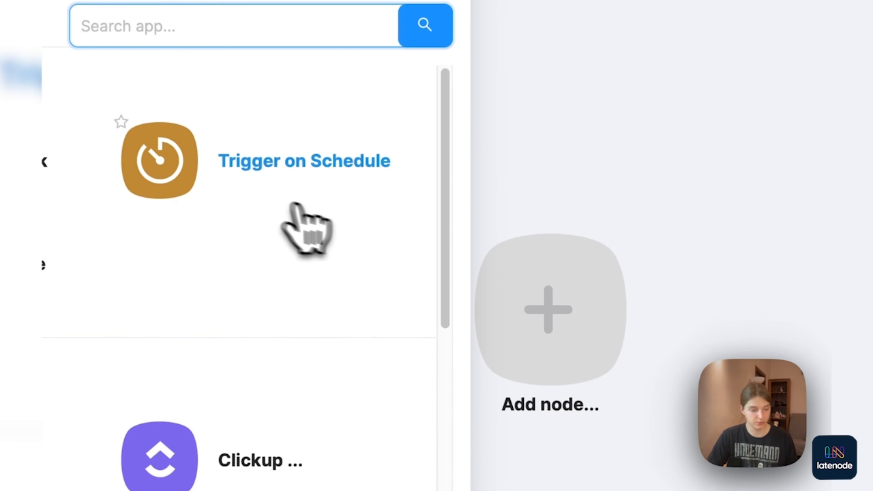
{"action": "left_click", "coordinate": [255, 181]}
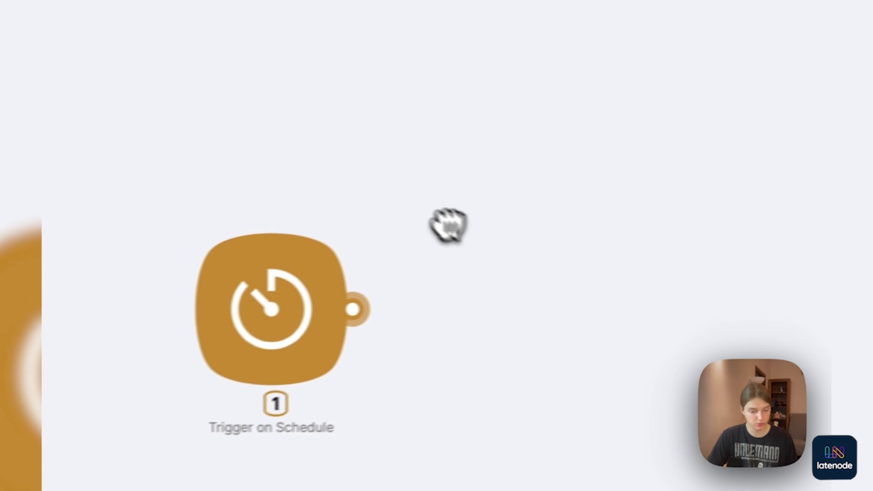
{"action": "left_click", "coordinate": [249, 297]}
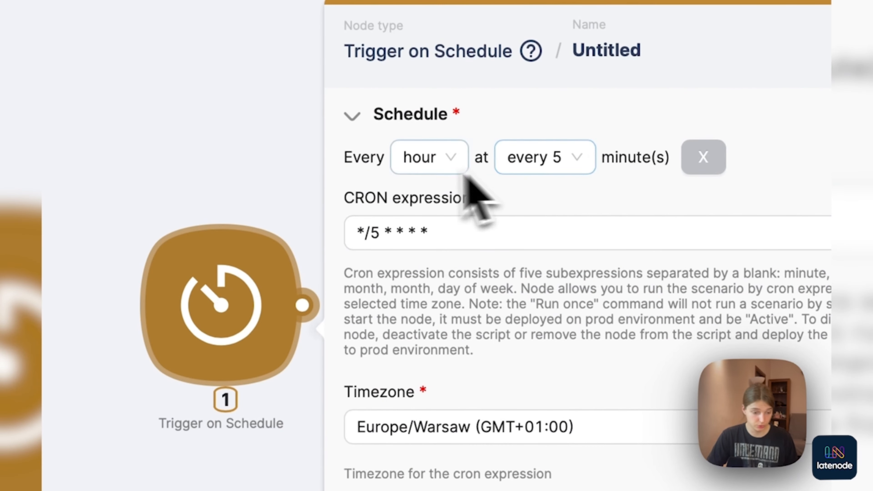
{"action": "left_click", "coordinate": [576, 158]}
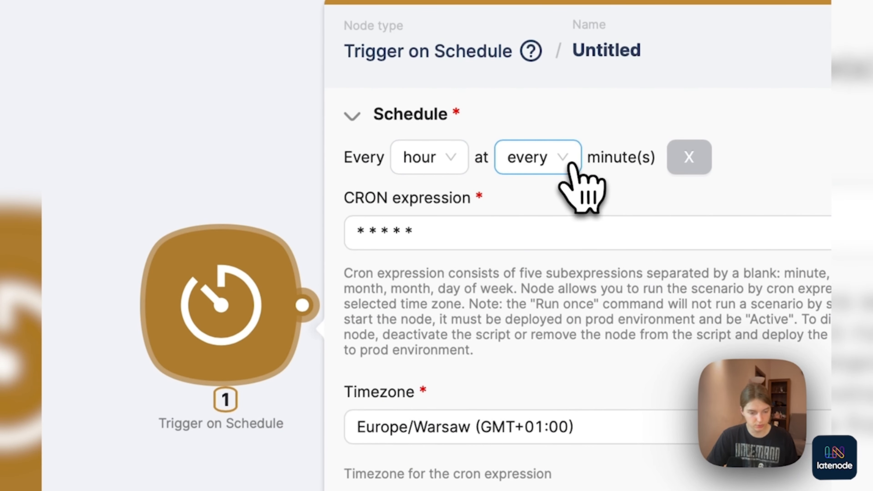
{"action": "left_click", "coordinate": [550, 161]}
{"action": "left_click", "coordinate": [547, 200]}
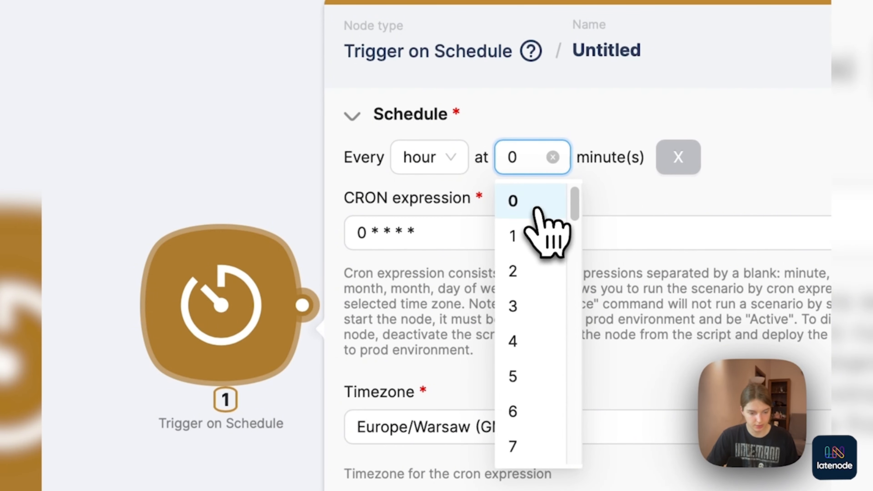
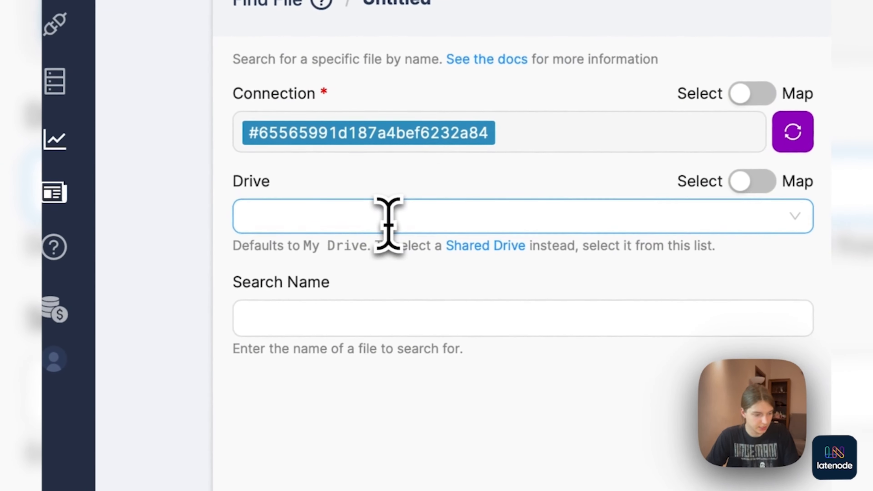
- Set the Find File step to search My Drive for files named CV
{"action": "left_click", "coordinate": [81, 285]}
{"action": "left_click", "coordinate": [357, 277]}
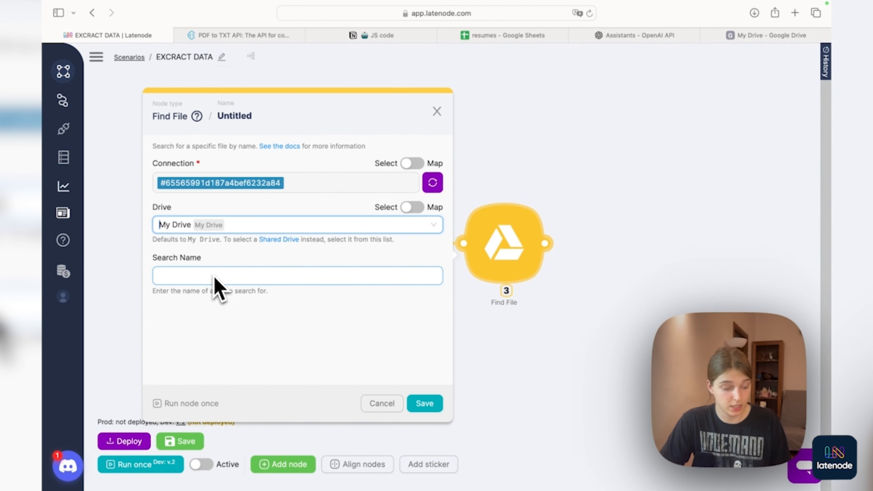
{"action": "left_click", "coordinate": [178, 280]}
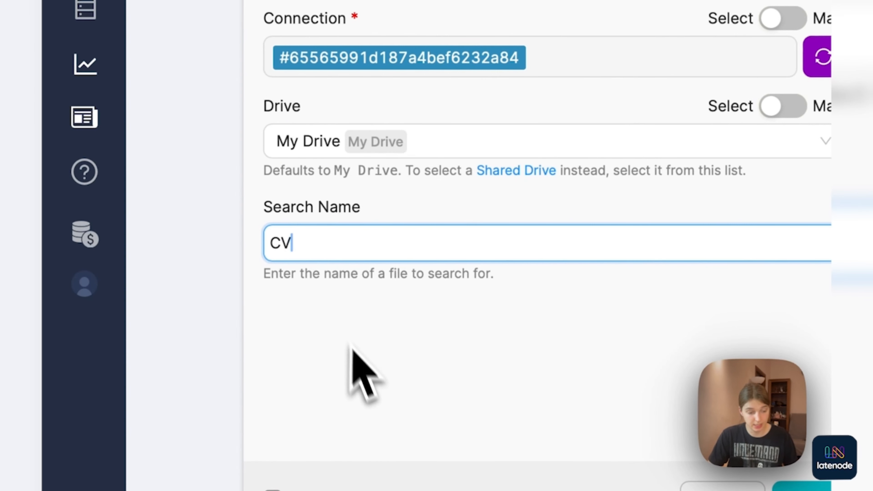
{"action": "left_click", "coordinate": [383, 375]}
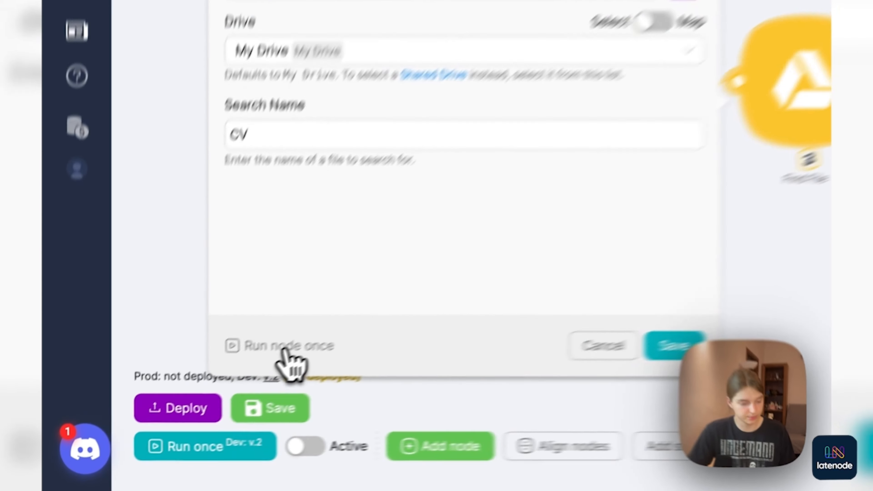
- Test-run Find File and confirm it returns CV latenode.pdf, checking the file in Google Drive
{"action": "left_click", "coordinate": [191, 404]}
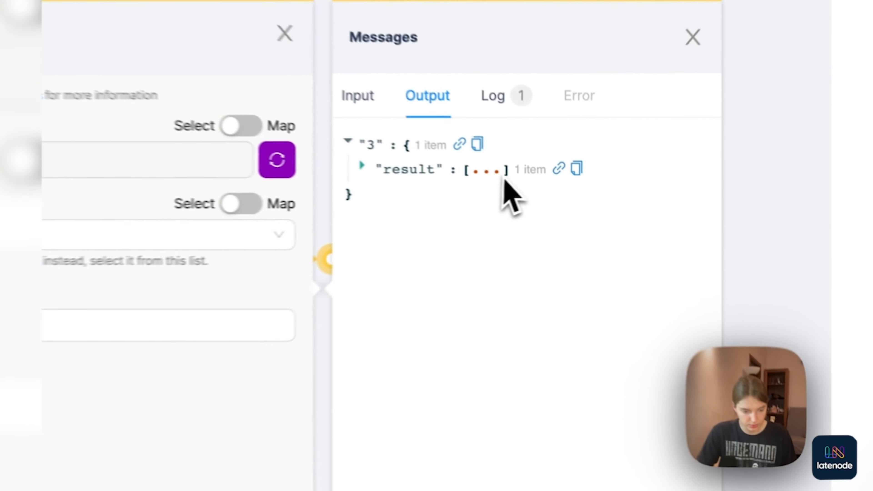
{"action": "left_click", "coordinate": [551, 194]}
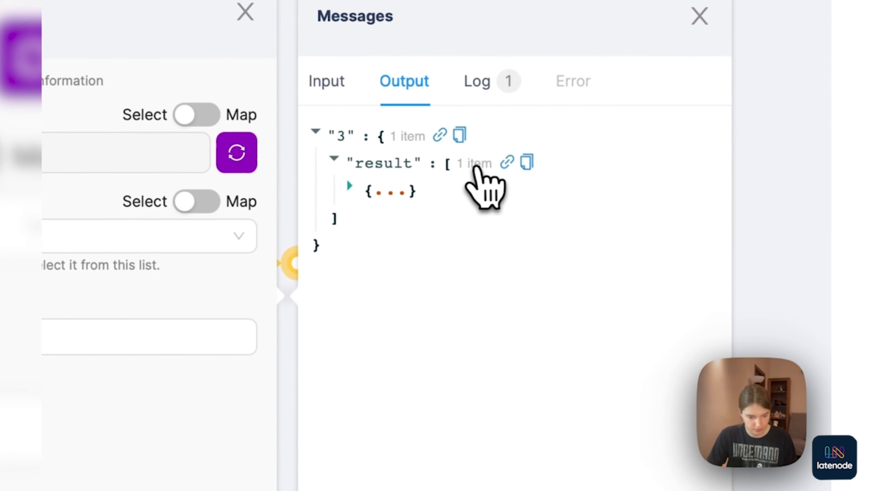
{"action": "left_click", "coordinate": [508, 205]}
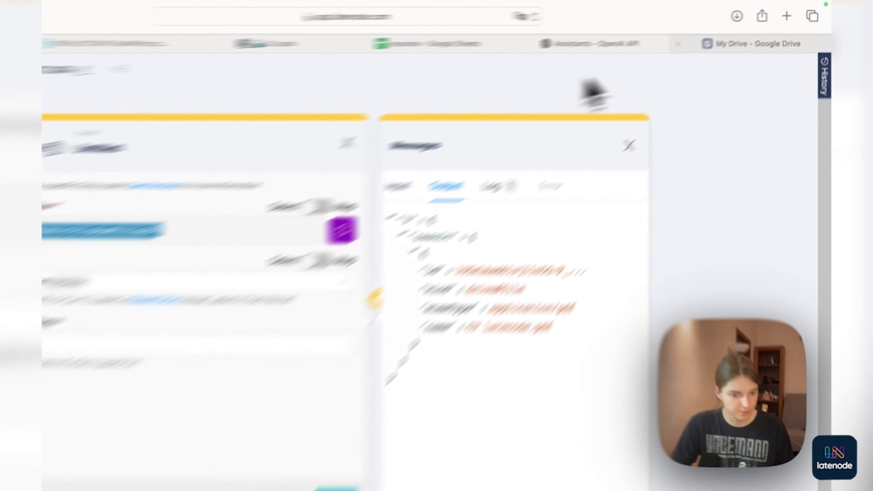
{"action": "left_click", "coordinate": [766, 35]}
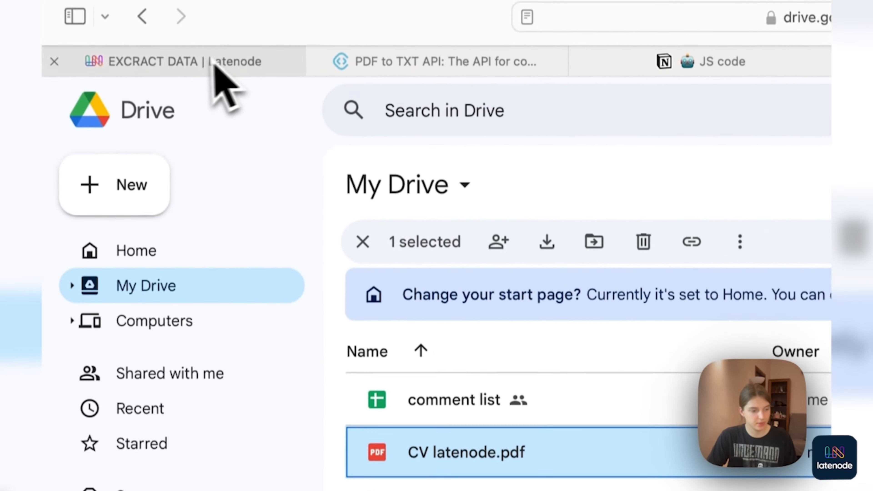
{"action": "left_click", "coordinate": [215, 15]}
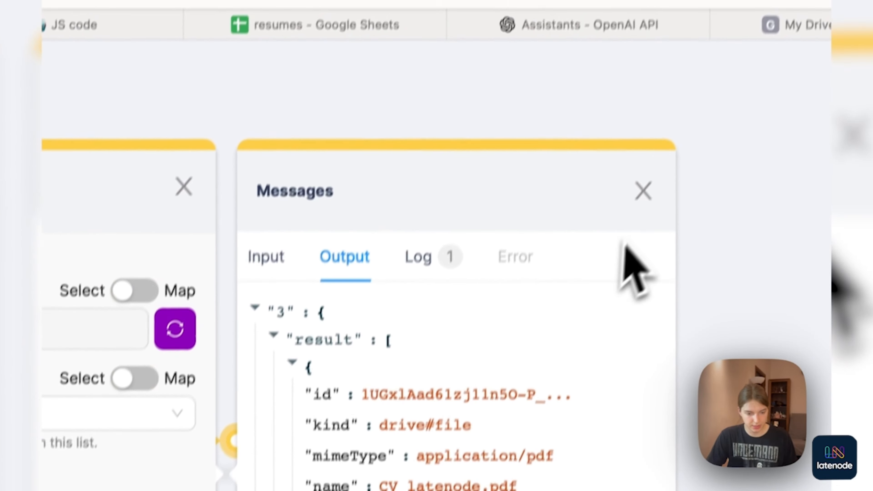
- Add a Google Drive Download File step after Find File
{"action": "left_click", "coordinate": [642, 191]}
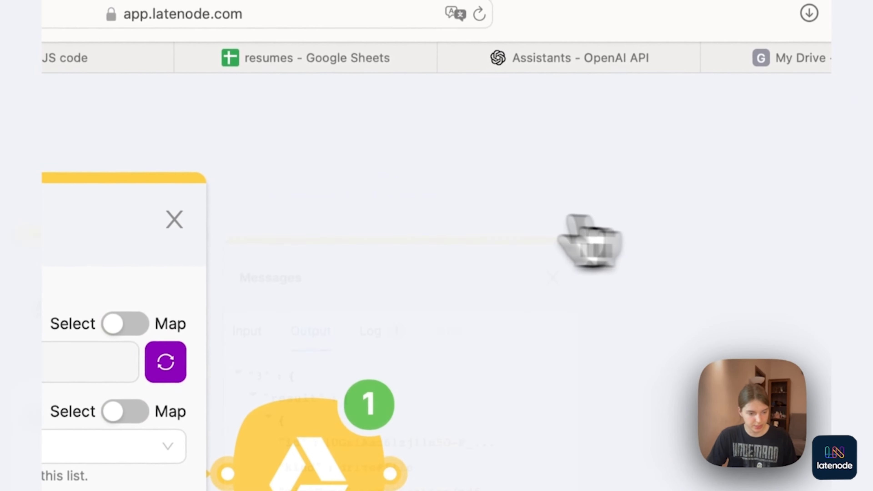
{"action": "left_click", "coordinate": [184, 187]}
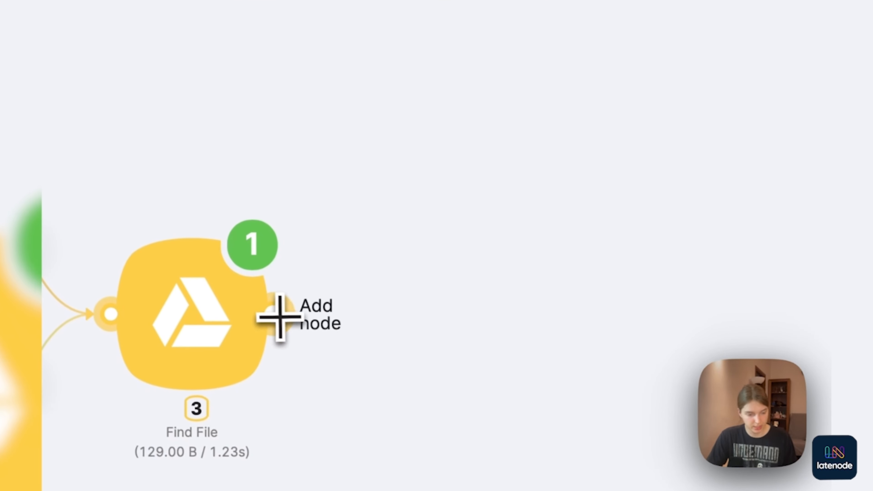
{"action": "left_click", "coordinate": [286, 318]}
{"action": "scroll", "coordinate": [145, 352], "scroll_direction": "down", "scroll_amount": 5}
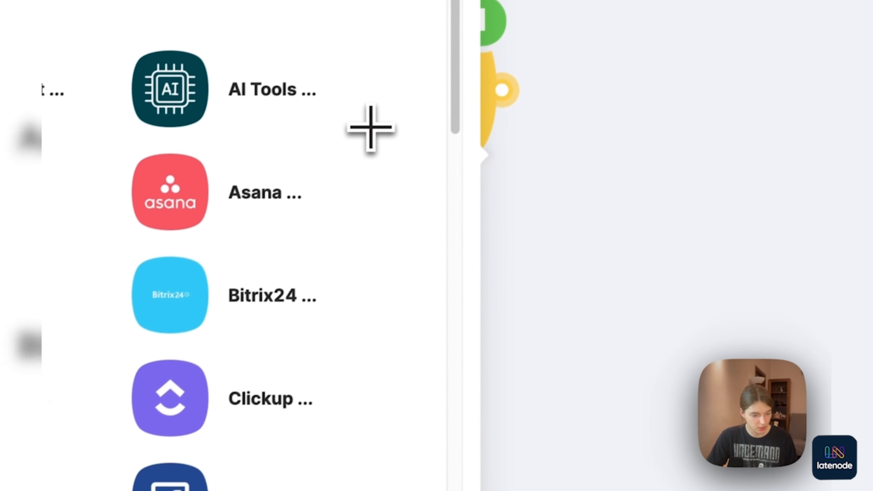
{"action": "scroll", "coordinate": [377, 121], "scroll_direction": "down", "scroll_amount": 5}
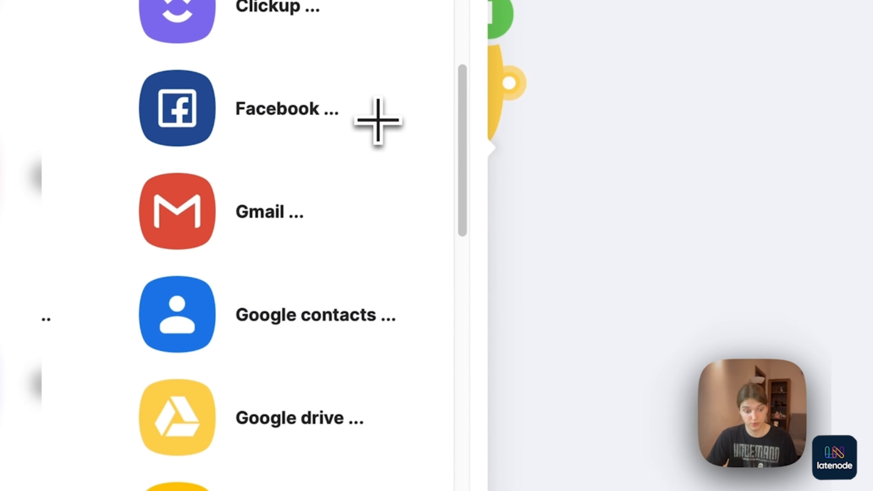
{"action": "left_click", "coordinate": [252, 421]}
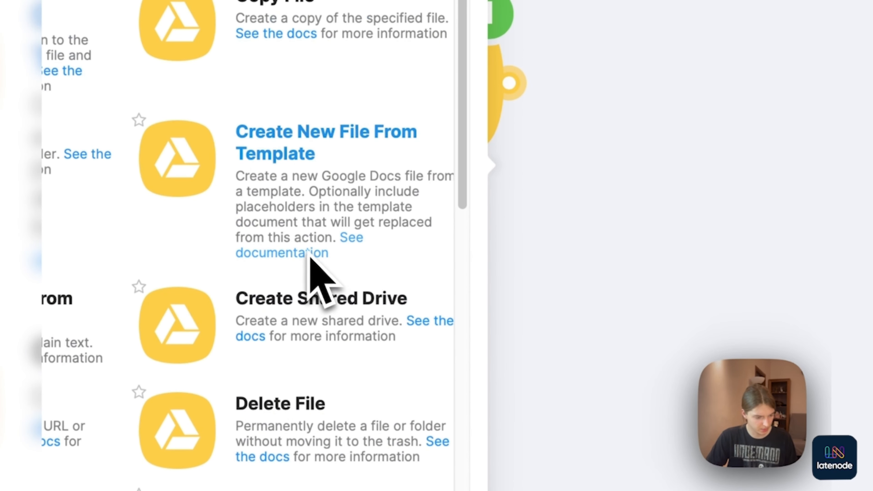
{"action": "scroll", "coordinate": [311, 261], "scroll_direction": "down", "scroll_amount": 3}
{"action": "left_click", "coordinate": [288, 372]}
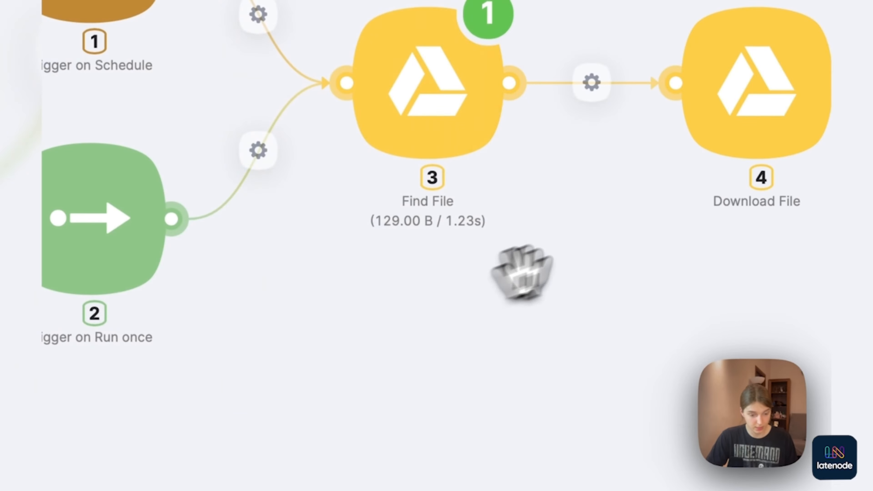
- Connect Download File to the Google Drive account and set Drive to My Drive
{"action": "left_click", "coordinate": [622, 109]}
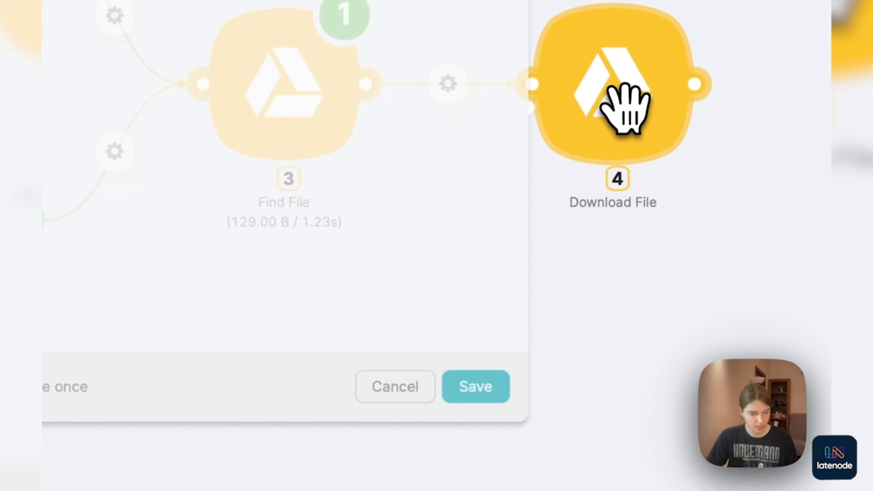
{"action": "left_click", "coordinate": [256, 220]}
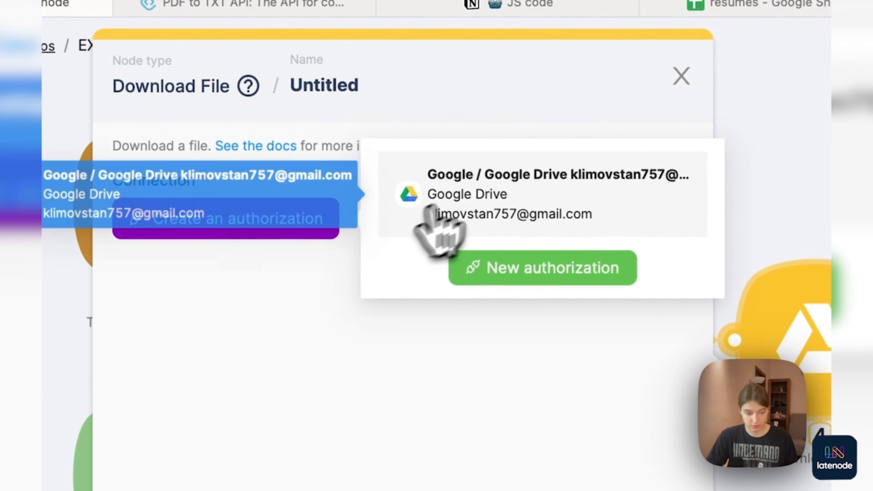
{"action": "left_click", "coordinate": [498, 204]}
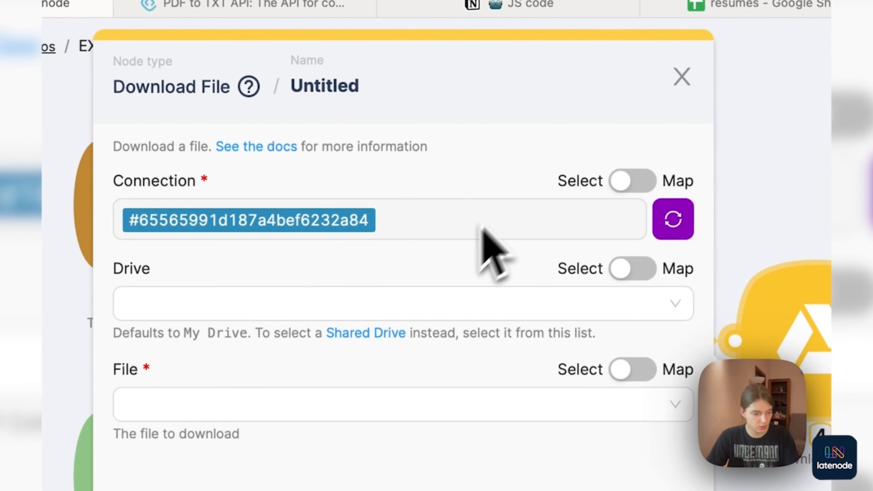
{"action": "left_click", "coordinate": [220, 308]}
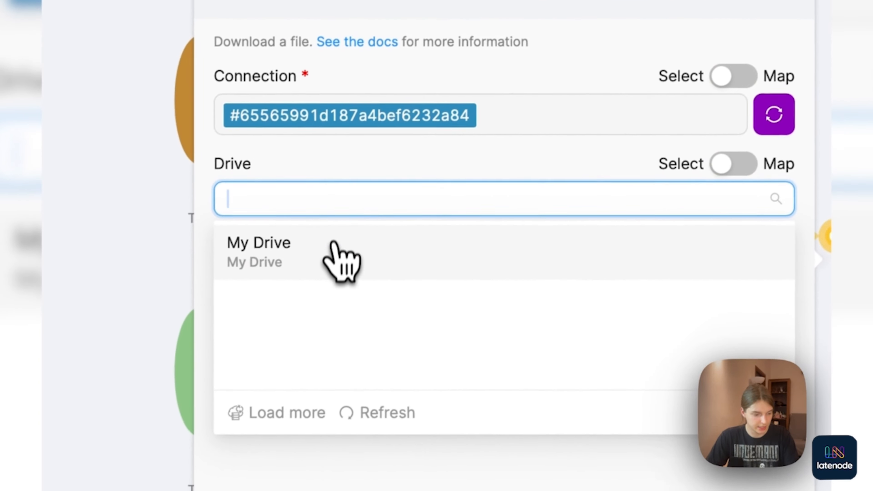
{"action": "left_click", "coordinate": [339, 258]}
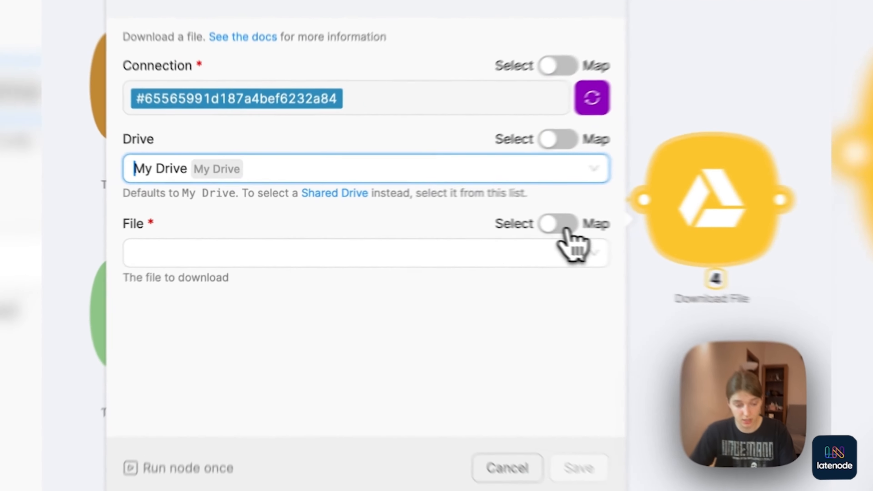
- Map File to Find File's result id ($3.result.[0].id) and test-run the step
{"action": "left_click", "coordinate": [435, 219]}
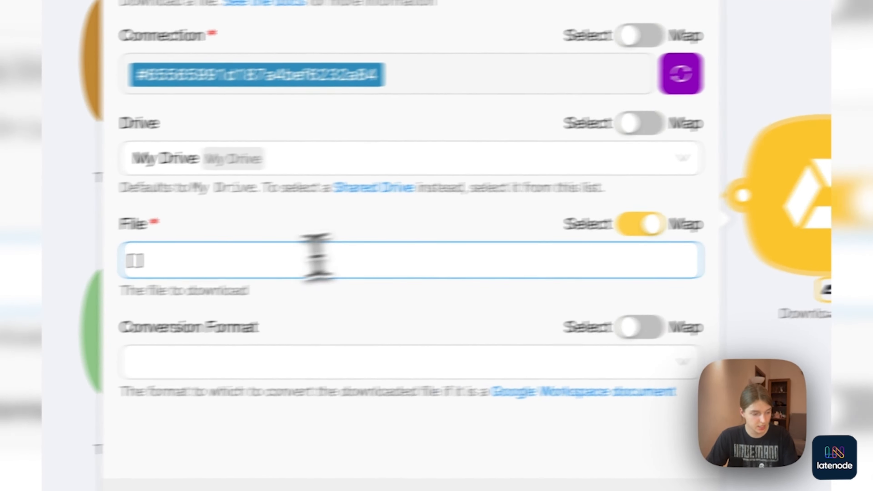
{"action": "key", "text": "BackSpace"}
{"action": "key", "text": "BackSpace"}
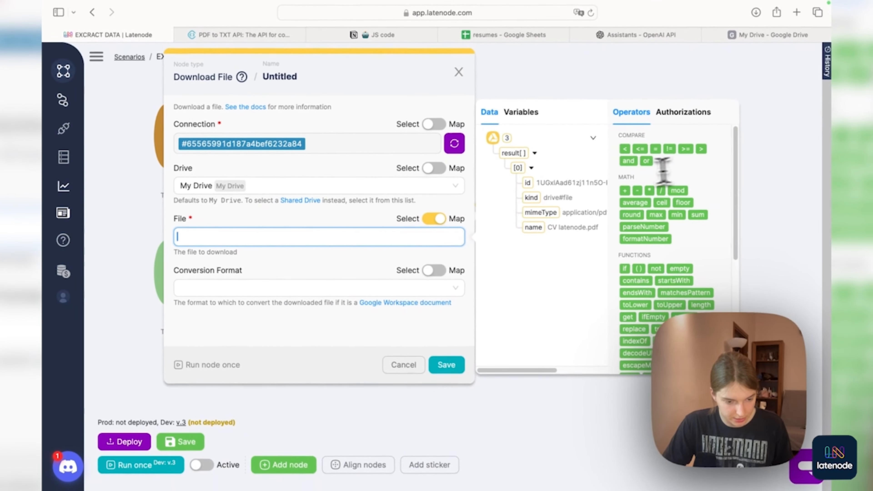
{"action": "left_click", "coordinate": [566, 181]}
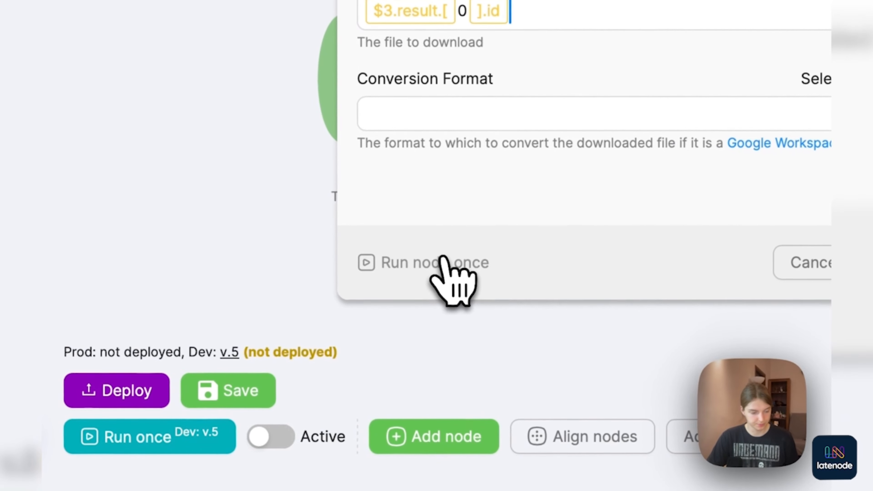
{"action": "left_click", "coordinate": [433, 264]}
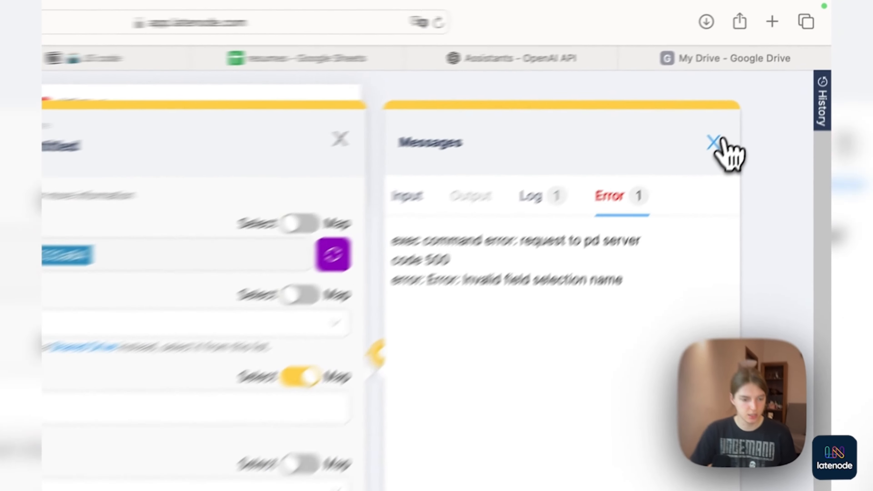
- Dismiss the Download File error notices and run the whole scenario once
{"action": "left_click", "coordinate": [759, 87]}
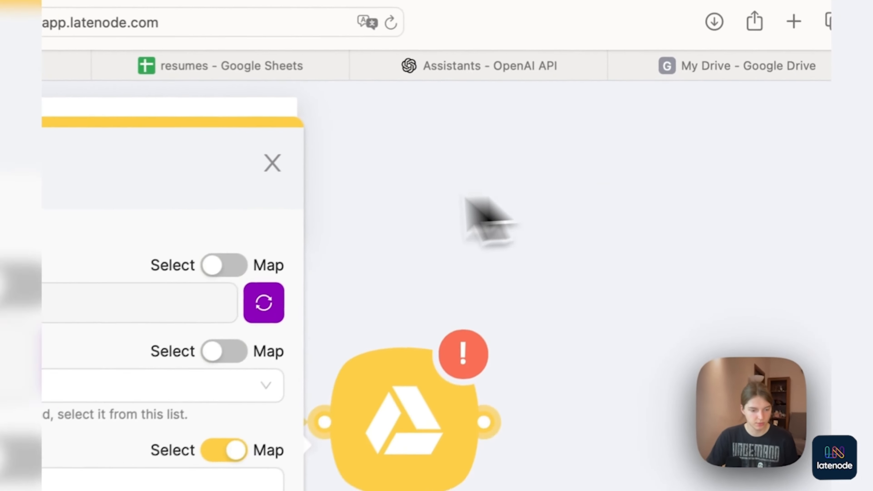
{"action": "left_click", "coordinate": [497, 134]}
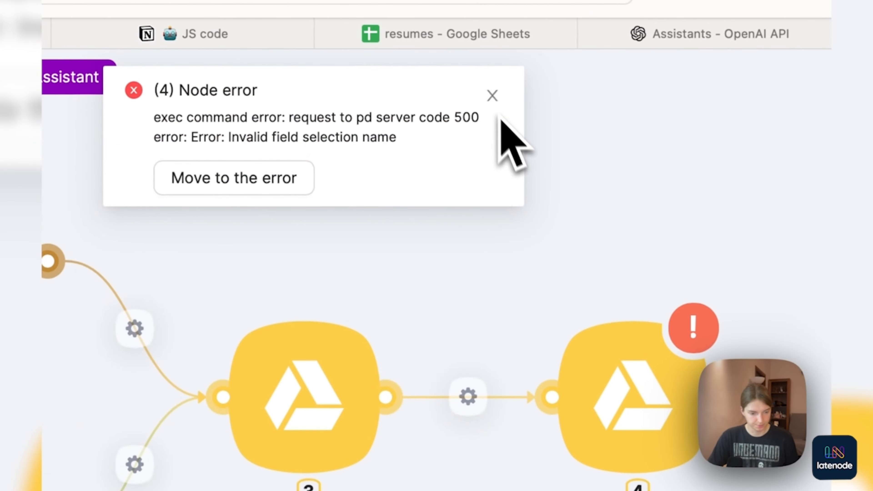
{"action": "left_click", "coordinate": [491, 93]}
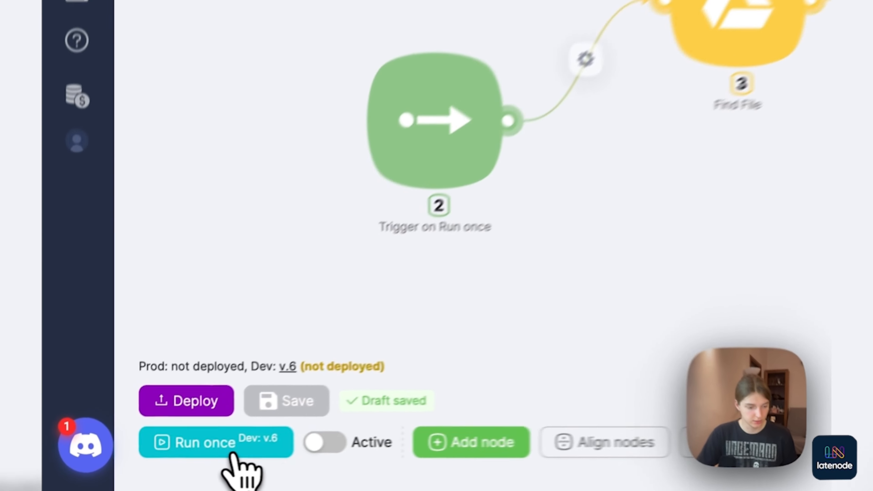
{"action": "left_click", "coordinate": [159, 472]}
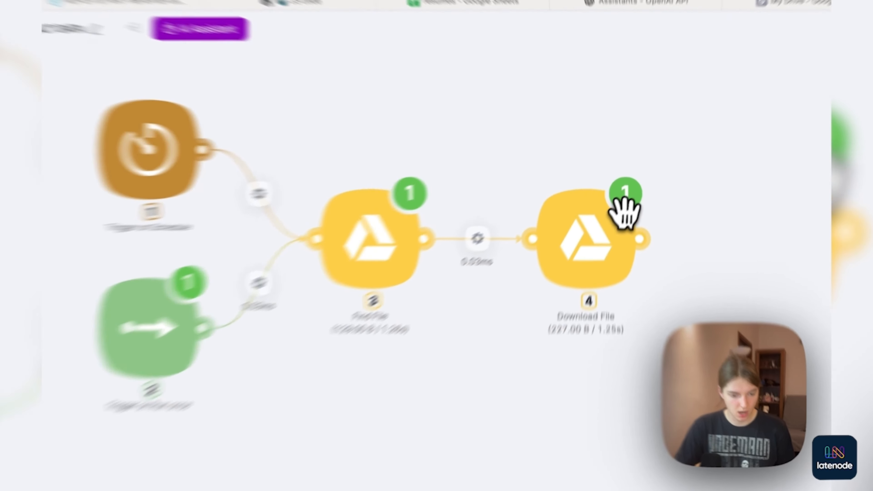
- Inspect the Download File output's base64 content, pdf extension and filename, then view the whole scenario
{"action": "left_click", "coordinate": [626, 182]}
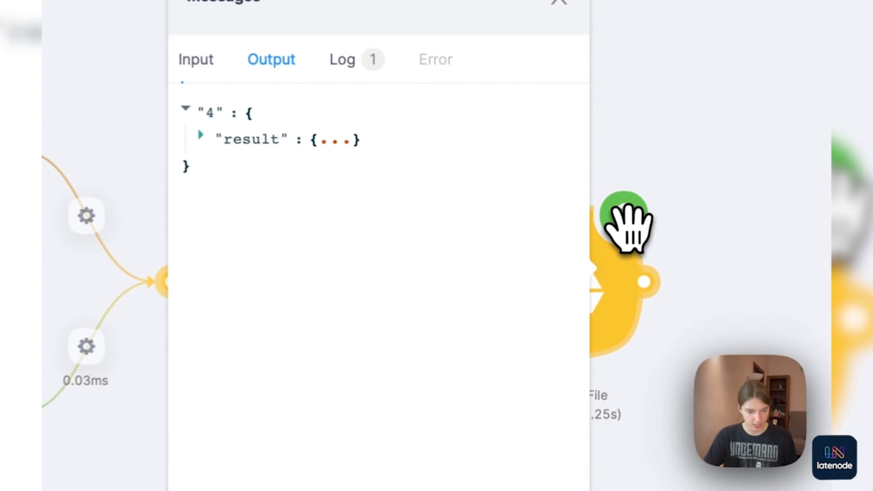
{"action": "left_click", "coordinate": [307, 140]}
{"action": "left_click", "coordinate": [304, 166]}
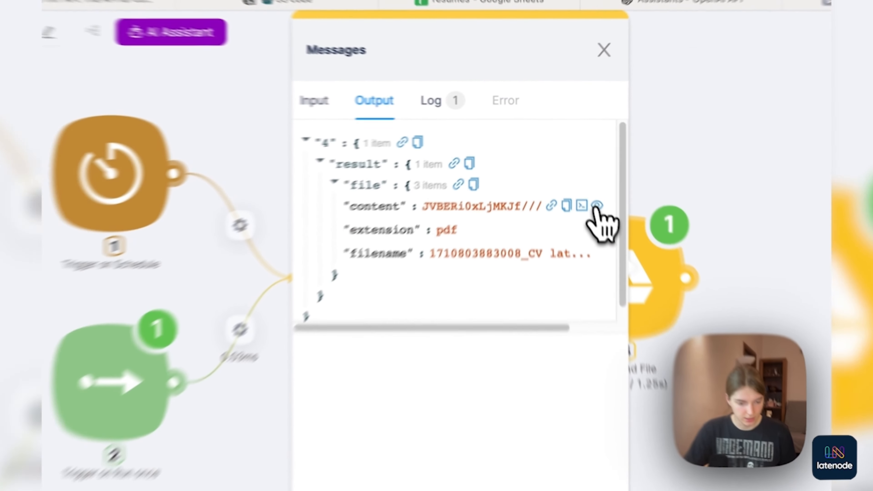
{"action": "left_click", "coordinate": [580, 170]}
{"action": "left_click_drag", "start_coordinate": [406, 256], "coordinate": [416, 258]}
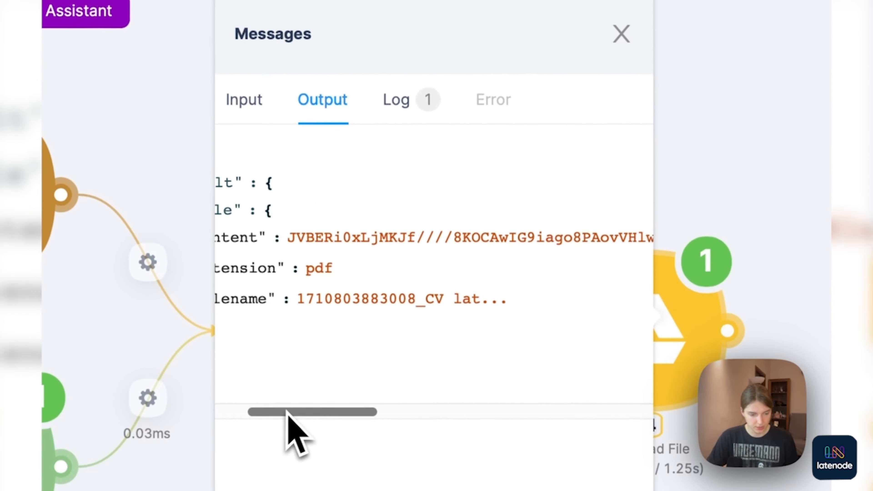
{"action": "left_click_drag", "start_coordinate": [286, 411], "coordinate": [376, 412]}
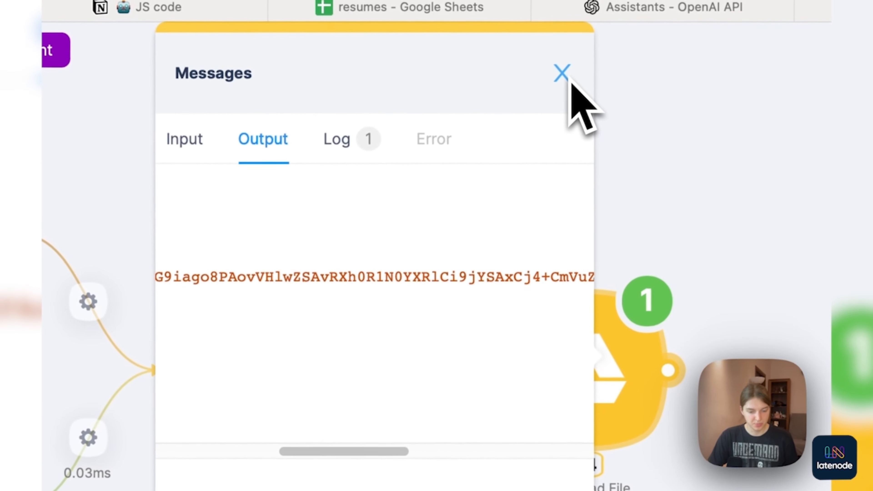
{"action": "left_click_drag", "start_coordinate": [309, 451], "coordinate": [531, 418]}
{"action": "left_click", "coordinate": [561, 35]}
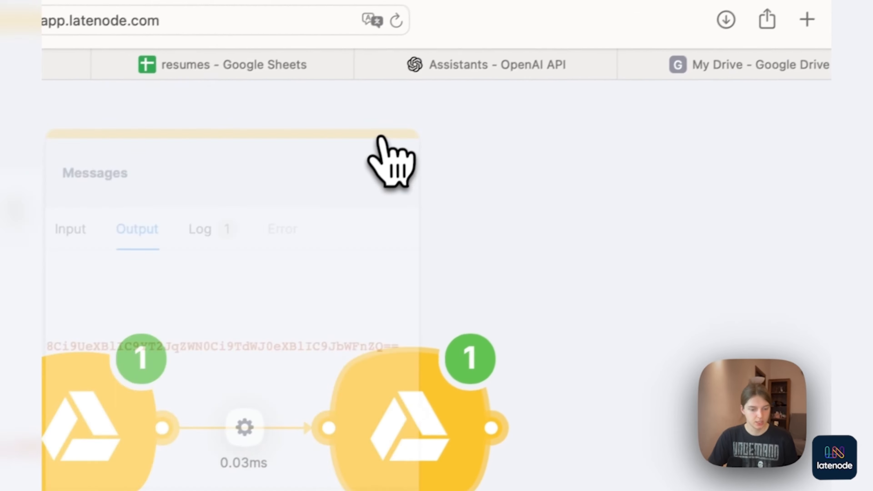
{"action": "left_click_drag", "start_coordinate": [618, 327], "coordinate": [321, 347]}
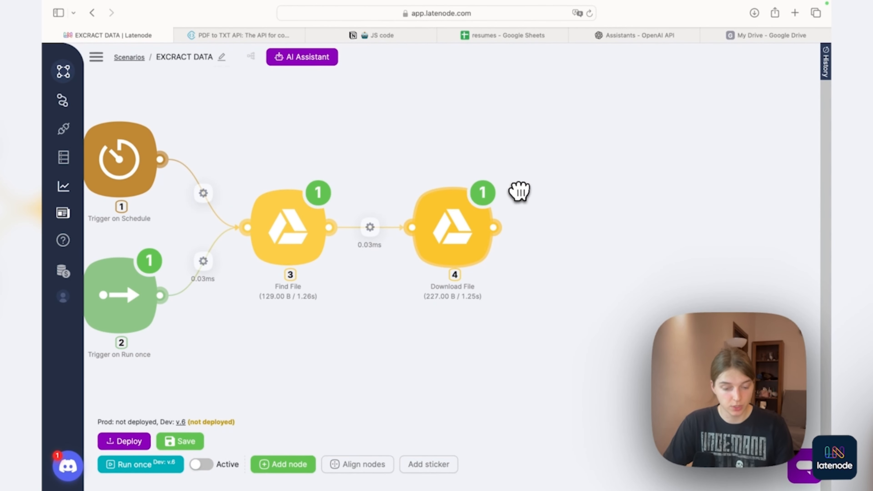
{"action": "left_click", "coordinate": [285, 36]}
{"action": "scroll", "coordinate": [511, 241], "scroll_direction": "up", "scroll_amount": 5}
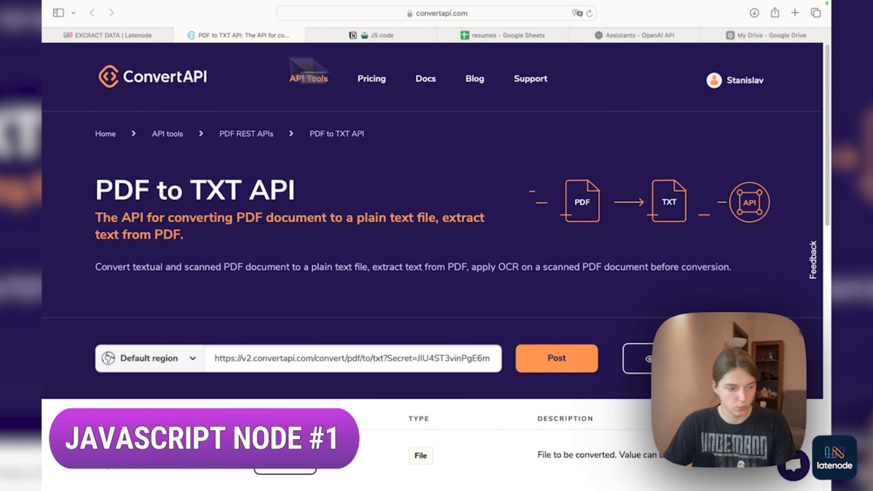
{"action": "left_click", "coordinate": [118, 36]}
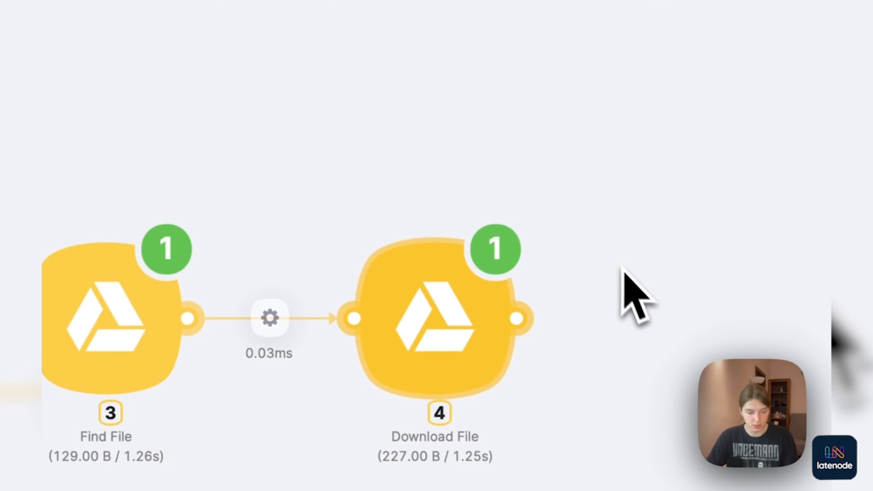
- Add a Code > JavaScript node after Download File and open its code editor
{"action": "left_click", "coordinate": [525, 320]}
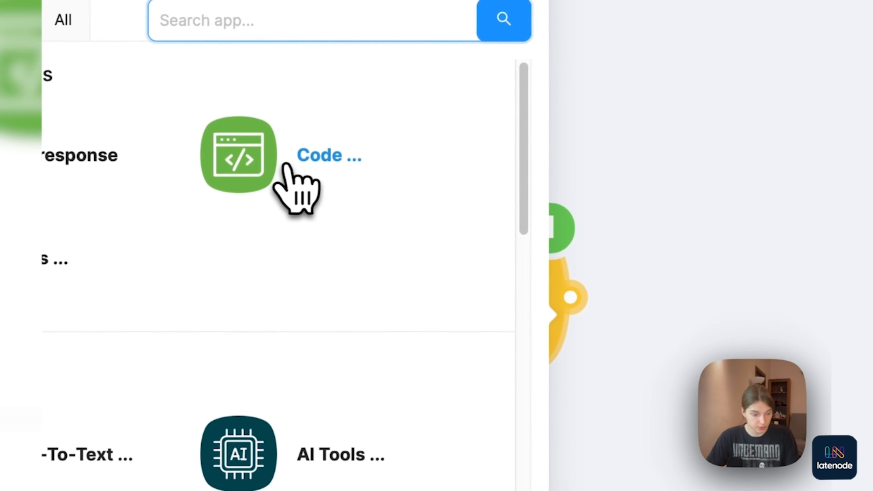
{"action": "left_click", "coordinate": [291, 165]}
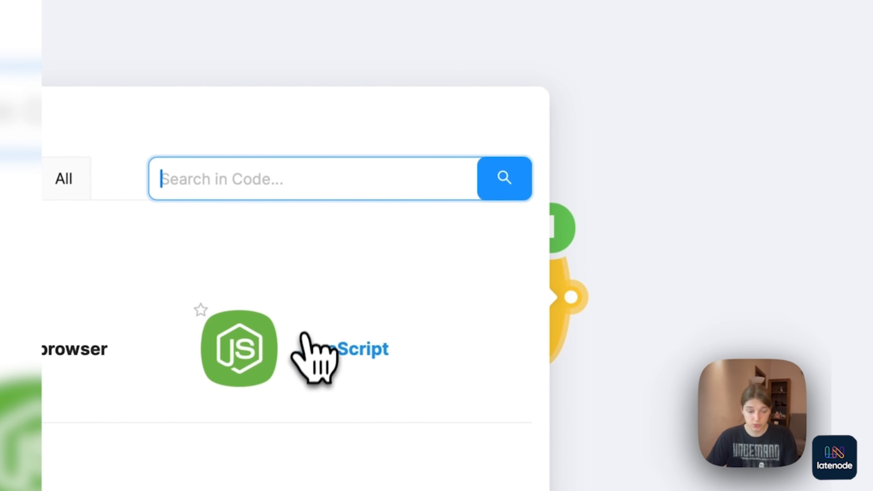
{"action": "left_click", "coordinate": [301, 354]}
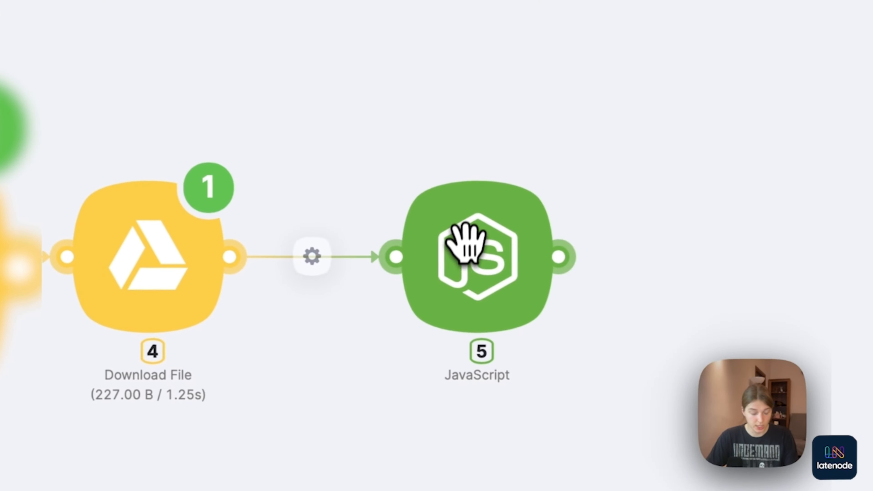
{"action": "left_click", "coordinate": [465, 241]}
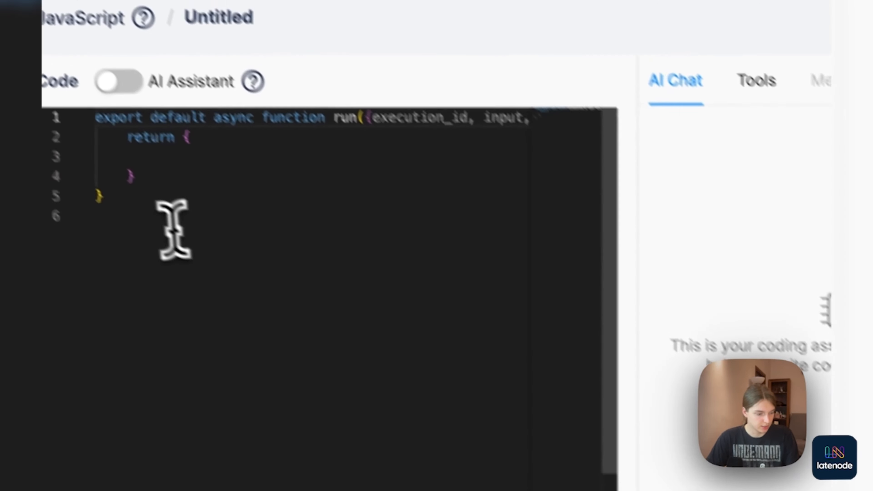
- Replace the template with the base64 conversion code from the notes, clearing line 5's data reference
{"action": "left_click_drag", "start_coordinate": [175, 231], "coordinate": [249, 170]}
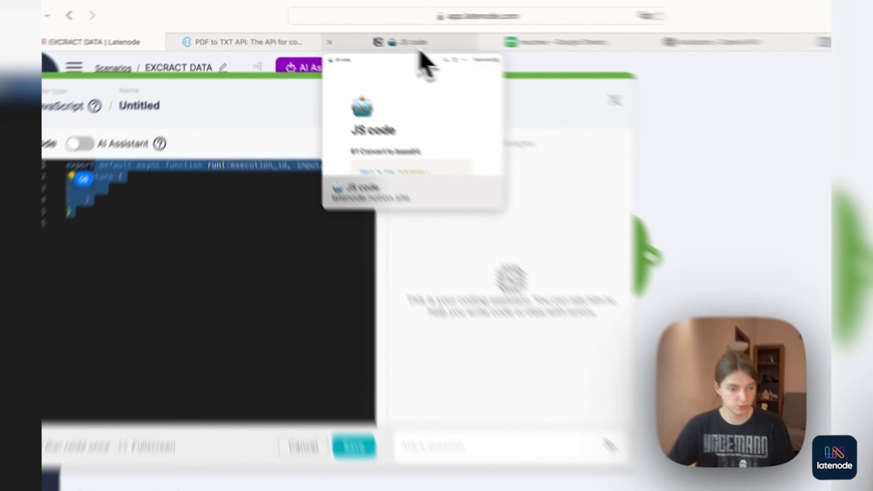
{"action": "left_click", "coordinate": [382, 40]}
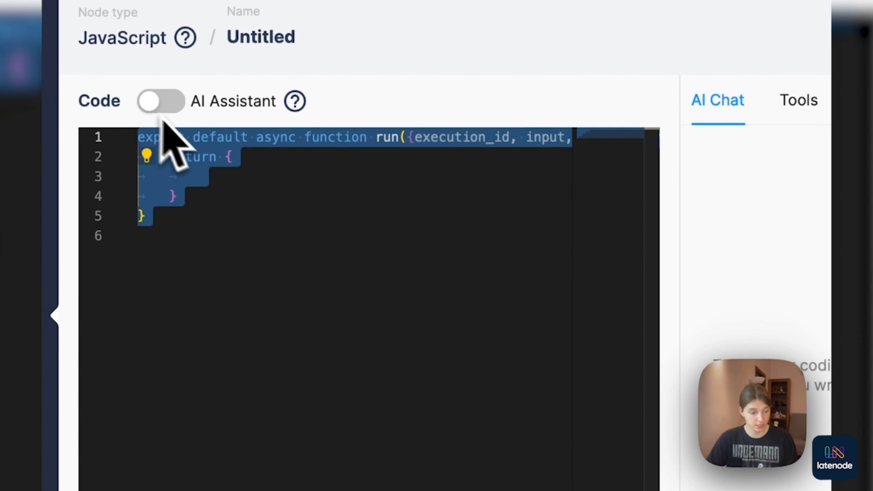
{"action": "key", "text": "ctrl+v"}
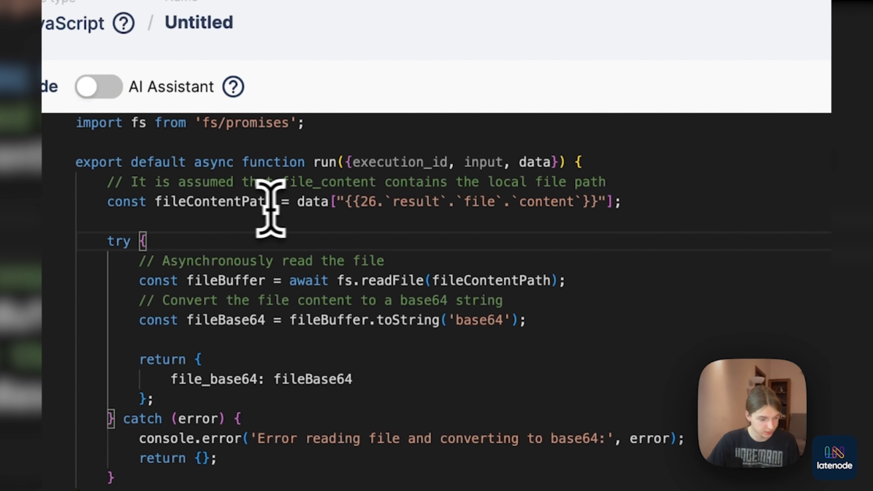
{"action": "left_click_drag", "start_coordinate": [298, 202], "coordinate": [352, 202]}
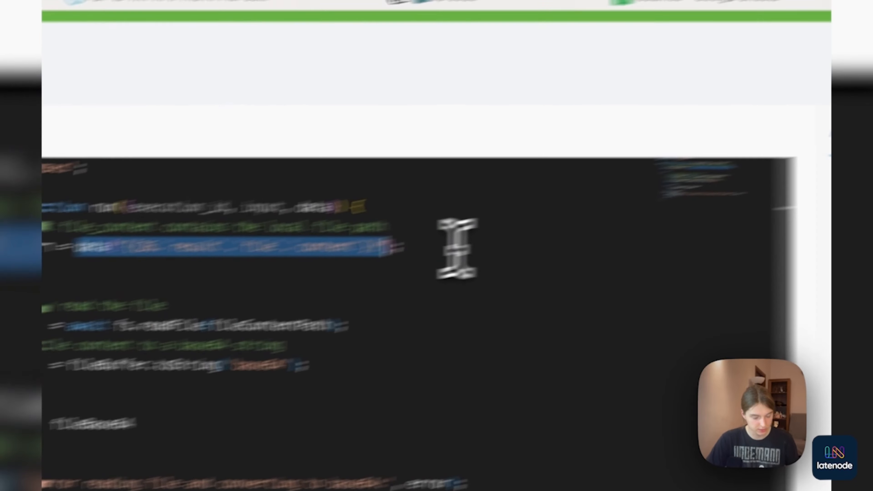
{"action": "key", "text": "BackSpace"}
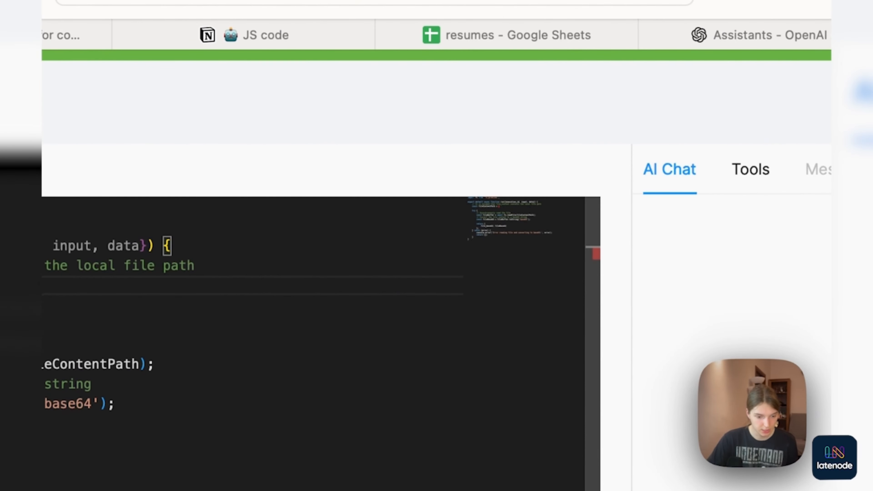
{"action": "left_click", "coordinate": [750, 169]}
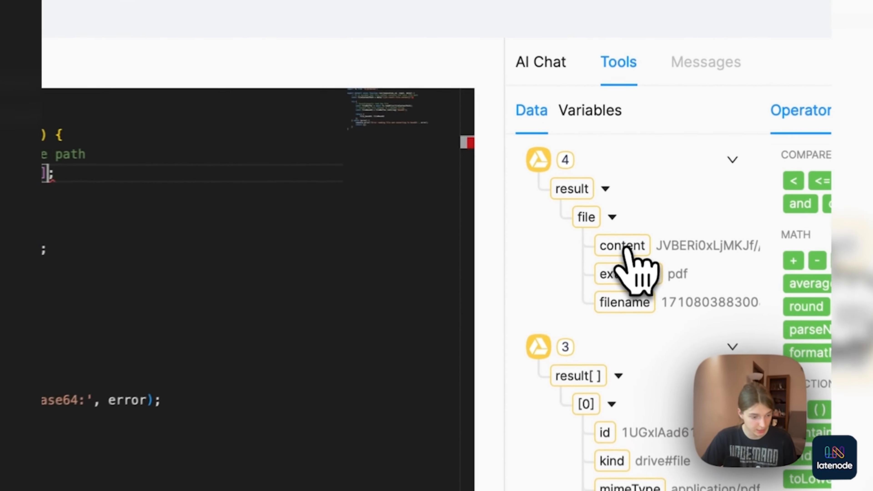
- Insert Download File's content into line 5, run the JavaScript node, and check its file_base64 output
{"action": "left_click_drag", "start_coordinate": [626, 199], "coordinate": [254, 180]}
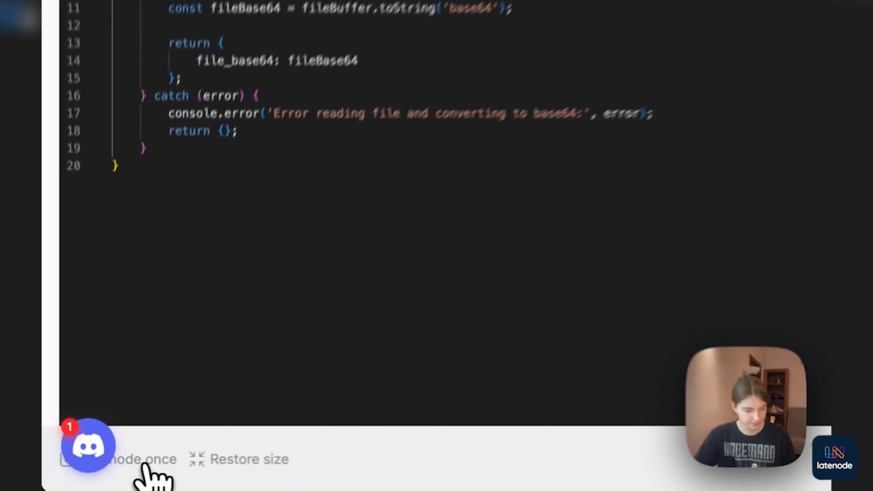
{"action": "left_click", "coordinate": [101, 476]}
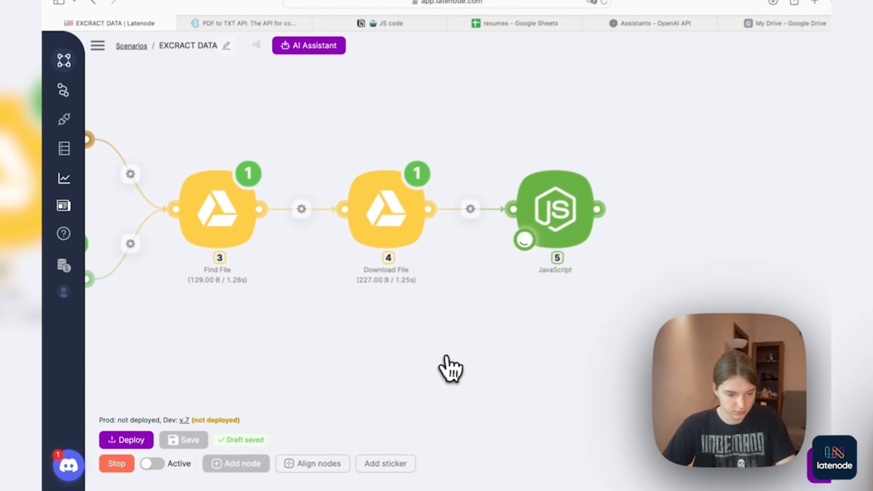
{"action": "left_click", "coordinate": [586, 174]}
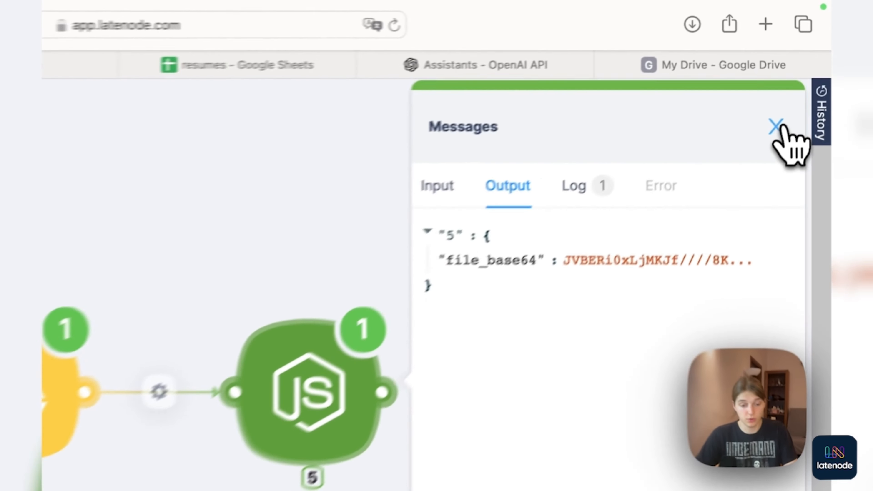
- Add an Http > HTTP request node after the JavaScript node
{"action": "left_click", "coordinate": [801, 68]}
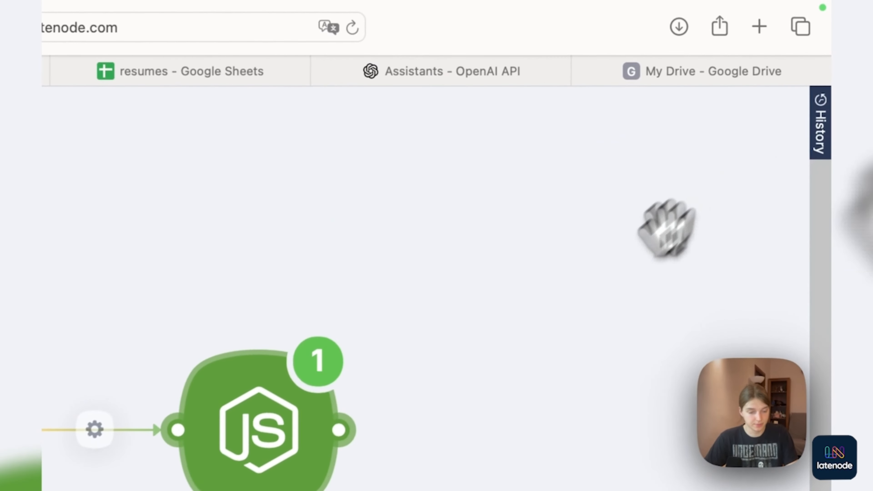
{"action": "left_click_drag", "start_coordinate": [749, 114], "coordinate": [623, 133]}
{"action": "left_click_drag", "start_coordinate": [458, 275], "coordinate": [370, 289]}
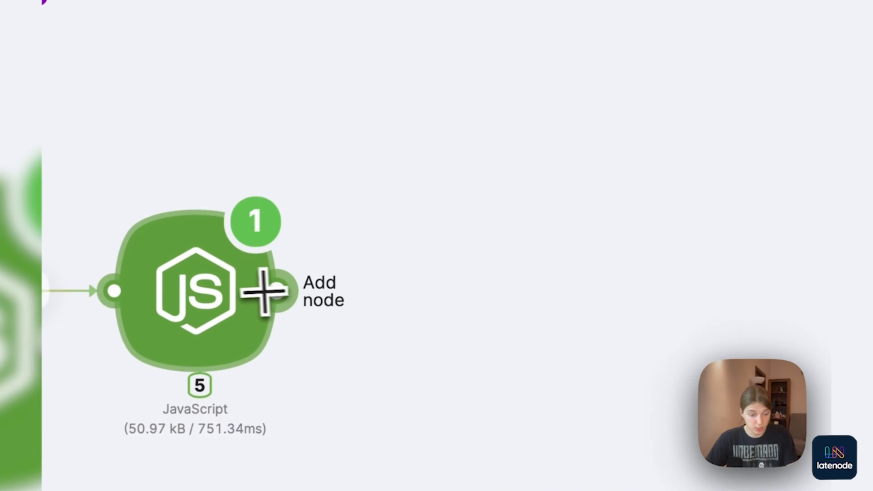
{"action": "left_click", "coordinate": [297, 292]}
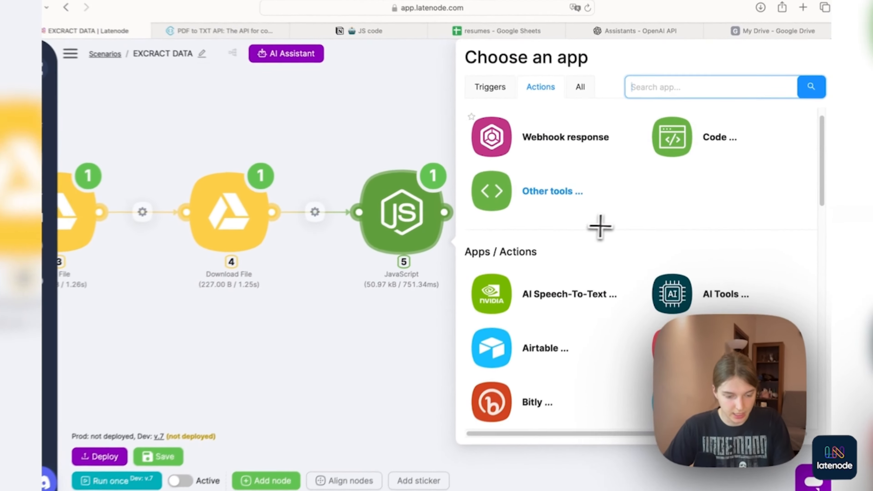
{"action": "scroll", "coordinate": [560, 312], "scroll_direction": "down", "scroll_amount": 5}
{"action": "scroll", "coordinate": [626, 217], "scroll_direction": "down", "scroll_amount": 3}
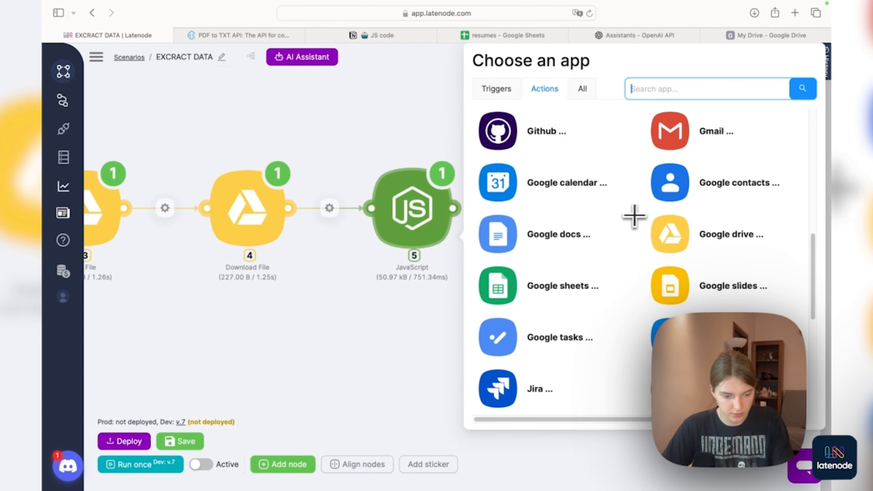
{"action": "scroll", "coordinate": [627, 219], "scroll_direction": "down", "scroll_amount": 2}
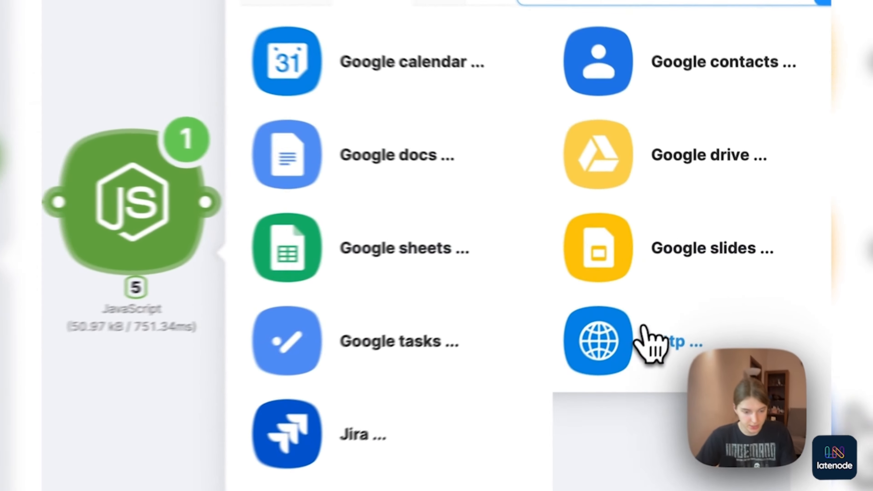
{"action": "left_click", "coordinate": [641, 329]}
{"action": "left_click", "coordinate": [397, 275]}
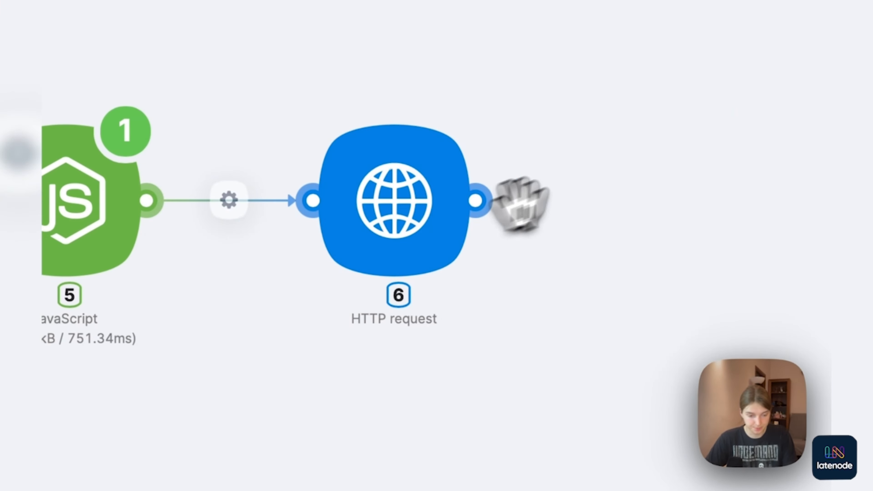
- Rename the HTTP request node to 'covert API'
{"action": "left_click", "coordinate": [370, 196]}
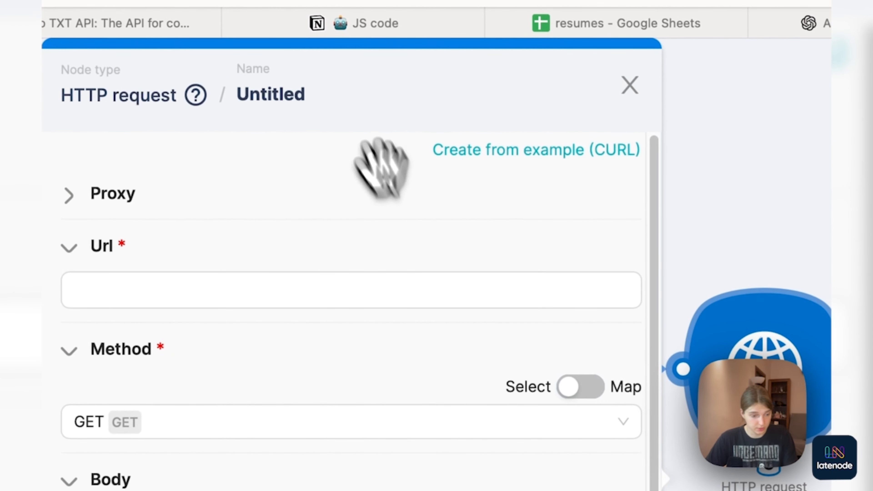
{"action": "left_click", "coordinate": [297, 97]}
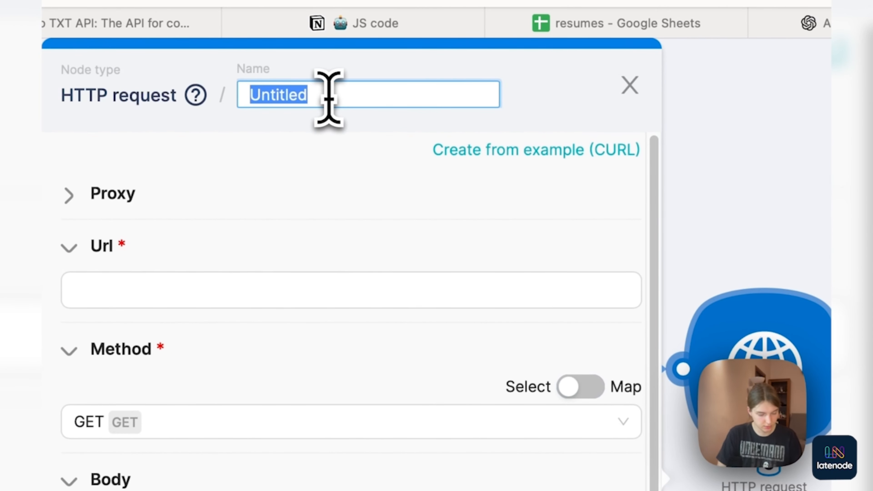
{"action": "type", "text": "covert API"}
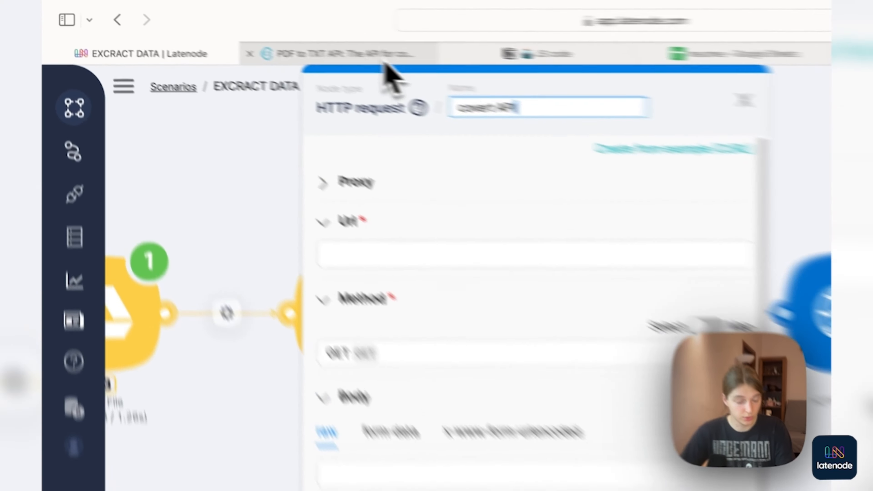
{"action": "left_click", "coordinate": [272, 35]}
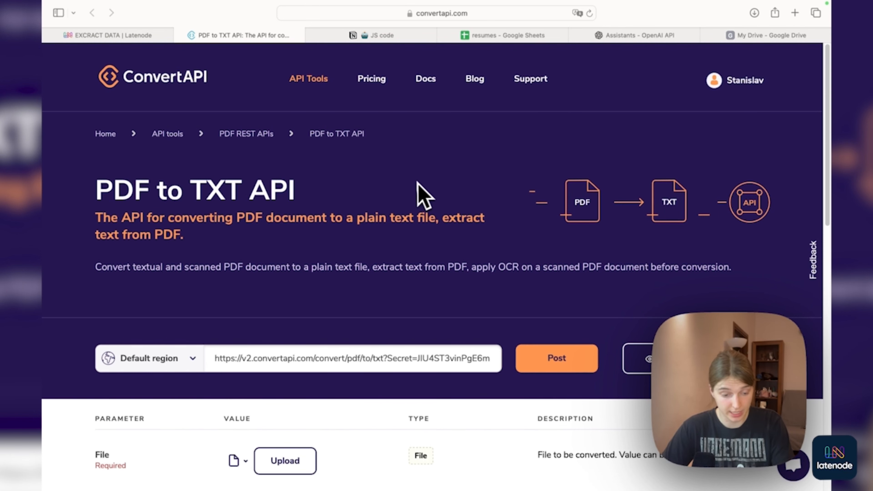
- Find ConvertAPI's PDF-to-TXT JSON code snippet and select its request body
{"action": "scroll", "coordinate": [417, 183], "scroll_direction": "down", "scroll_amount": 3}
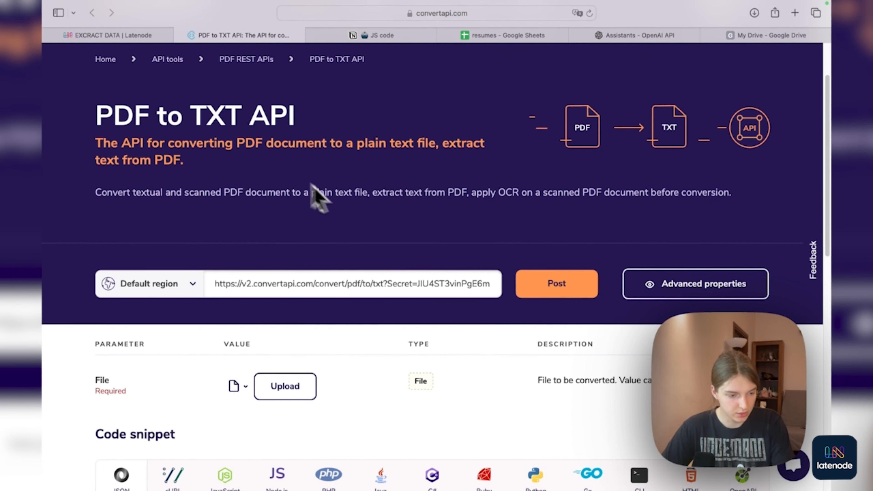
{"action": "scroll", "coordinate": [362, 211], "scroll_direction": "down", "scroll_amount": 1}
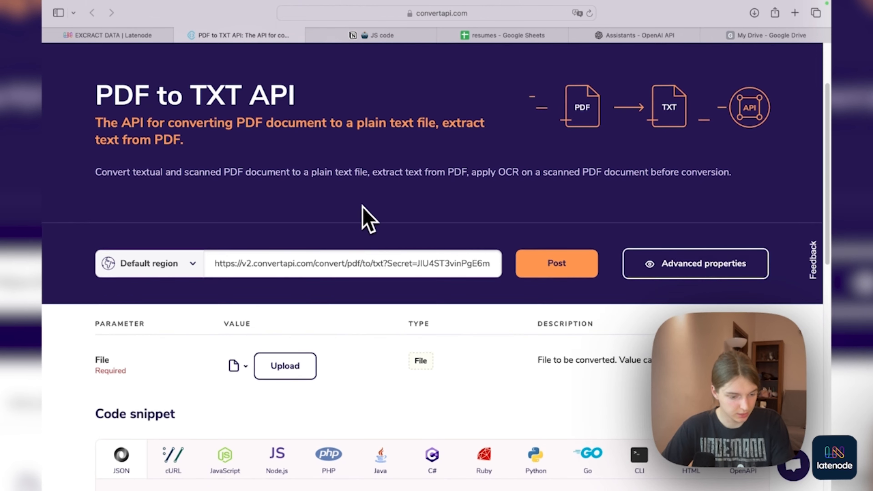
{"action": "scroll", "coordinate": [433, 250], "scroll_direction": "down", "scroll_amount": 6}
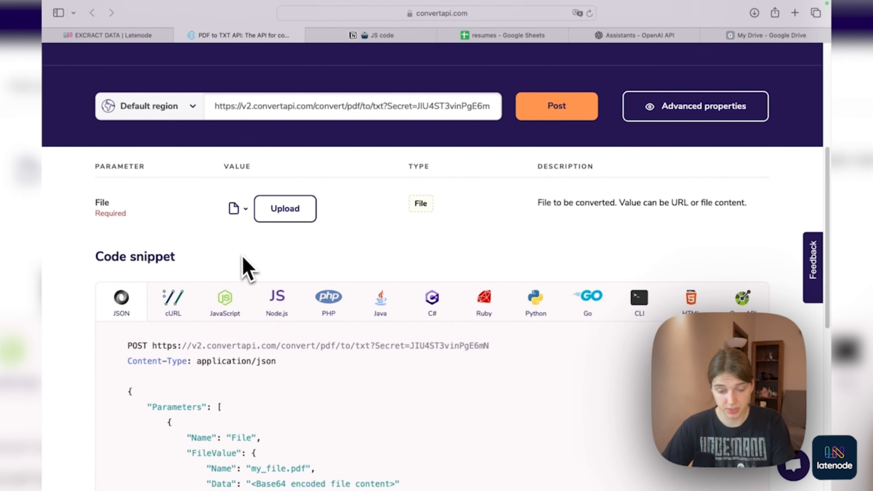
{"action": "scroll", "coordinate": [223, 263], "scroll_direction": "down", "scroll_amount": 1}
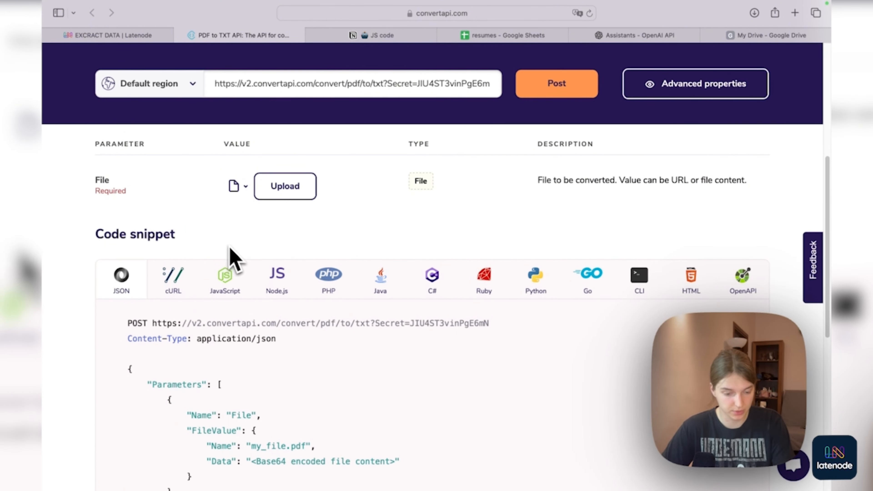
{"action": "scroll", "coordinate": [220, 248], "scroll_direction": "down", "scroll_amount": 1}
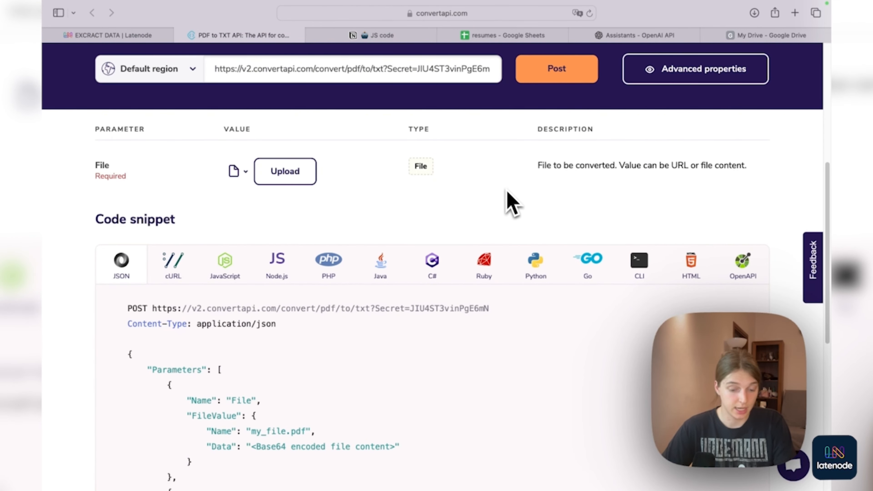
{"action": "scroll", "coordinate": [329, 207], "scroll_direction": "up", "scroll_amount": 1}
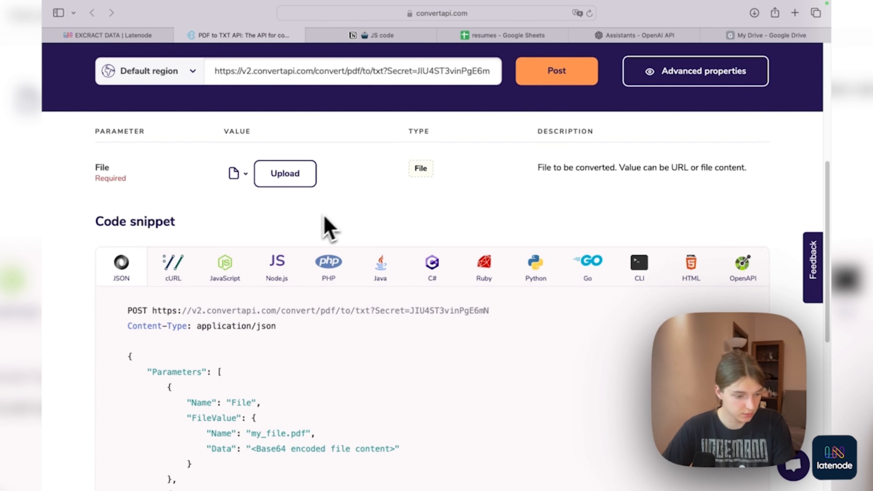
{"action": "scroll", "coordinate": [328, 228], "scroll_direction": "down", "scroll_amount": 5}
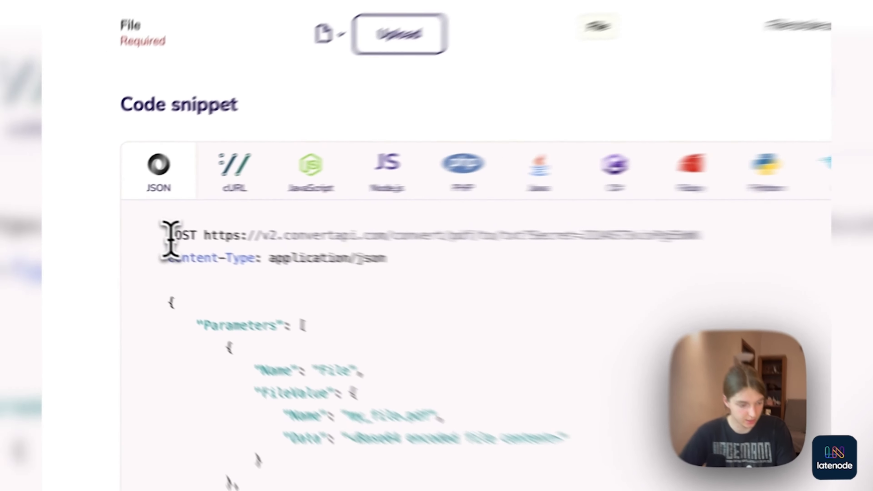
{"action": "left_click_drag", "start_coordinate": [127, 223], "coordinate": [146, 224]}
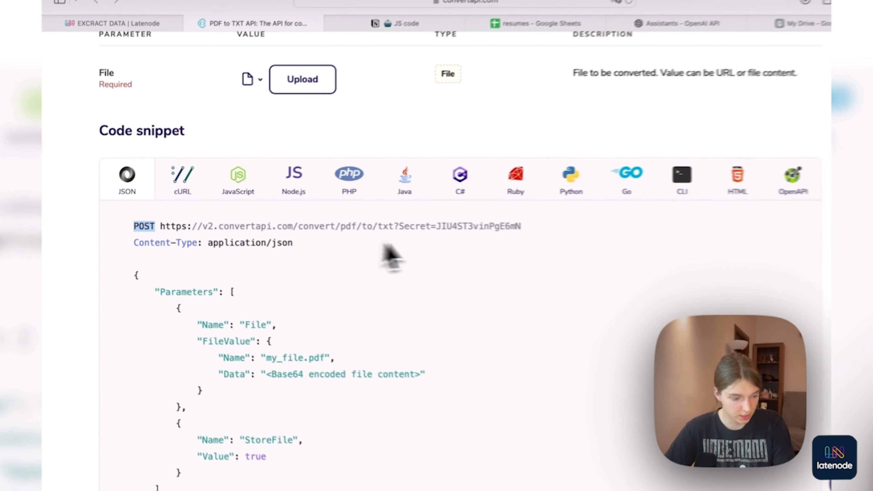
{"action": "scroll", "coordinate": [273, 254], "scroll_direction": "down", "scroll_amount": 8}
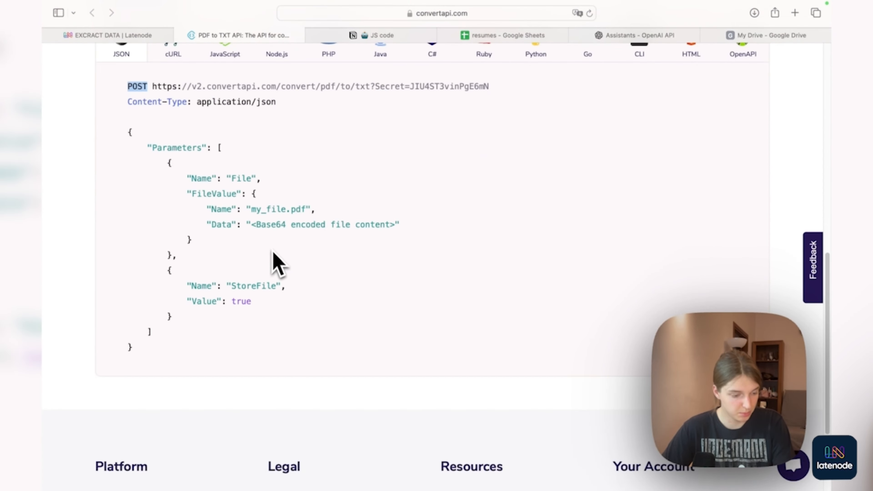
{"action": "left_click_drag", "start_coordinate": [124, 135], "coordinate": [247, 336]}
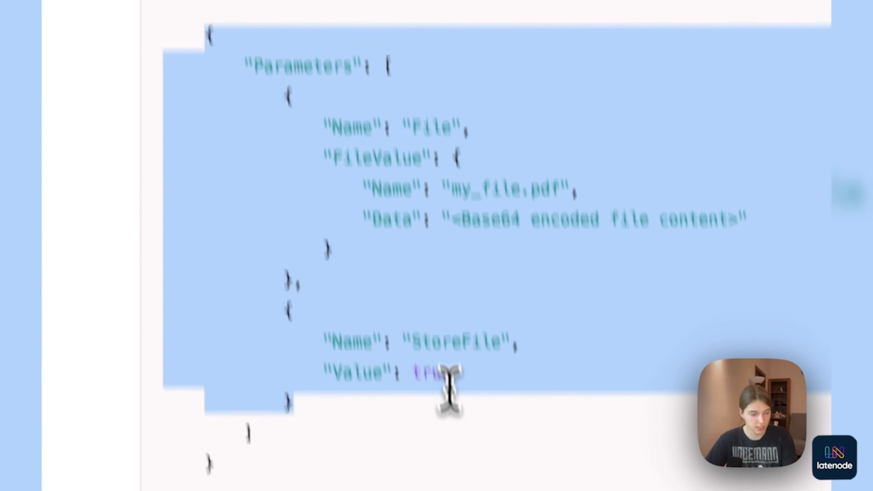
{"action": "left_click_drag", "start_coordinate": [420, 310], "coordinate": [413, 312]}
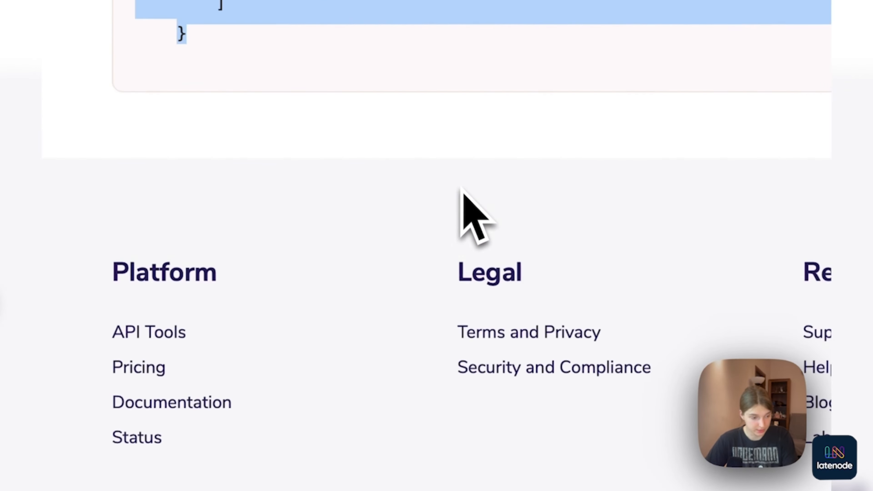
- Copy the full POST request URL from the snippet and return to Latenode
{"action": "scroll", "coordinate": [462, 199], "scroll_direction": "up", "scroll_amount": 8}
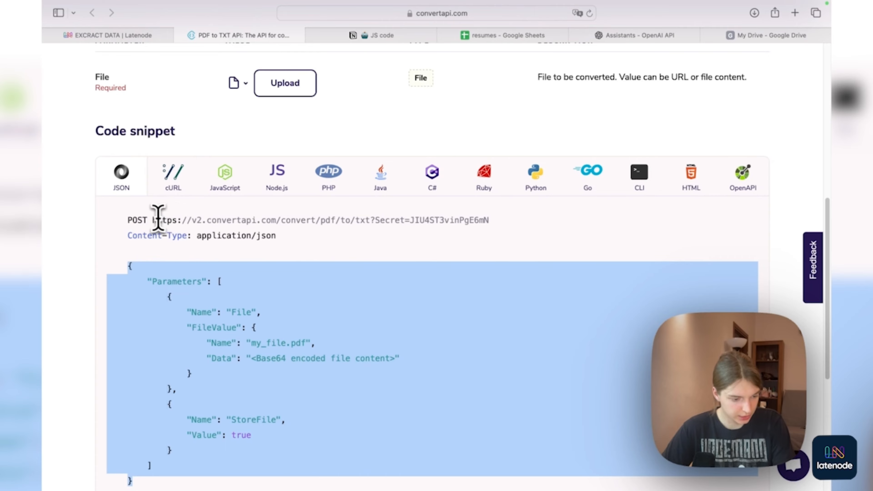
{"action": "left_click_drag", "start_coordinate": [158, 219], "coordinate": [524, 224]}
{"action": "key", "text": "super+c"}
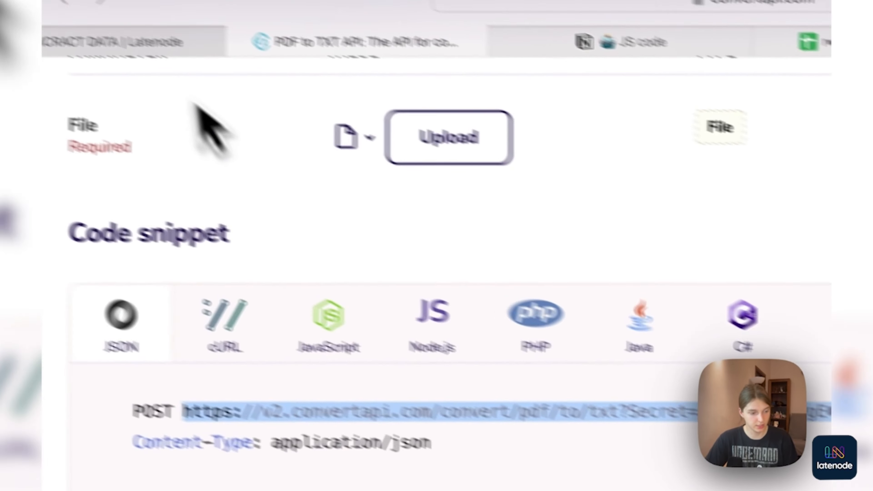
{"action": "left_click", "coordinate": [216, 70]}
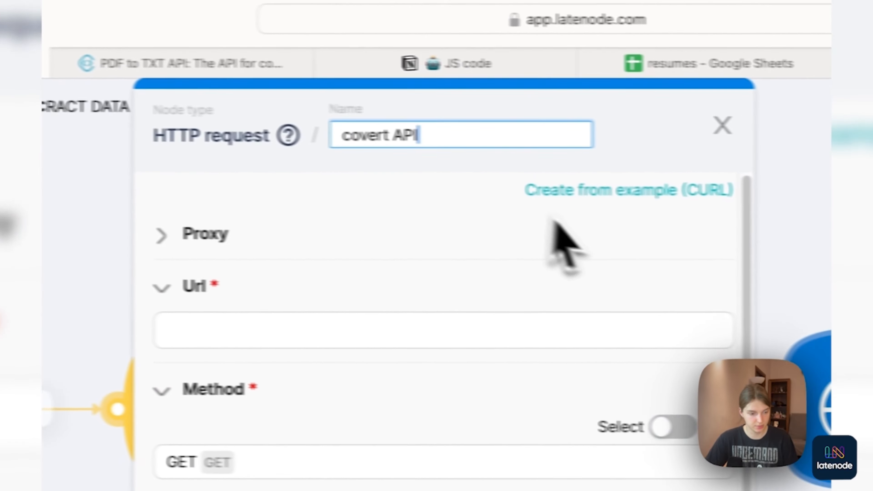
- Paste the ConvertAPI PDF-to-TXT URL into Url and set the method to POST
{"action": "left_click", "coordinate": [494, 288]}
{"action": "left_click", "coordinate": [495, 289]}
{"action": "left_click", "coordinate": [248, 319]}
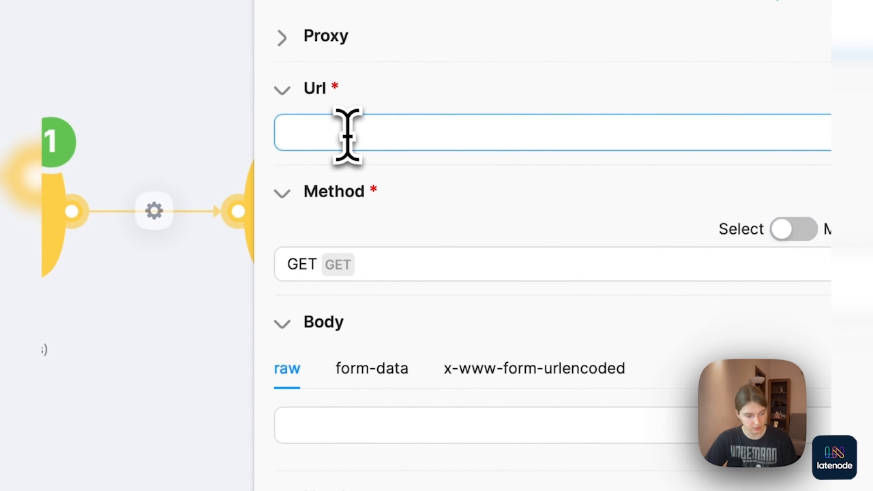
{"action": "key", "text": "super+v"}
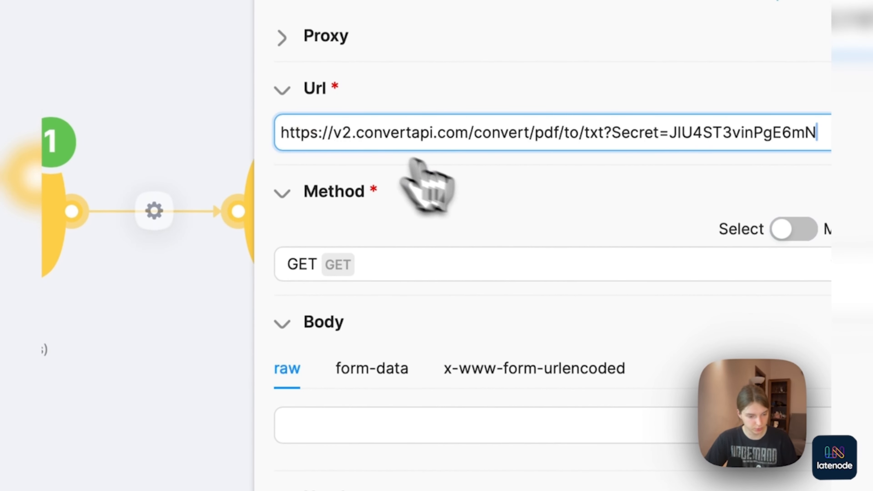
{"action": "left_click", "coordinate": [539, 210]}
{"action": "left_click", "coordinate": [540, 209]}
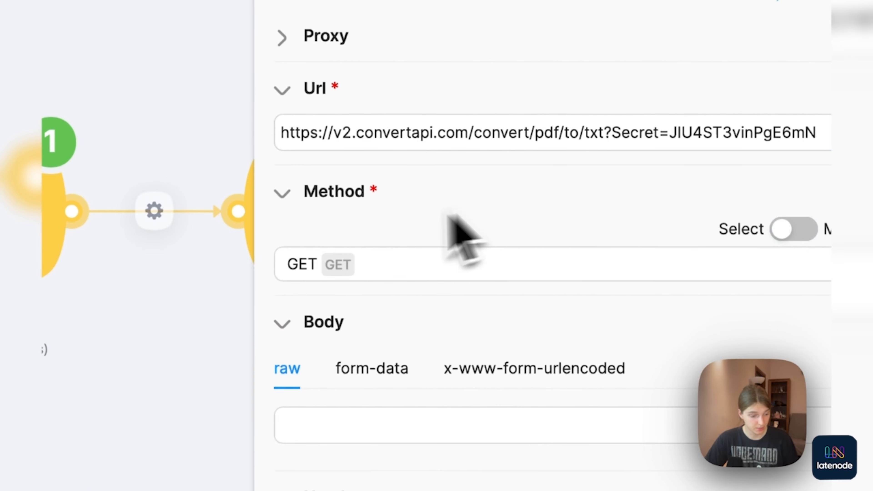
{"action": "left_click", "coordinate": [347, 262]}
{"action": "left_click", "coordinate": [391, 387]}
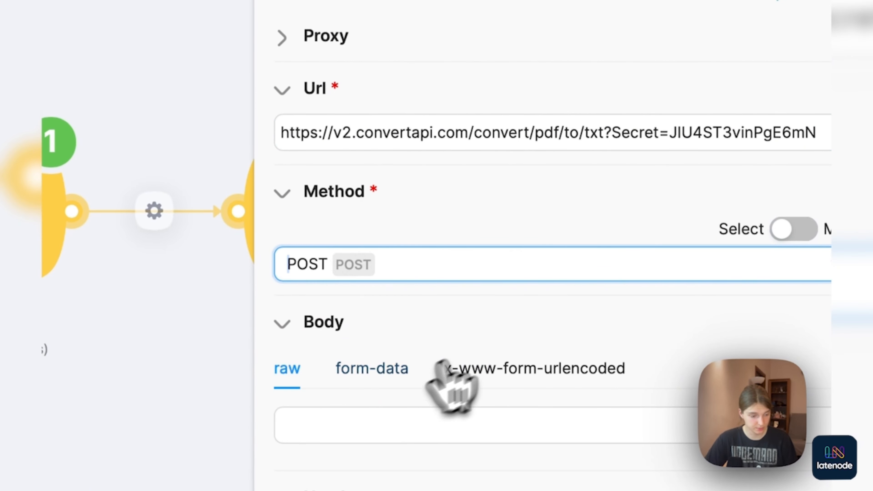
- Add a Content-Type request header with value application/json, as shown in ConvertAPI's docs
{"action": "scroll", "coordinate": [524, 348], "scroll_direction": "down", "scroll_amount": 3}
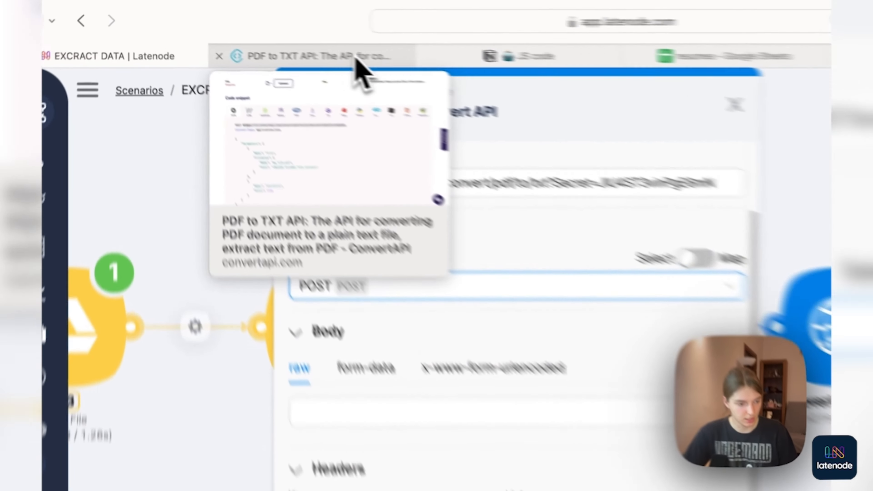
{"action": "left_click", "coordinate": [355, 56]}
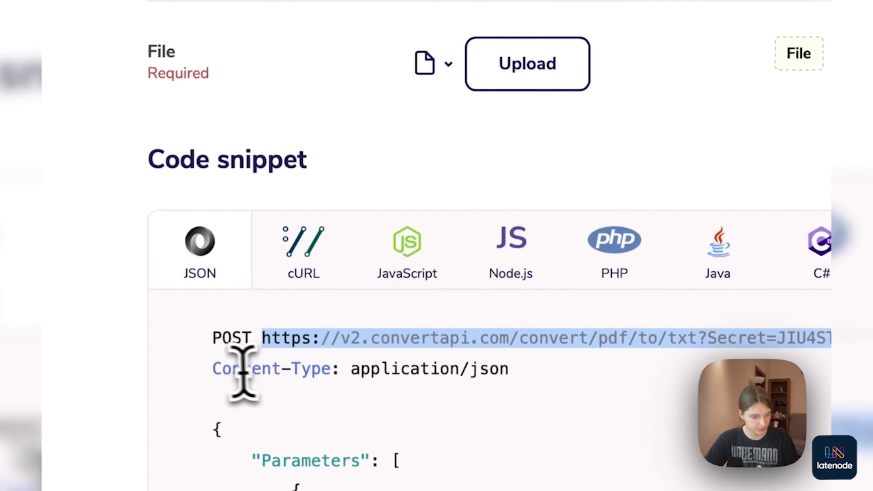
{"action": "left_click_drag", "start_coordinate": [201, 388], "coordinate": [494, 399]}
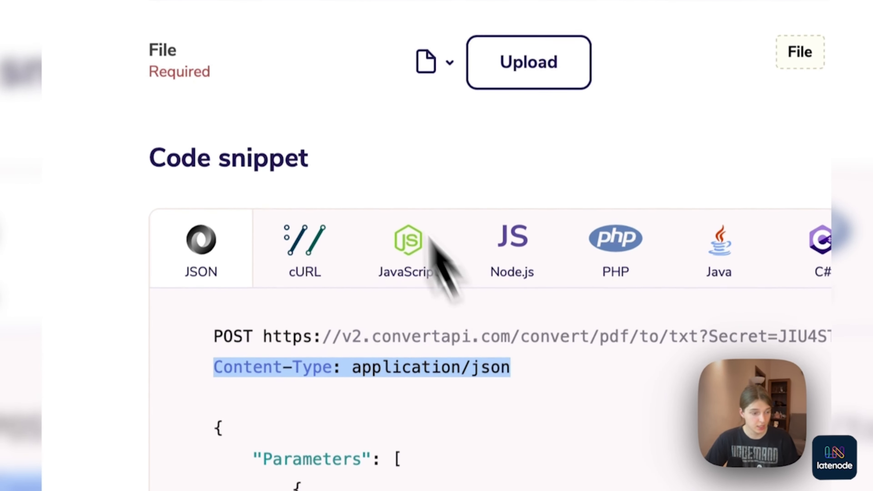
{"action": "left_click", "coordinate": [249, 64]}
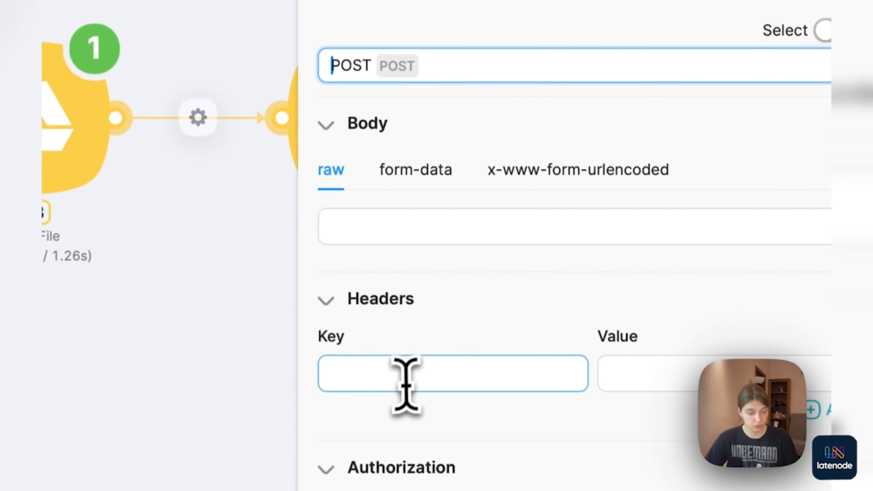
{"action": "left_click", "coordinate": [418, 449]}
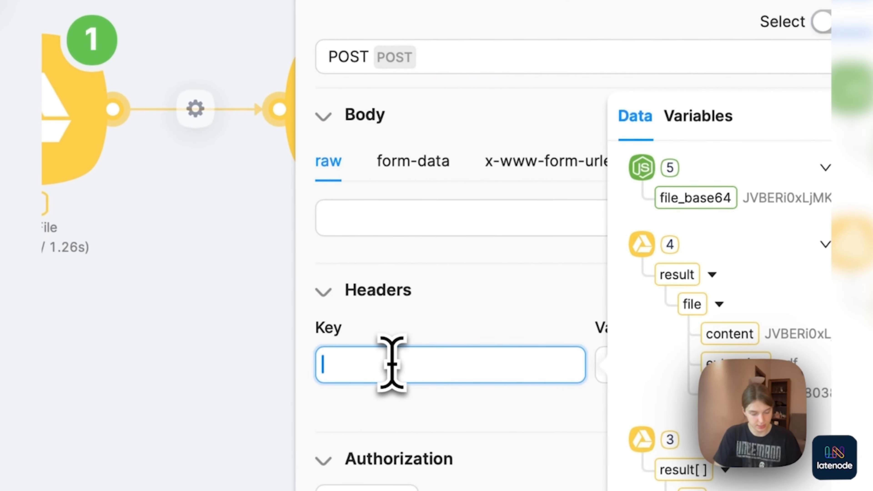
{"action": "type", "text": "Content-Type"}
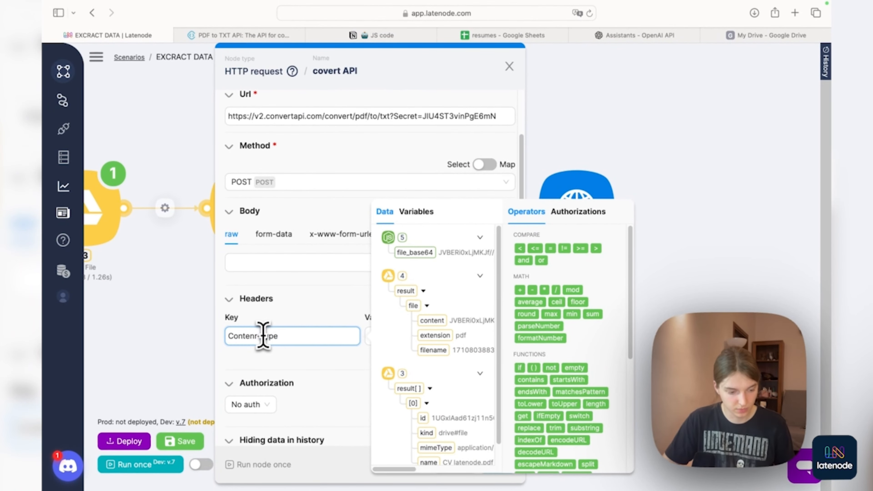
{"action": "left_click", "coordinate": [328, 298]}
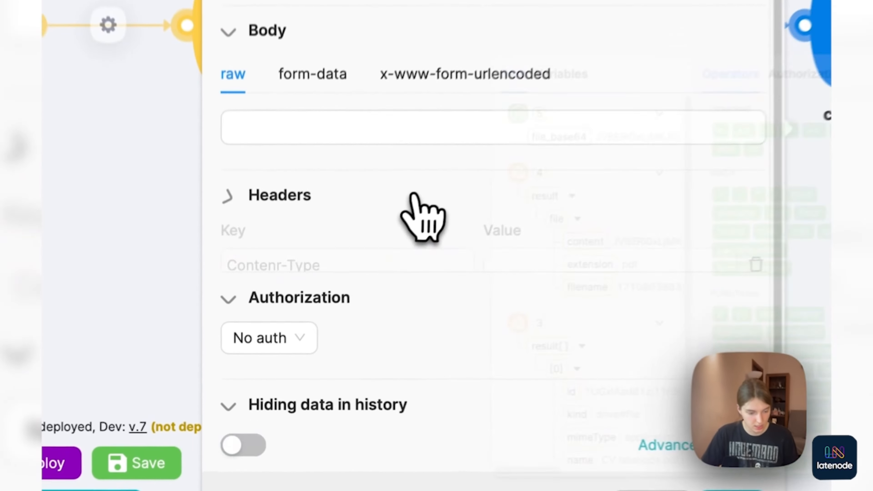
{"action": "left_click", "coordinate": [266, 300]}
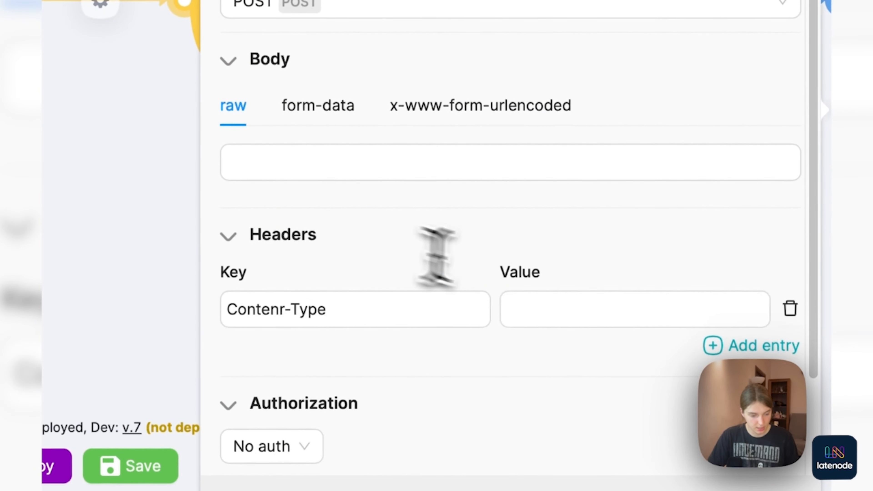
{"action": "left_click", "coordinate": [577, 316]}
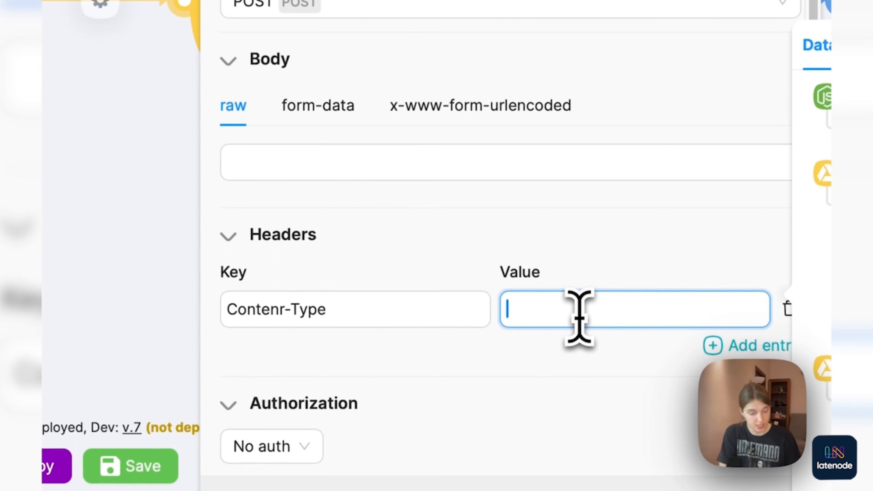
{"action": "type", "text": "applica"}
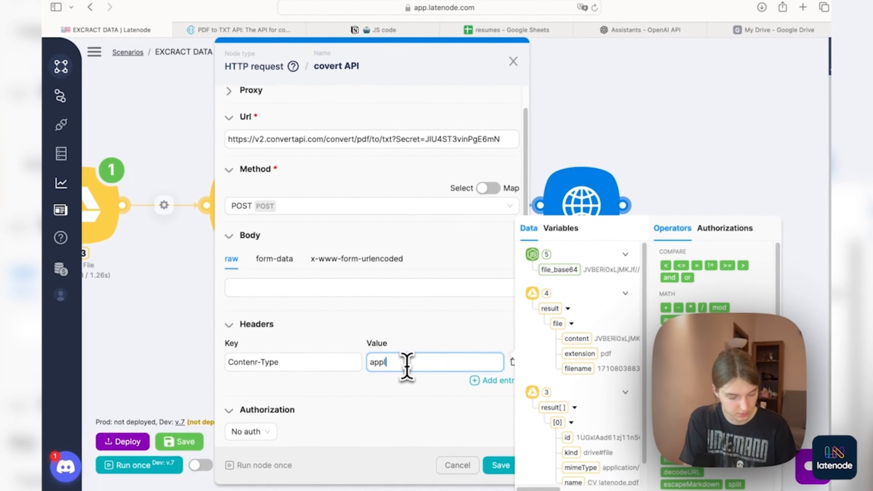
{"action": "type", "text": "tion/json"}
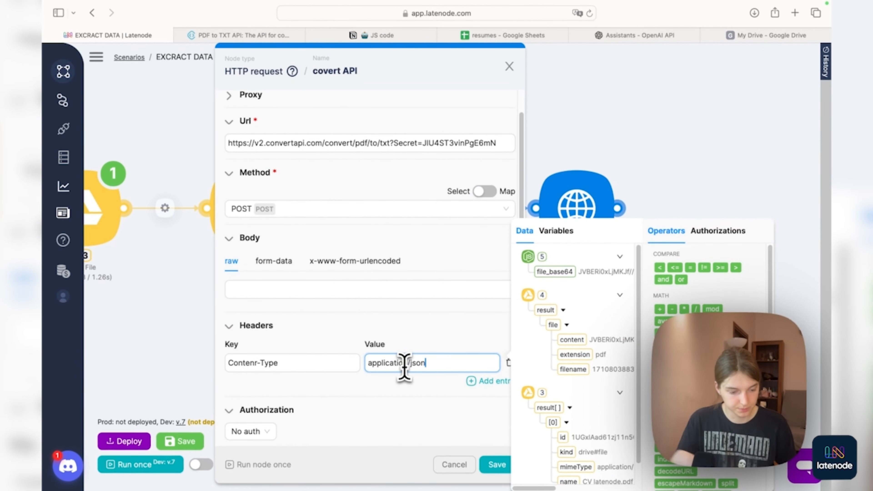
{"action": "left_click", "coordinate": [425, 325]}
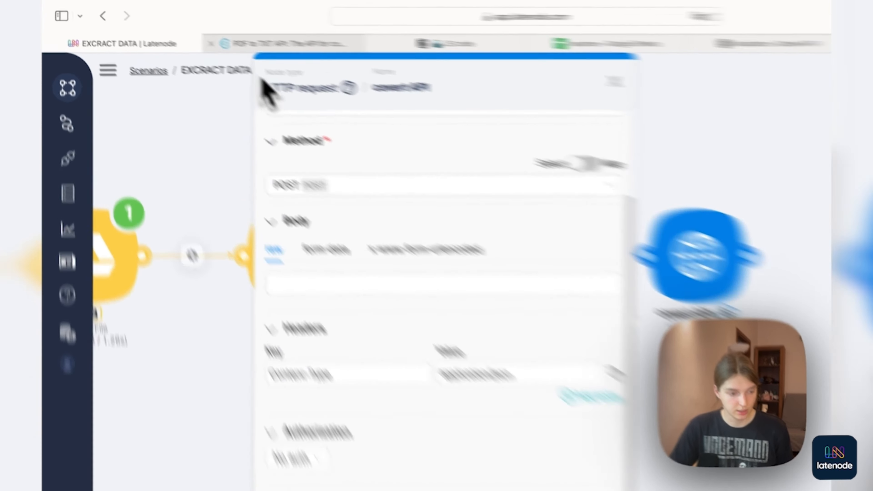
- Paste ConvertAPI's JSON body into the raw request body and select the Base64 placeholder in Data
{"action": "left_click", "coordinate": [210, 38]}
{"action": "scroll", "coordinate": [471, 392], "scroll_direction": "down", "scroll_amount": 5}
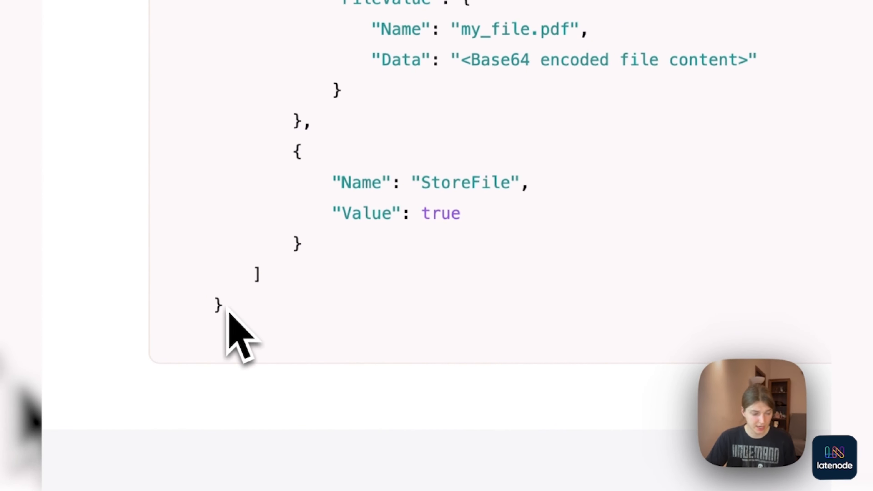
{"action": "scroll", "coordinate": [220, 286], "scroll_direction": "down", "scroll_amount": 4}
{"action": "scroll", "coordinate": [213, 263], "scroll_direction": "up", "scroll_amount": 15}
{"action": "left_click_drag", "start_coordinate": [213, 262], "coordinate": [213, 391]}
{"action": "scroll", "coordinate": [248, 333], "scroll_direction": "down", "scroll_amount": 5}
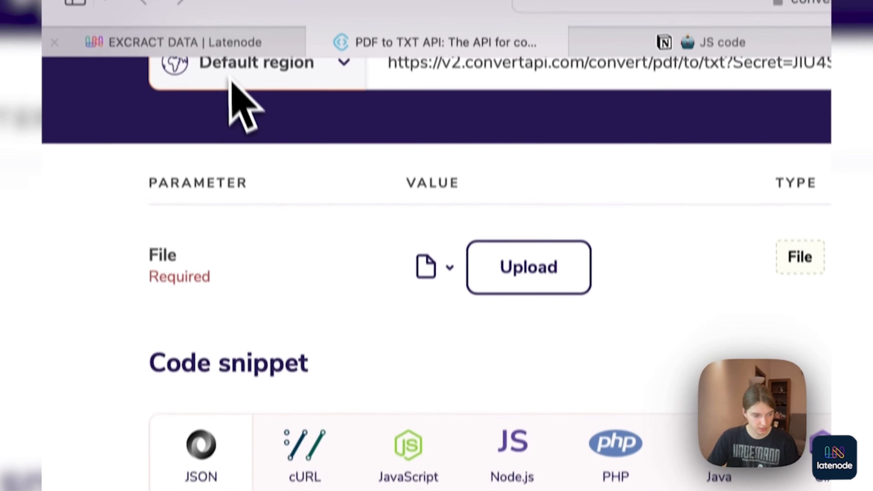
{"action": "left_click", "coordinate": [234, 41]}
{"action": "left_click", "coordinate": [411, 273]}
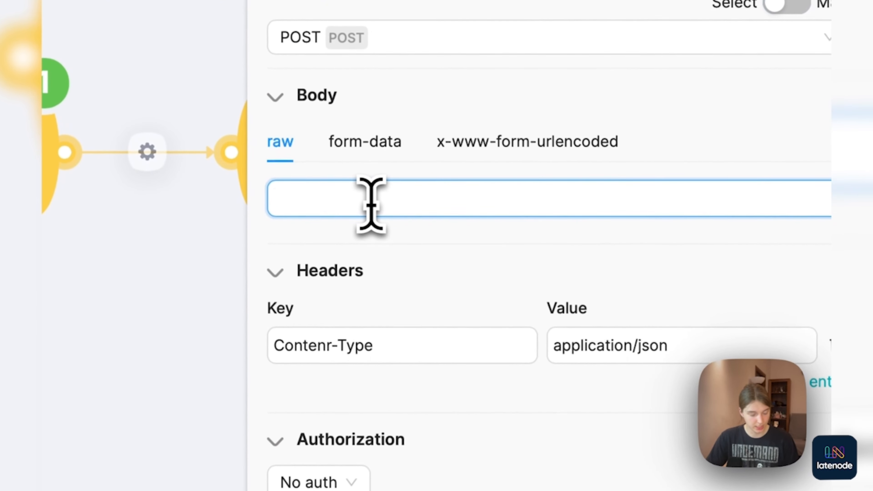
{"action": "key", "text": "super+v"}
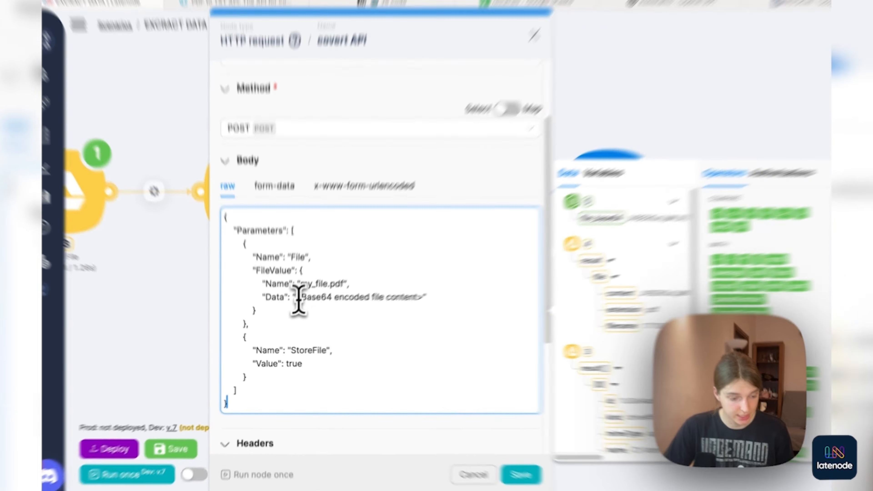
{"action": "left_click_drag", "start_coordinate": [295, 304], "coordinate": [396, 304]}
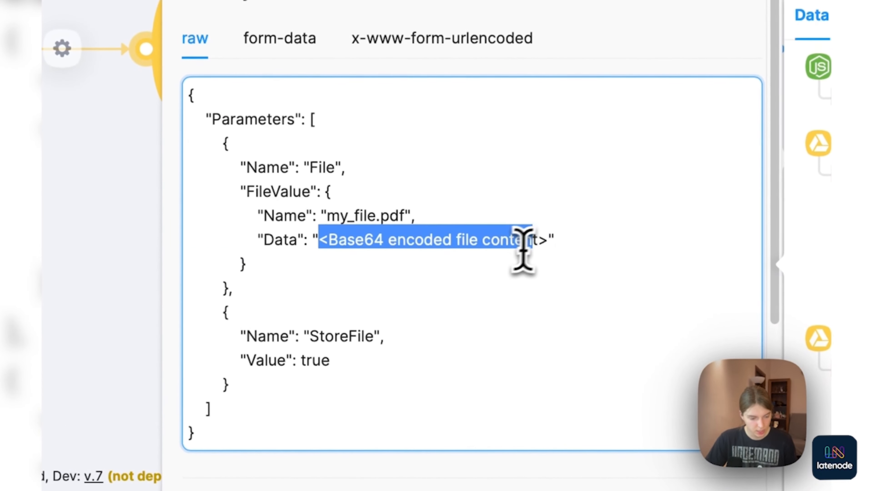
{"action": "left_click_drag", "start_coordinate": [523, 245], "coordinate": [550, 240]}
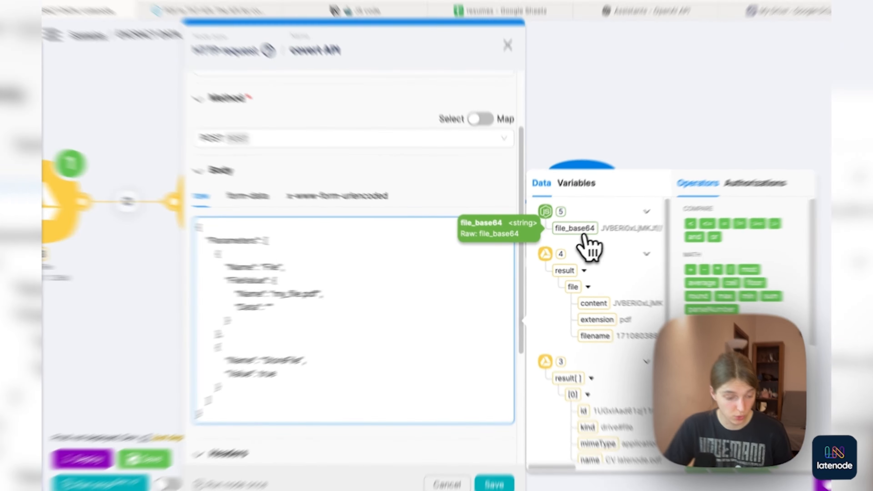
- Insert file_base64 into Data, replace my_file with the downloaded filename, and test-run for status 200
{"action": "left_click", "coordinate": [580, 239]}
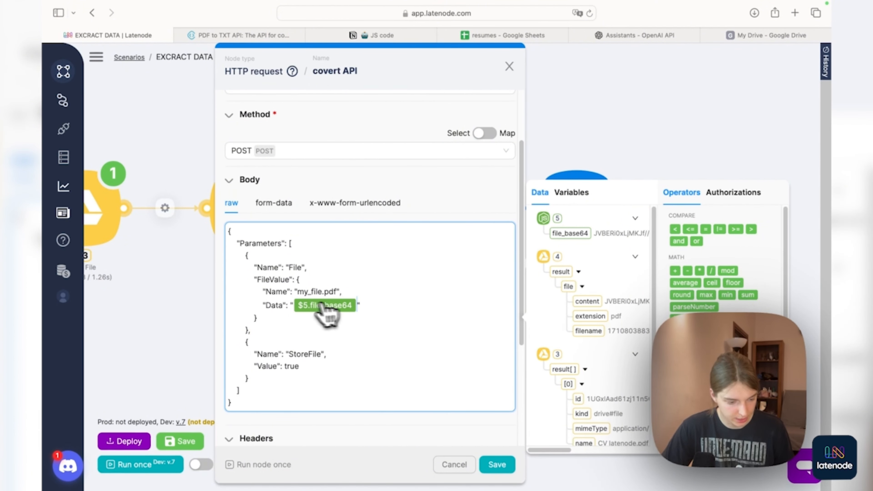
{"action": "left_click", "coordinate": [322, 292]}
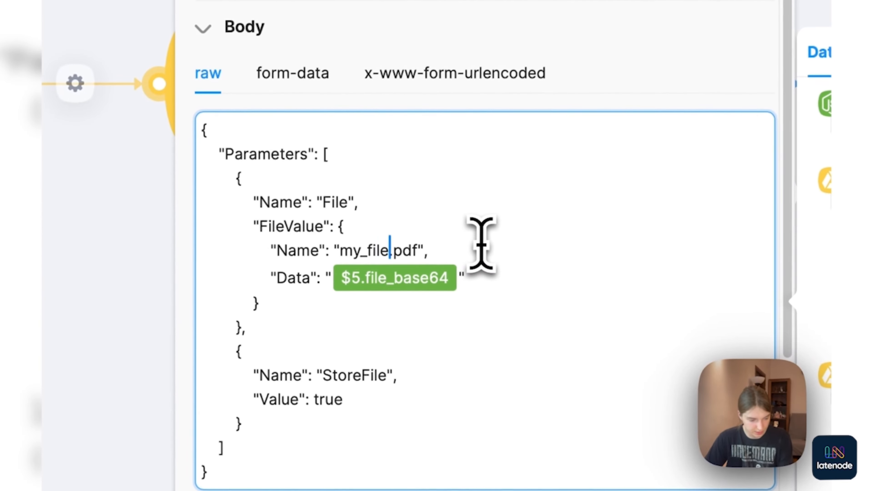
{"action": "key", "text": "BackSpace"}
{"action": "key", "text": "BackSpace"}
{"action": "key", "text": "BackSpace"}
{"action": "key", "text": "BackSpace"}
{"action": "key", "text": "BackSpace"}
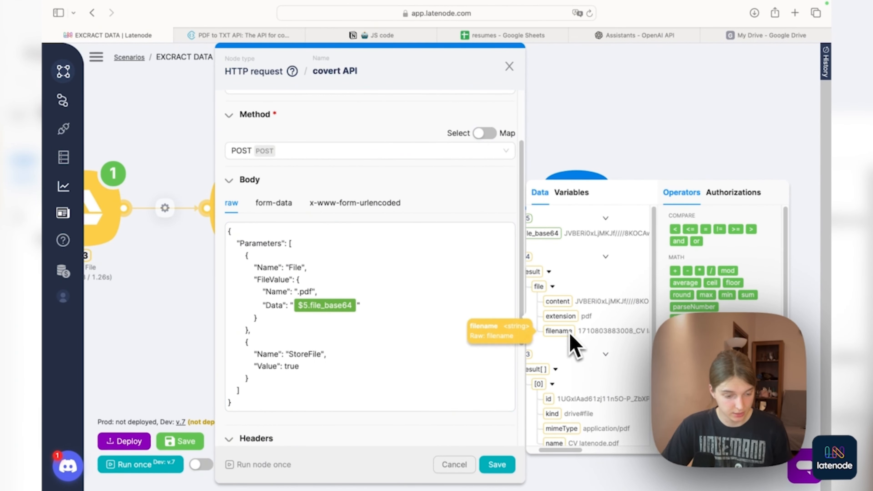
{"action": "left_click", "coordinate": [298, 292]}
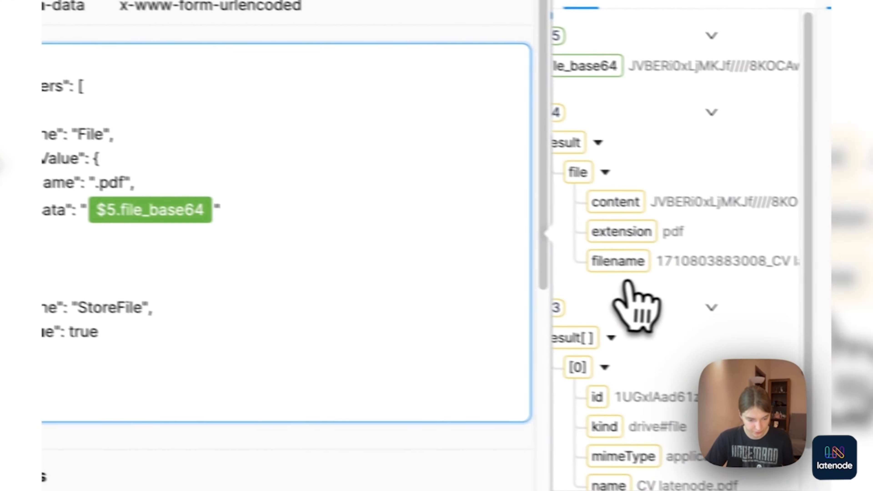
{"action": "left_click", "coordinate": [770, 284]}
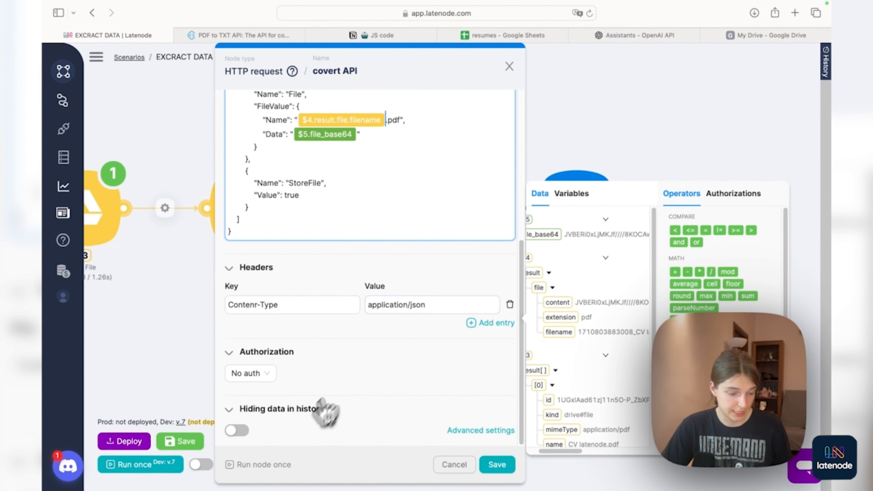
{"action": "left_click", "coordinate": [255, 465]}
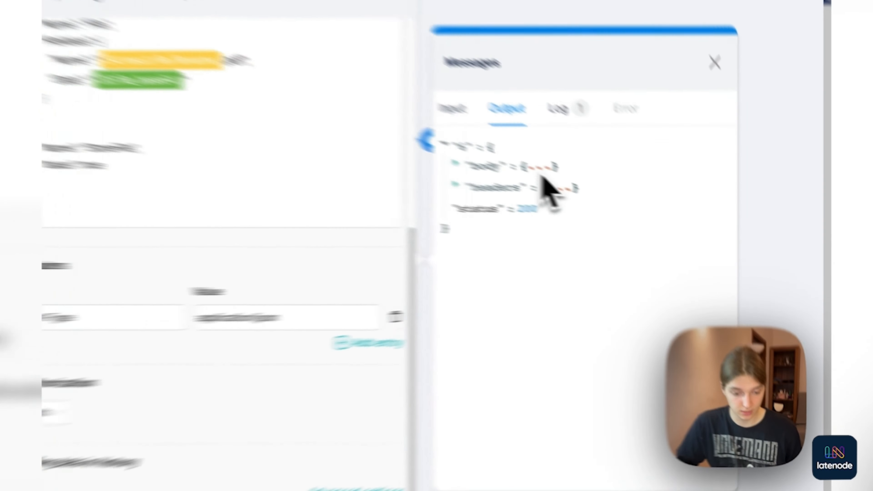
- Expand body, Files and the file item to check the converted TXT file's FileExt and Url, then close the editor
{"action": "left_click", "coordinate": [616, 197]}
{"action": "left_click", "coordinate": [628, 230]}
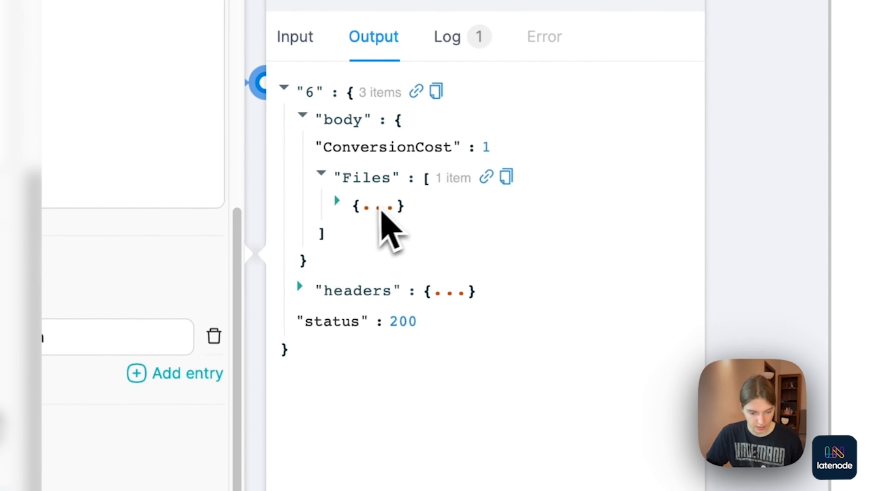
{"action": "left_click", "coordinate": [380, 208]}
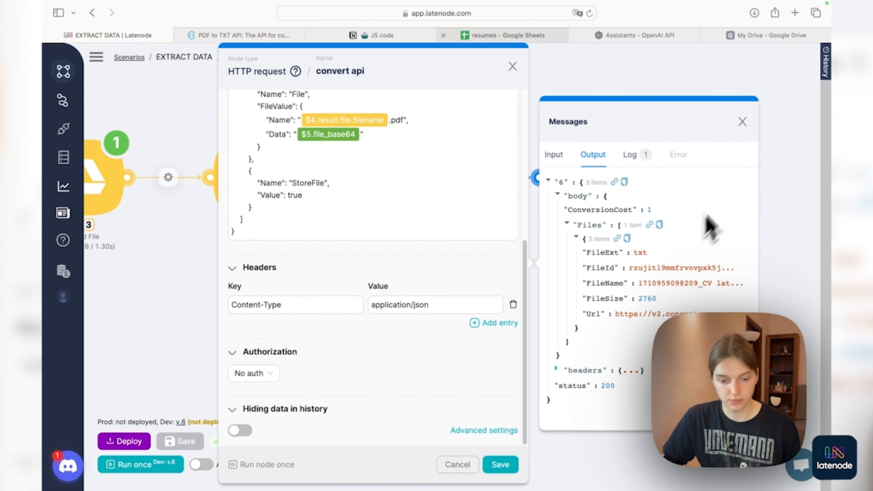
{"action": "left_click", "coordinate": [742, 122]}
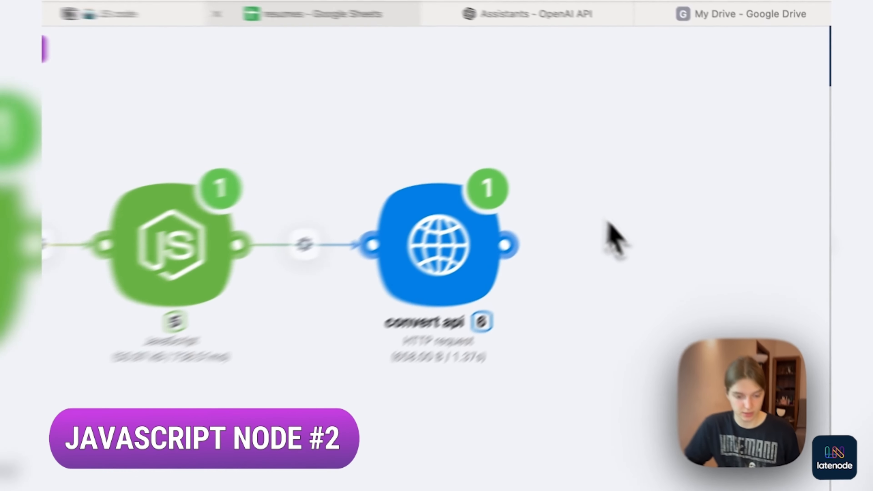
- Add a Code > JavaScript node 7 after convert api and open its template code
{"action": "left_click_drag", "start_coordinate": [686, 177], "coordinate": [626, 178]}
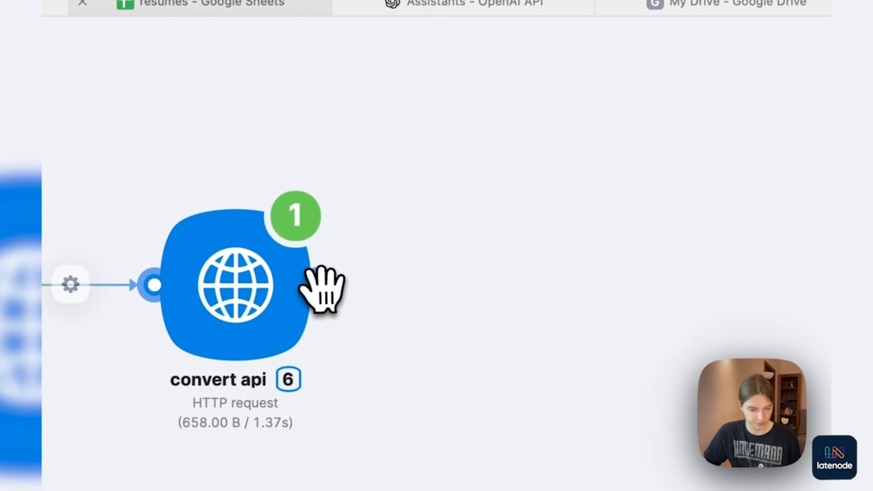
{"action": "left_click", "coordinate": [314, 284]}
{"action": "left_click", "coordinate": [292, 220]}
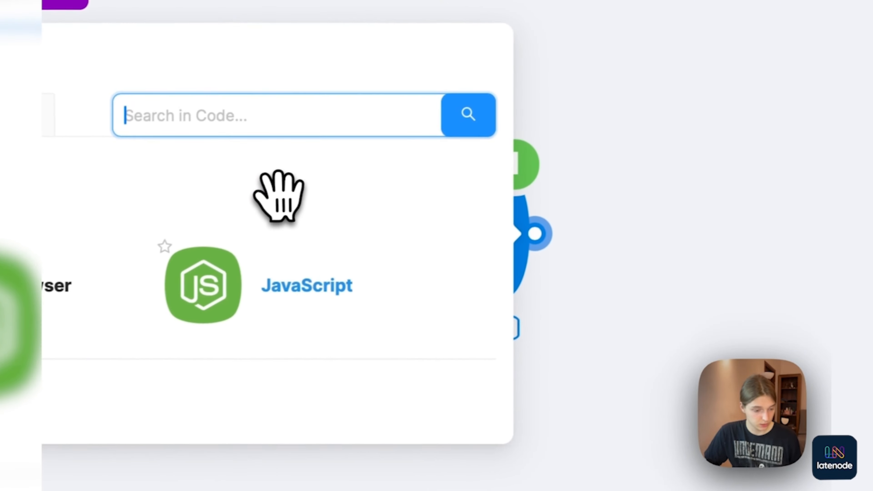
{"action": "left_click", "coordinate": [267, 306]}
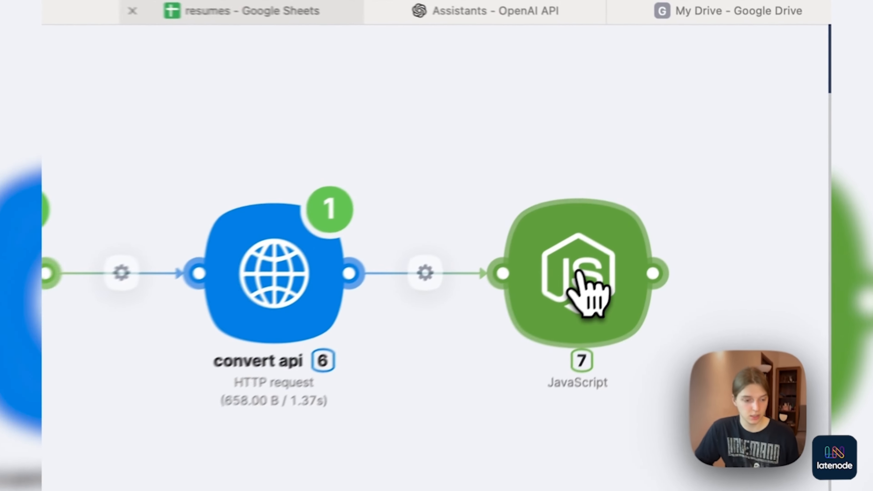
{"action": "left_click", "coordinate": [690, 187]}
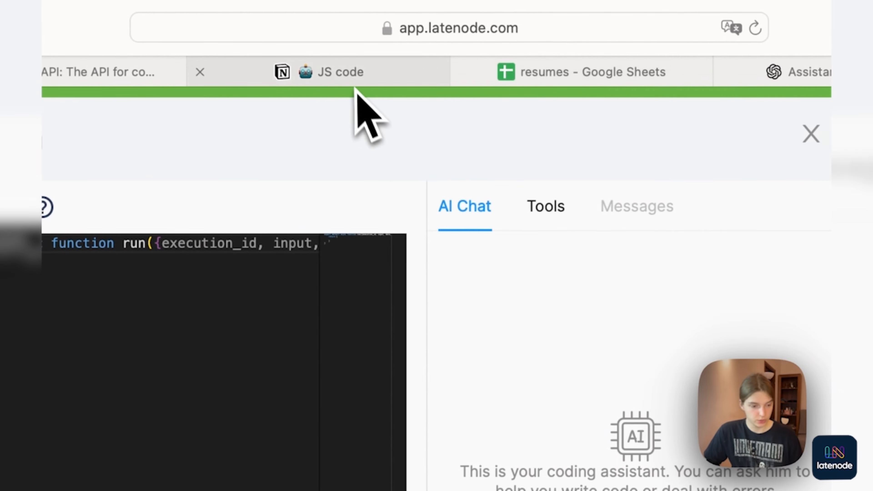
- Copy the '#2 Extracting text from TXT' snippet from Notion's JS code page and return to Latenode
{"action": "left_click", "coordinate": [352, 77]}
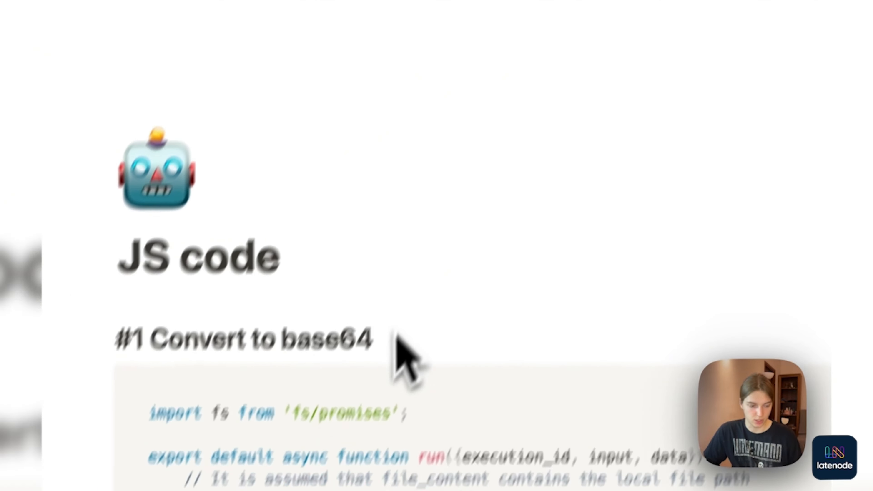
{"action": "scroll", "coordinate": [395, 333], "scroll_direction": "down", "scroll_amount": 17}
{"action": "scroll", "coordinate": [395, 333], "scroll_direction": "up", "scroll_amount": 7}
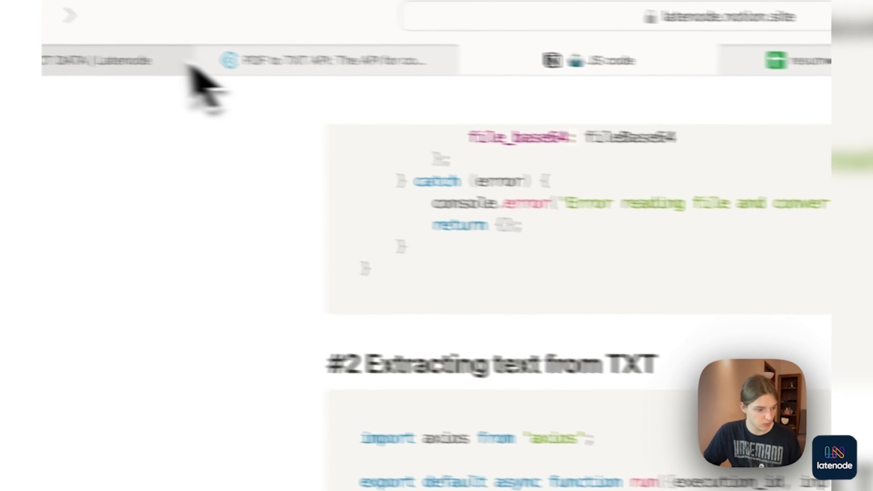
{"action": "left_click", "coordinate": [193, 67]}
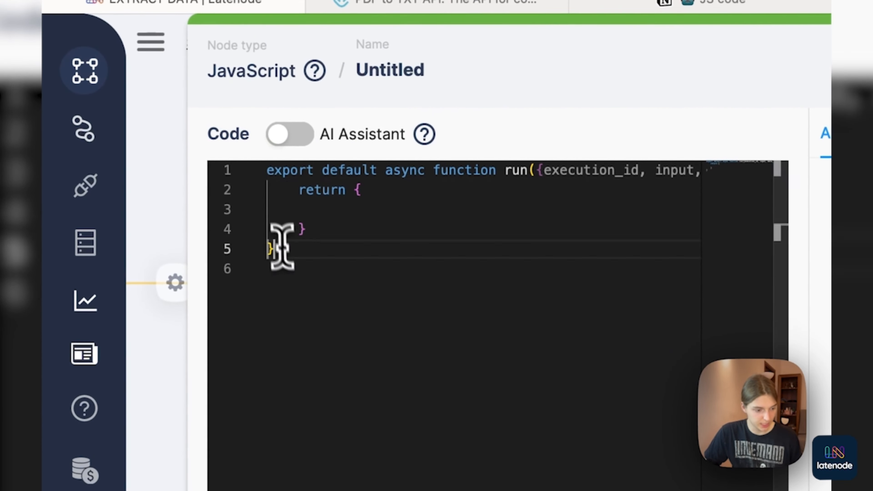
- Replace node 7's starter code with the pasted script so it reads the URL from {{6.body.Files.[0].Url}}
{"action": "left_click_drag", "start_coordinate": [251, 241], "coordinate": [244, 173]}
{"action": "key", "text": "BackSpace"}
{"action": "key", "text": "BackSpace"}
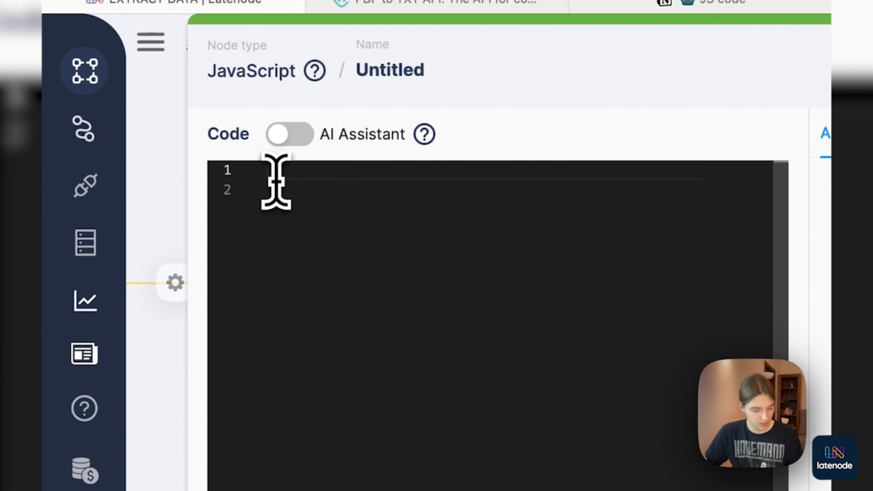
{"action": "key", "text": "super+v"}
{"action": "scroll", "coordinate": [481, 297], "scroll_direction": "down", "scroll_amount": 6}
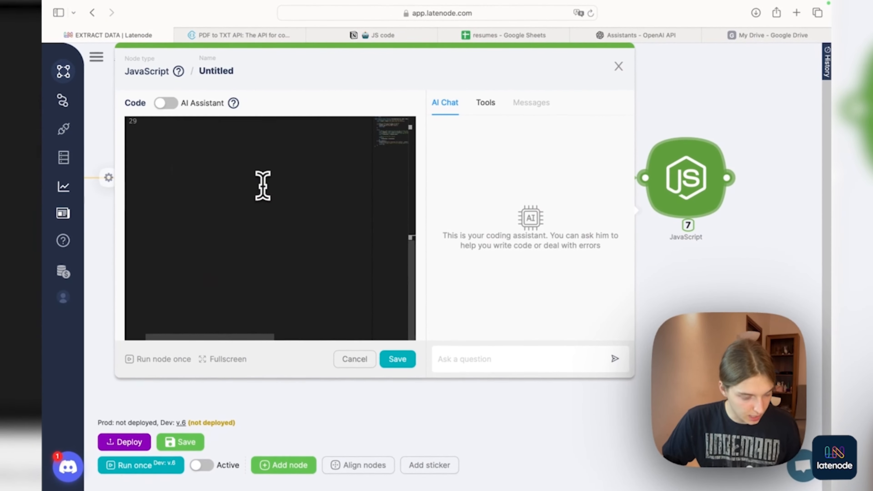
{"action": "scroll", "coordinate": [263, 186], "scroll_direction": "up", "scroll_amount": 10}
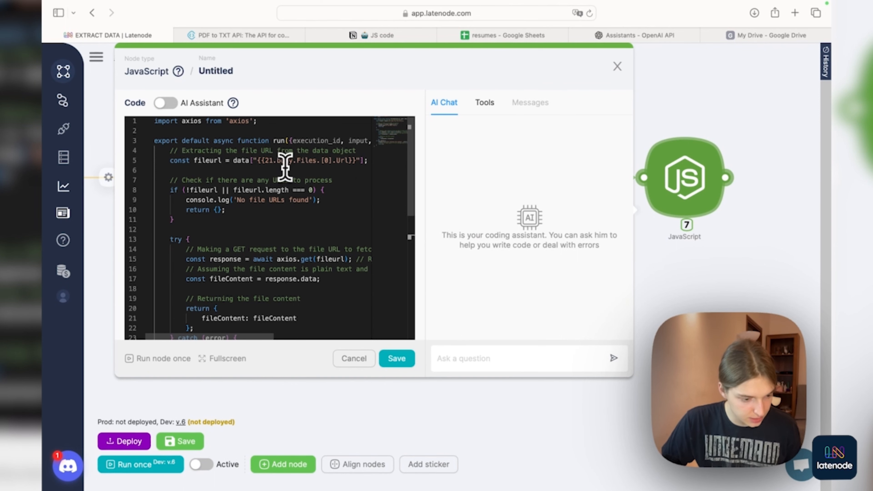
{"action": "left_click", "coordinate": [274, 161]}
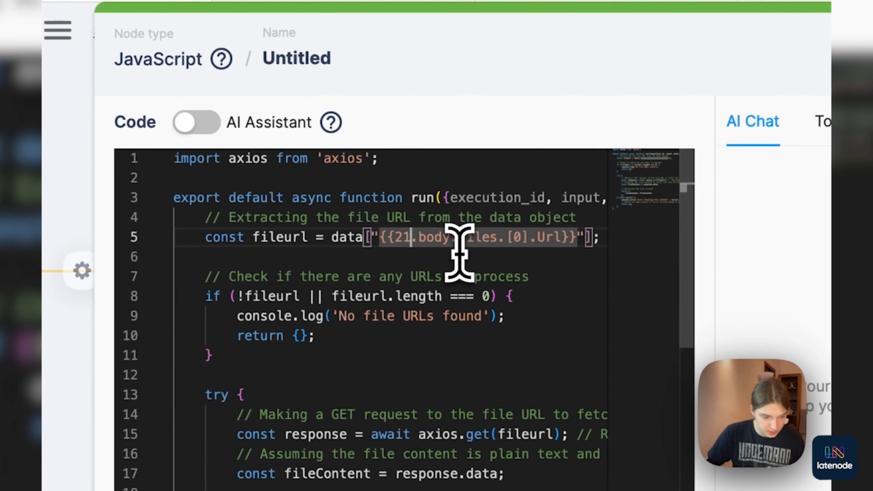
{"action": "key", "text": "BackSpace"}
{"action": "key", "text": "BackSpace"}
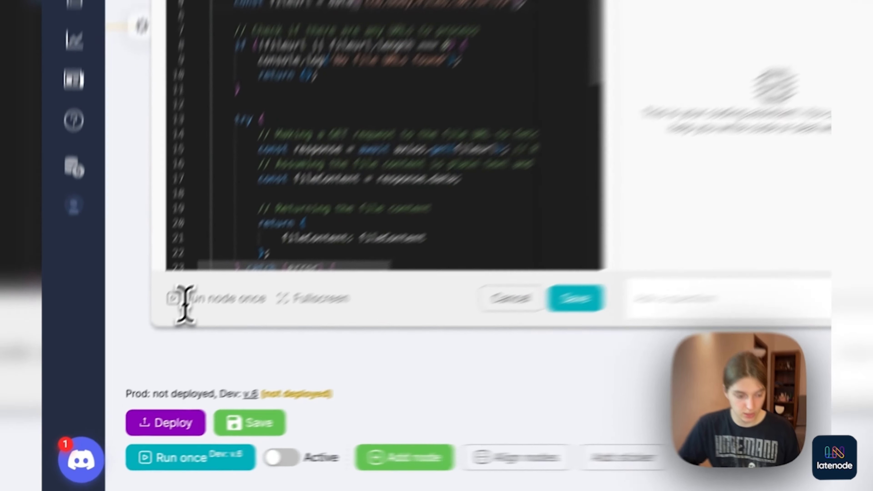
- Run JavaScript node 7 once and check that fileContent holds the CV's extracted plain text
{"action": "left_click", "coordinate": [139, 359]}
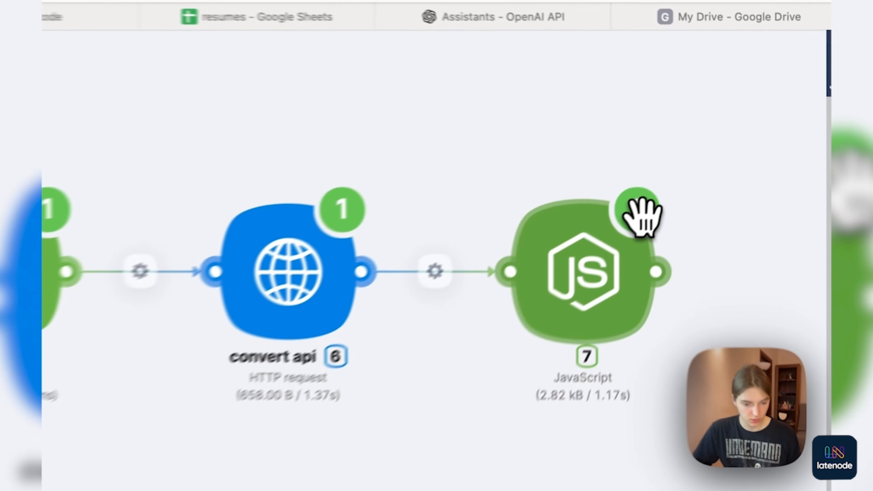
{"action": "left_click", "coordinate": [714, 143]}
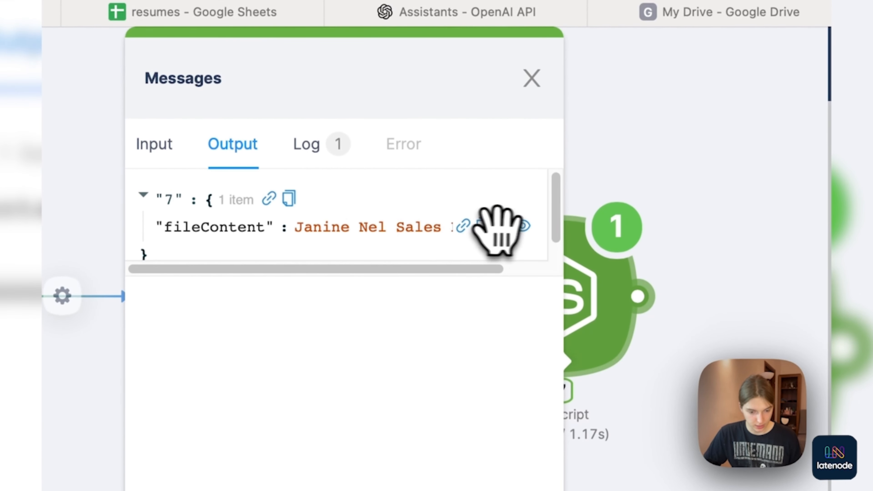
{"action": "left_click", "coordinate": [523, 227]}
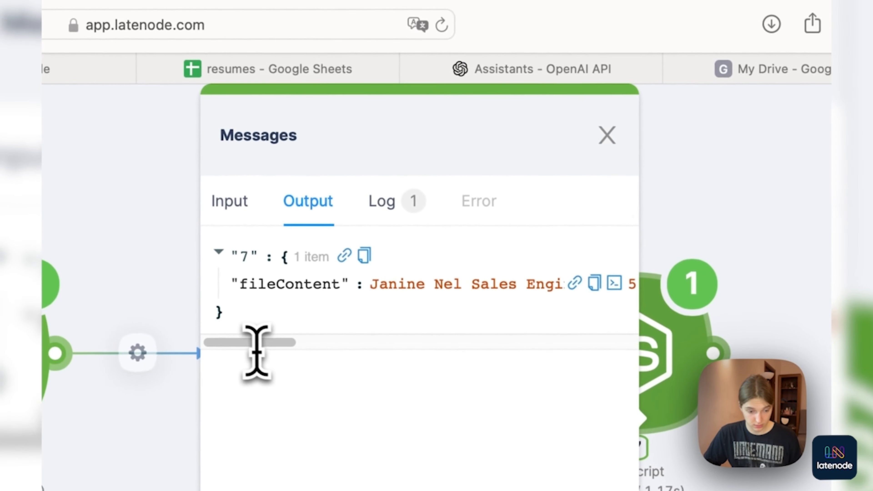
{"action": "left_click_drag", "start_coordinate": [250, 347], "coordinate": [321, 350]}
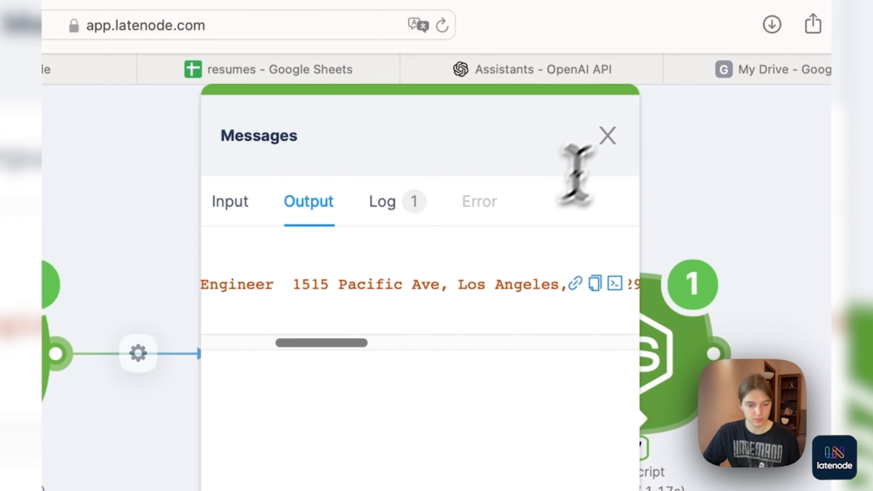
{"action": "left_click", "coordinate": [607, 135]}
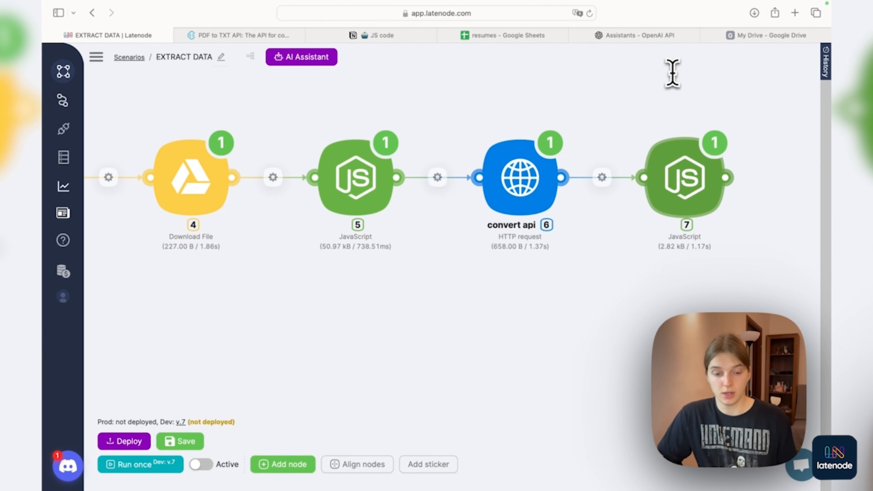
- Copy the ID of the BOT3000 assistant (gpt-4-1106-preview, Retrieval on) and return to Latenode
{"action": "left_click", "coordinate": [658, 38]}
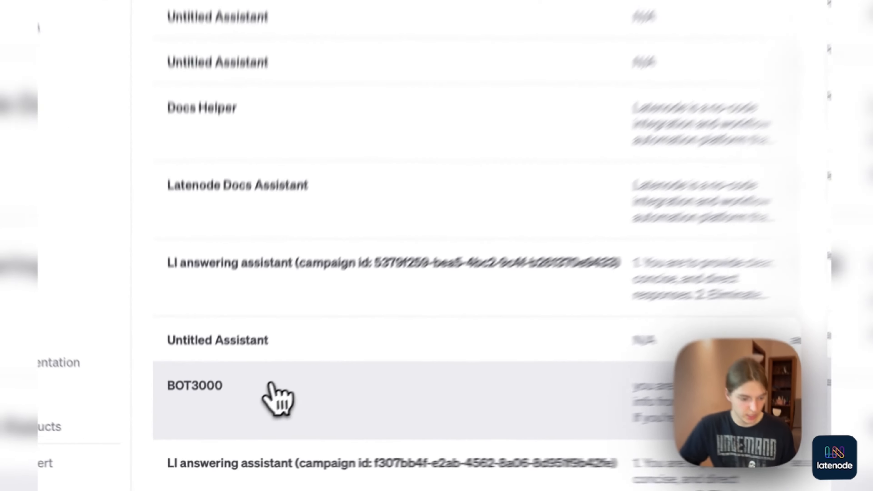
{"action": "left_click", "coordinate": [227, 429]}
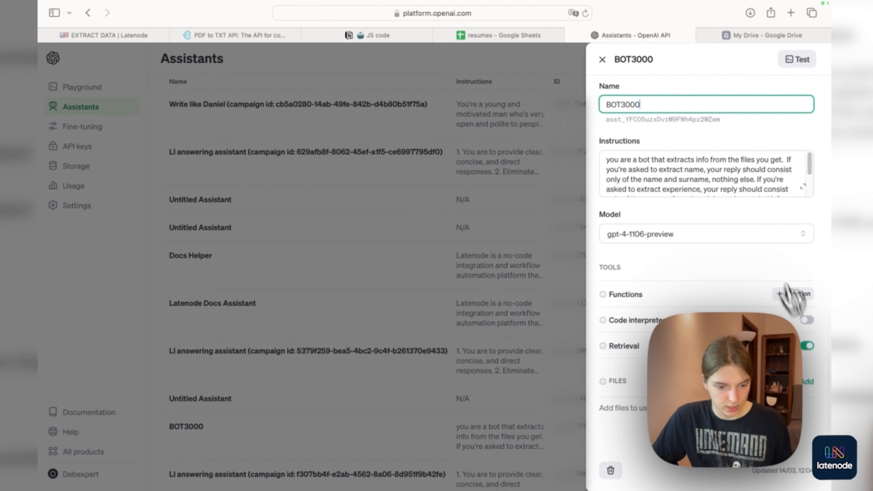
{"action": "left_click", "coordinate": [614, 120]}
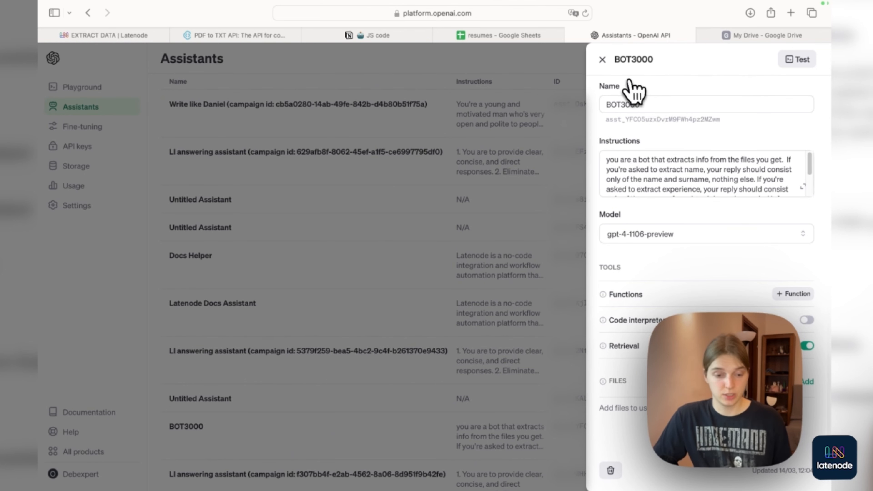
{"action": "left_click", "coordinate": [602, 60]}
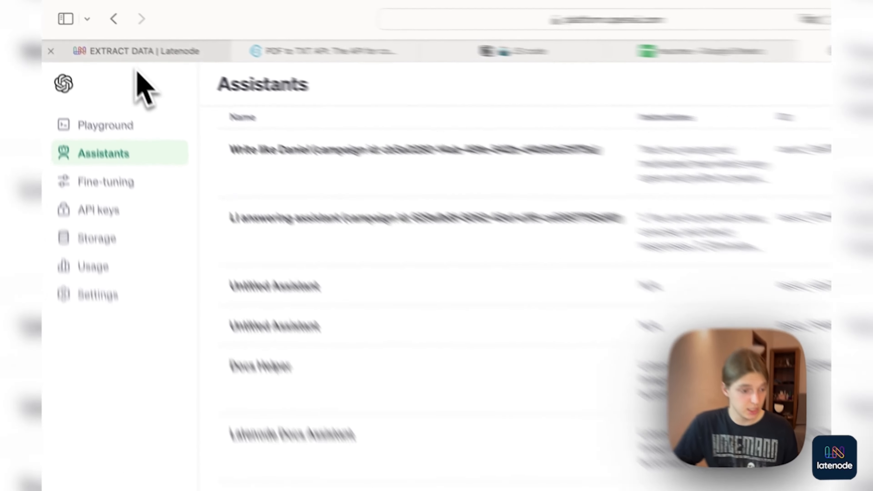
{"action": "left_click", "coordinate": [113, 35]}
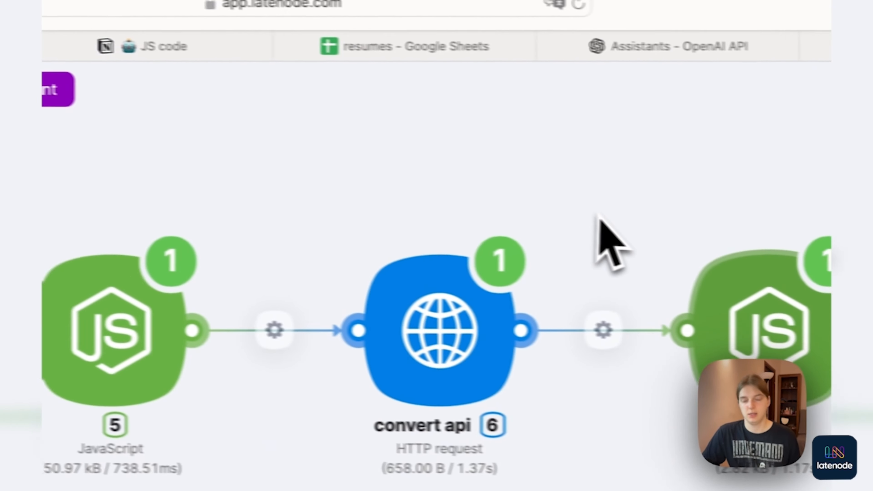
- Pan to JavaScript node 7 and append a ChatGPT Create Thread node 8 after it
{"action": "left_click_drag", "start_coordinate": [598, 216], "coordinate": [283, 204]}
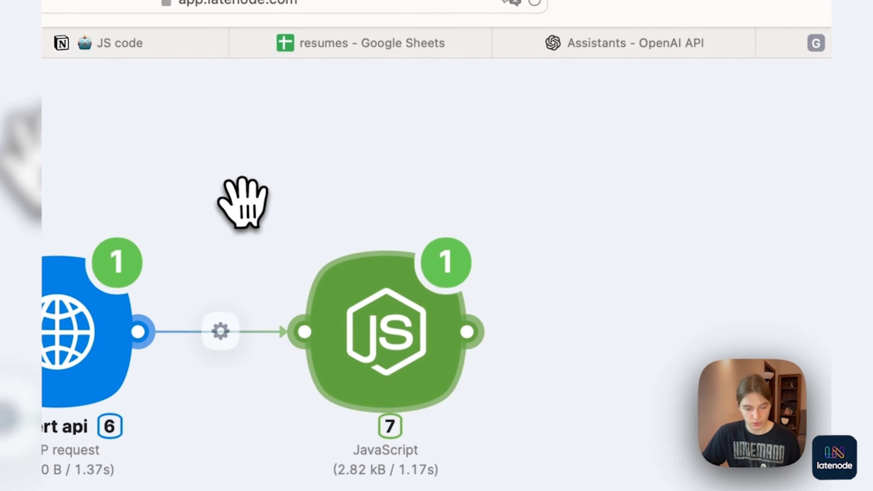
{"action": "left_click_drag", "start_coordinate": [556, 298], "coordinate": [481, 224]}
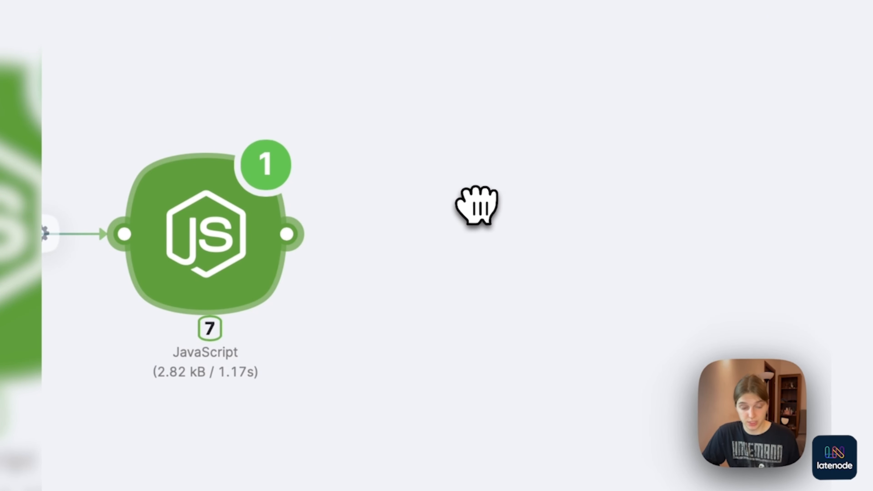
{"action": "left_click", "coordinate": [296, 241]}
{"action": "scroll", "coordinate": [450, 261], "scroll_direction": "down", "scroll_amount": 5}
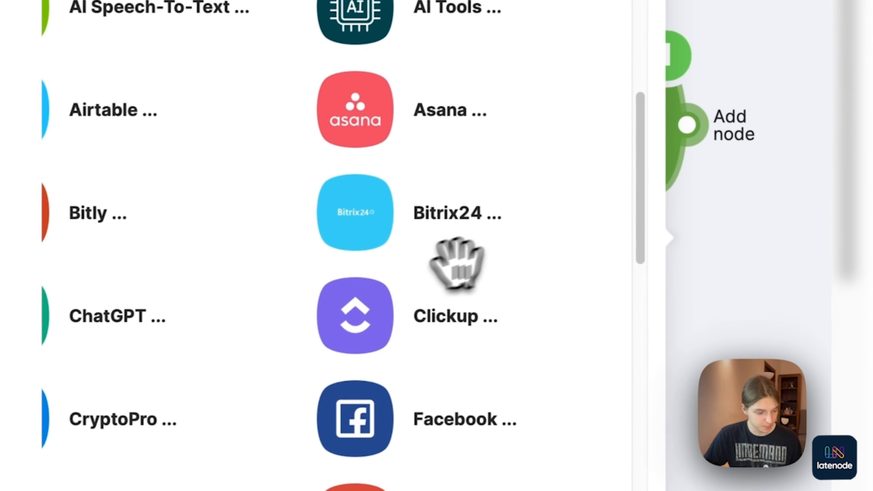
{"action": "left_click", "coordinate": [245, 299]}
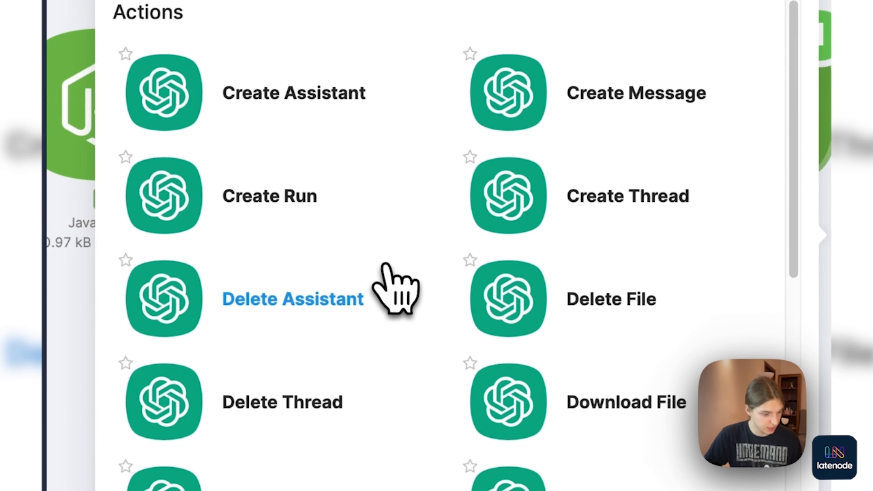
{"action": "left_click", "coordinate": [585, 210]}
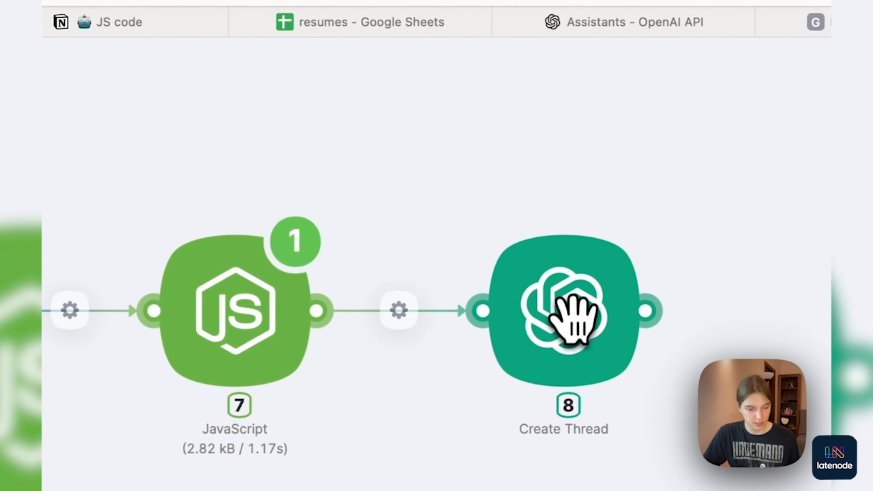
- Set Create Thread's API key to the api_key of a new OpenAI (ChatGPT) authorization
{"action": "left_click", "coordinate": [598, 328]}
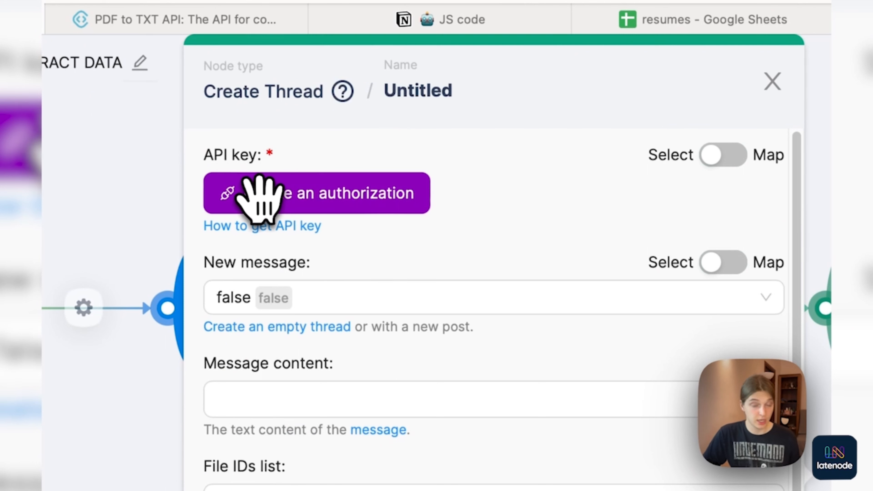
{"action": "left_click", "coordinate": [259, 175]}
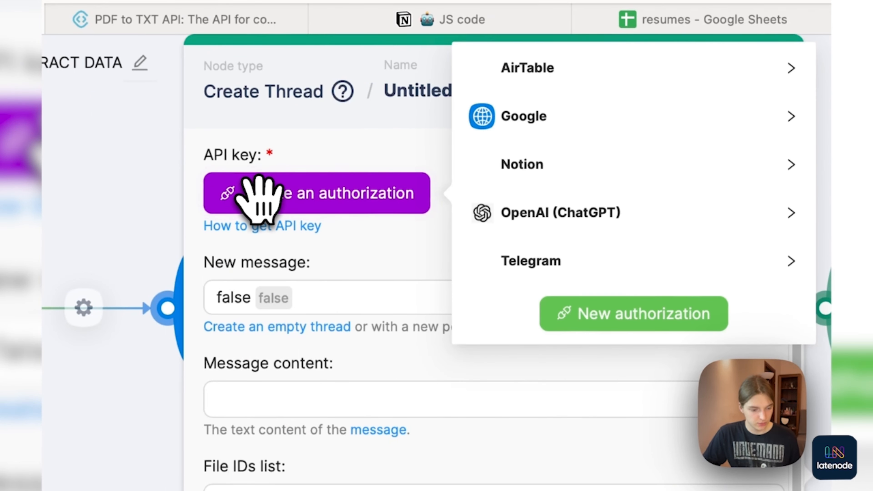
{"action": "left_click", "coordinate": [616, 313]}
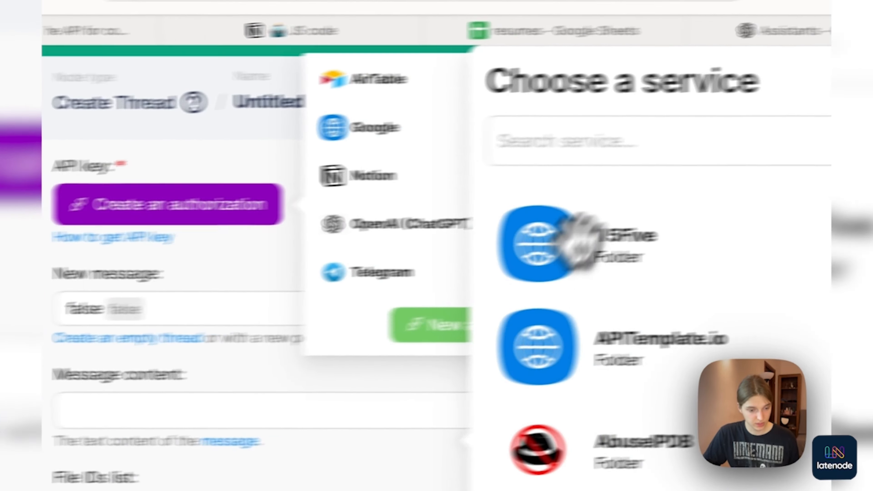
{"action": "type", "text": "pen"}
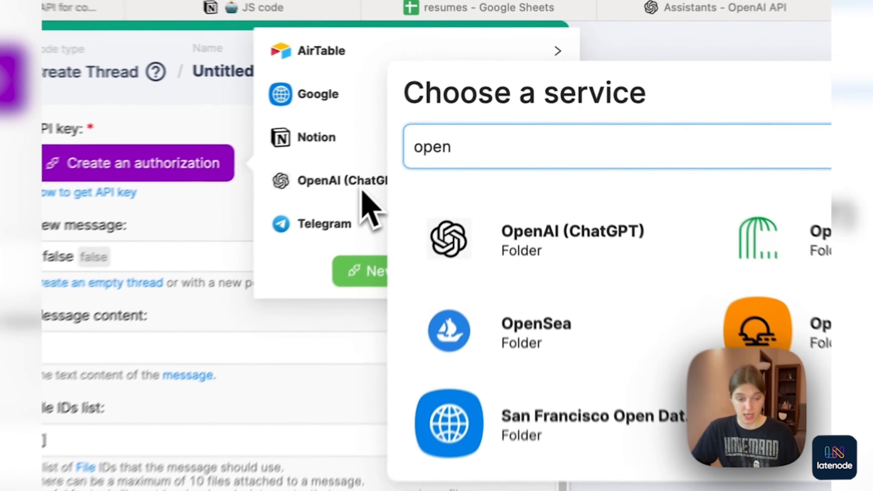
{"action": "left_click", "coordinate": [437, 135]}
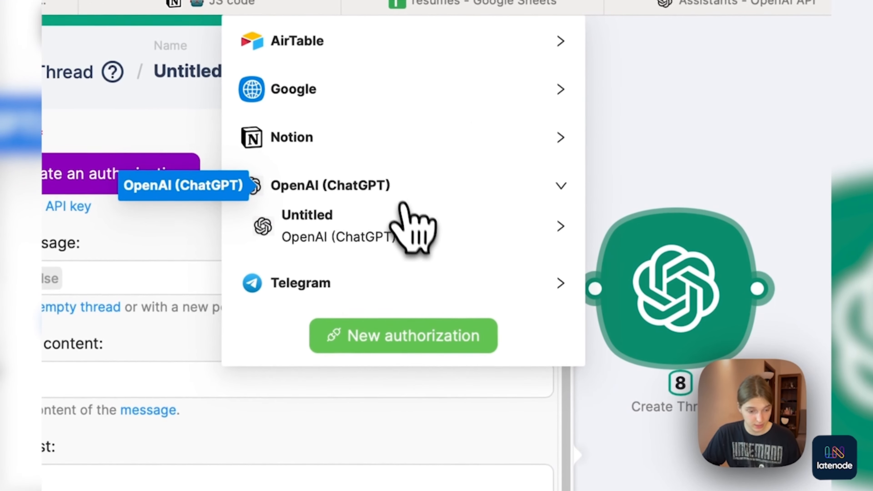
{"action": "left_click", "coordinate": [560, 228]}
{"action": "left_click", "coordinate": [380, 266]}
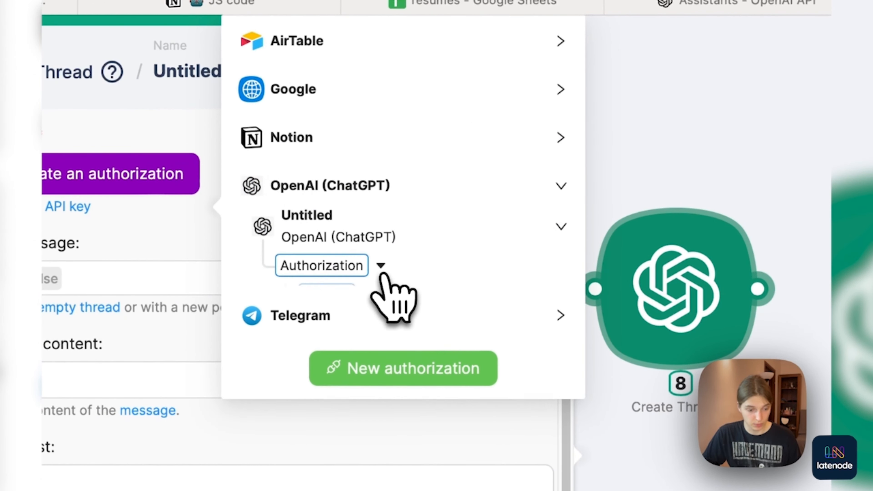
{"action": "left_click", "coordinate": [344, 294]}
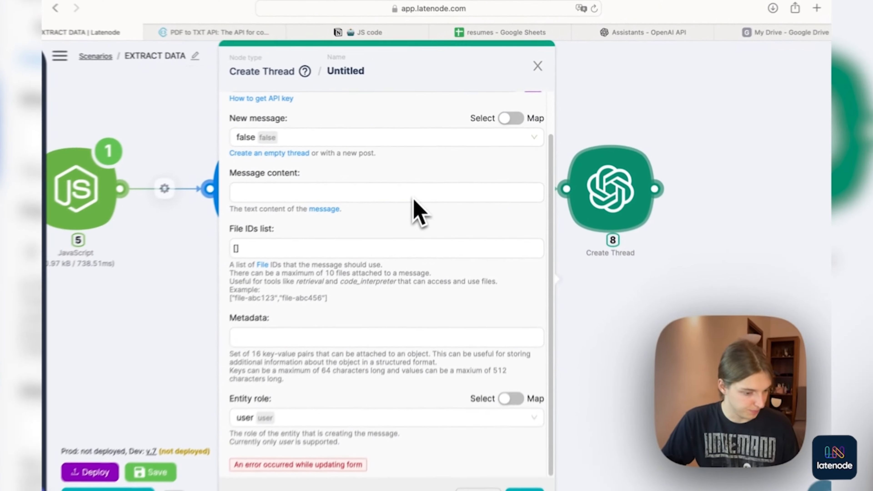
- Run Create Thread once and check the output returns a new thread id
{"action": "left_click", "coordinate": [340, 339]}
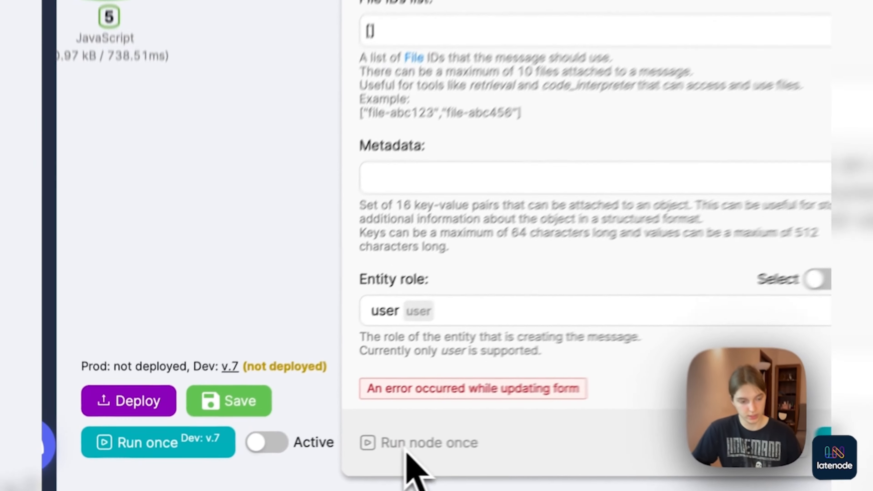
{"action": "left_click", "coordinate": [282, 467]}
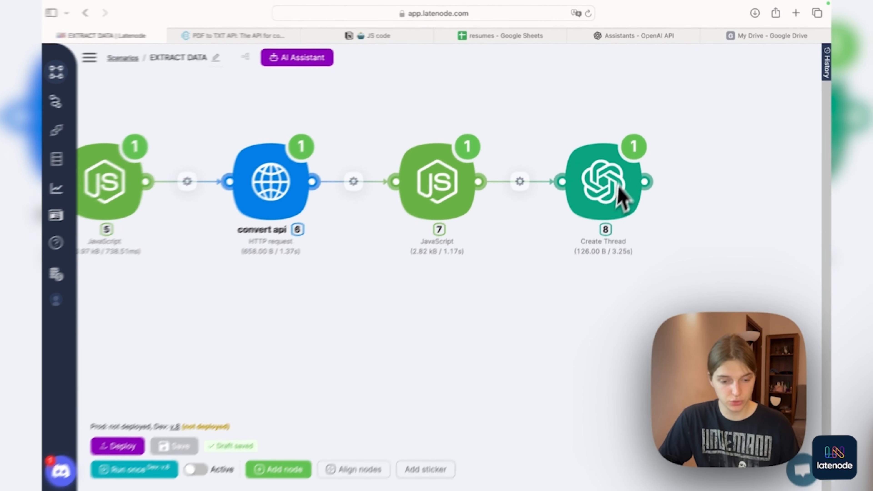
{"action": "left_click", "coordinate": [634, 147]}
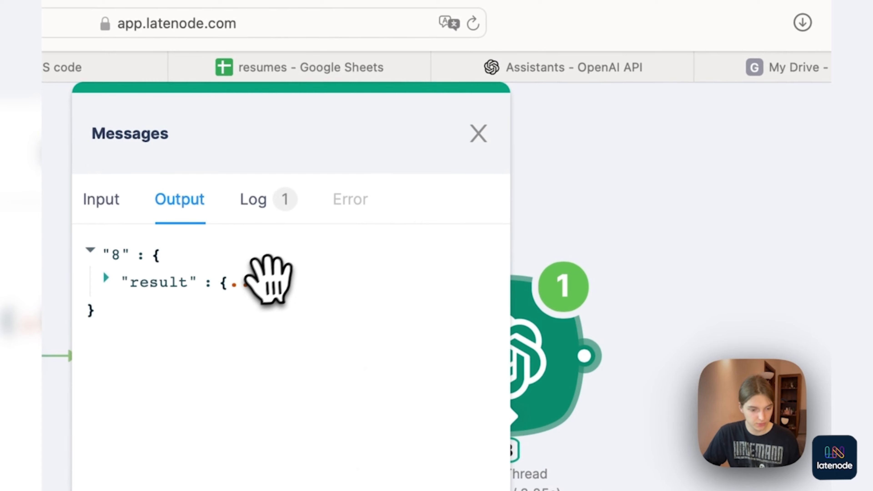
{"action": "left_click", "coordinate": [251, 282]}
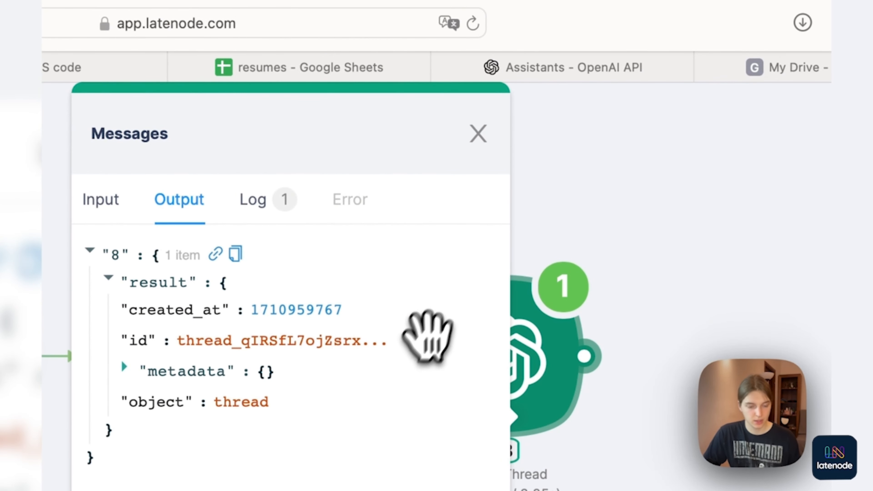
{"action": "left_click", "coordinate": [478, 134]}
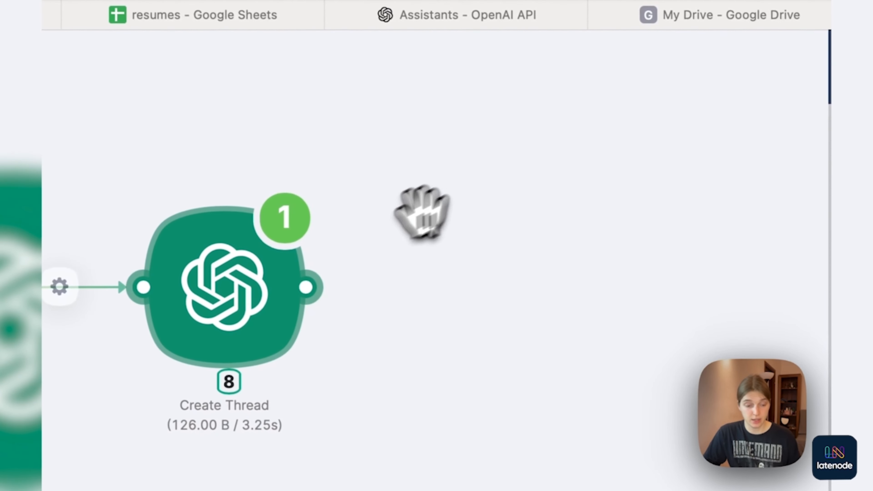
- Append a ChatGPT Create Message node 9 after Create Thread
{"action": "left_click", "coordinate": [315, 275]}
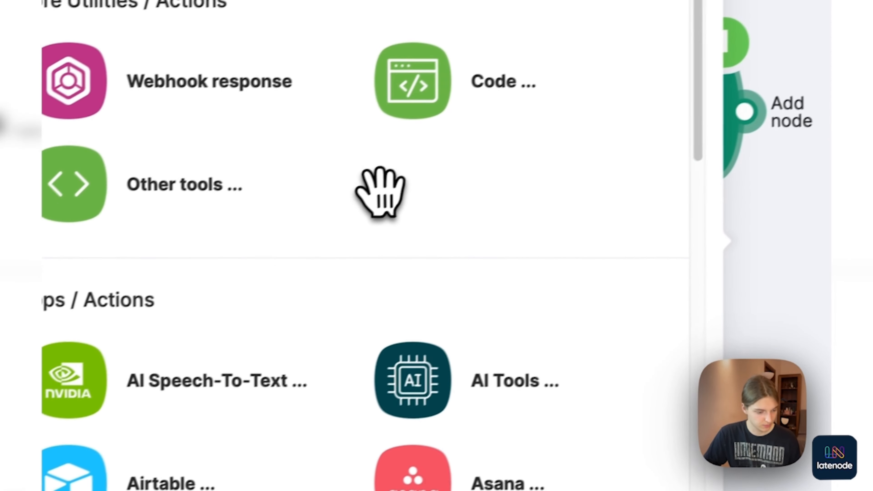
{"action": "scroll", "coordinate": [455, 206], "scroll_direction": "down", "scroll_amount": 4}
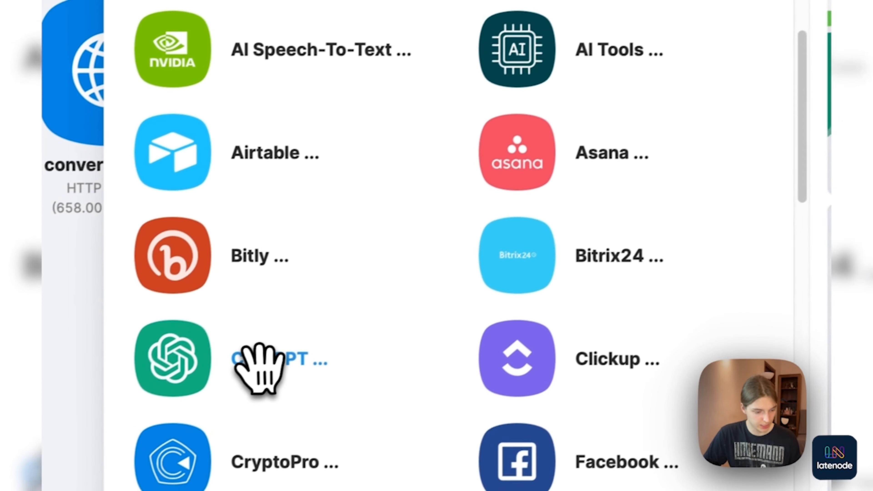
{"action": "left_click", "coordinate": [165, 392]}
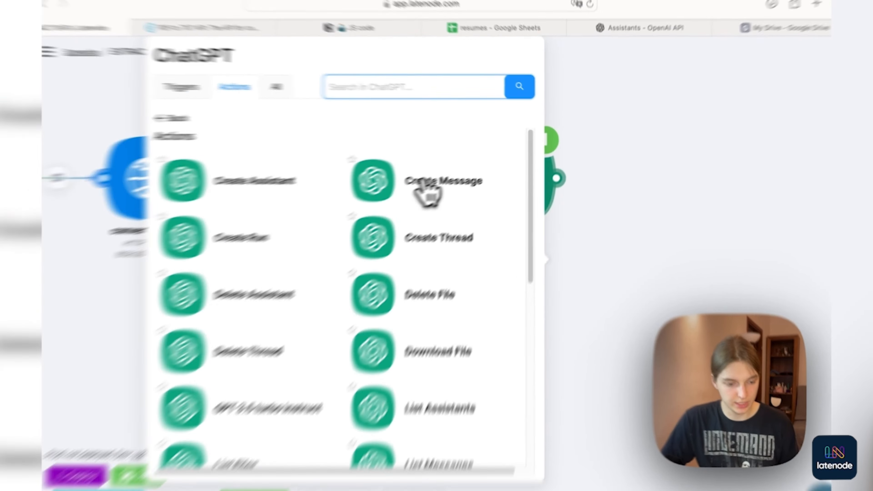
{"action": "left_click", "coordinate": [611, 73]}
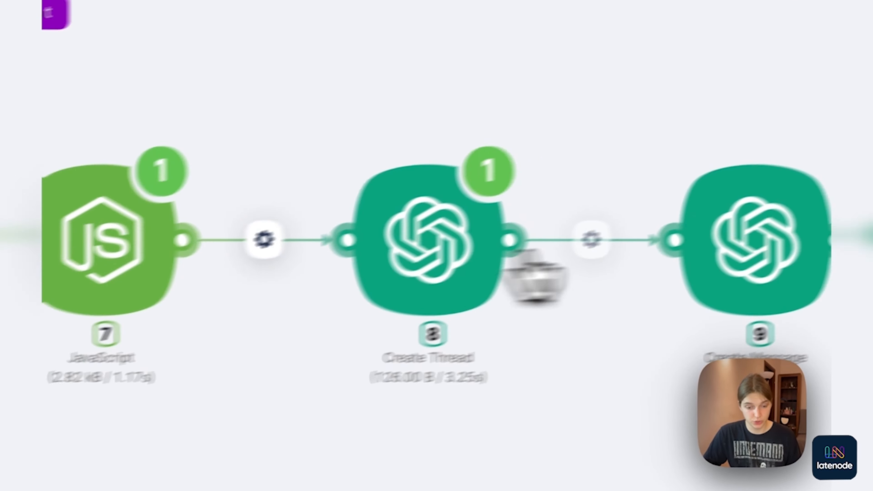
- Set Create Message's API key to the Untitled OpenAI (ChatGPT) authorization's api_key
{"action": "left_click", "coordinate": [752, 246]}
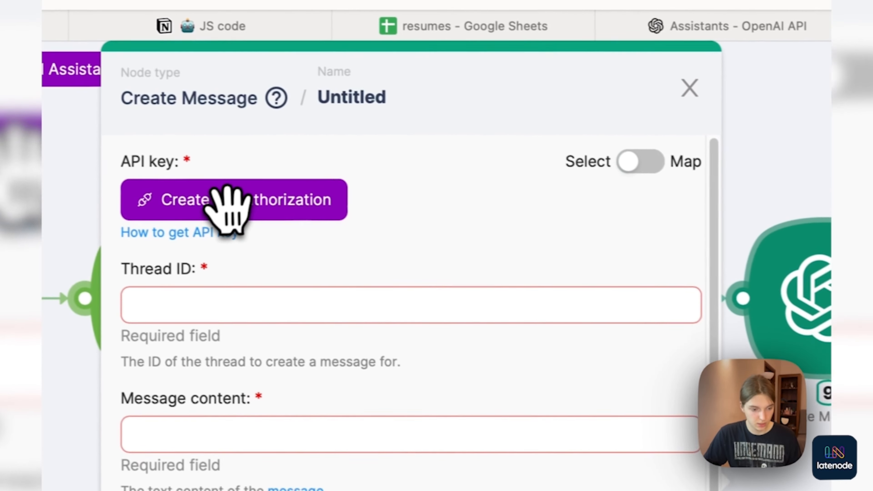
{"action": "left_click", "coordinate": [91, 190]}
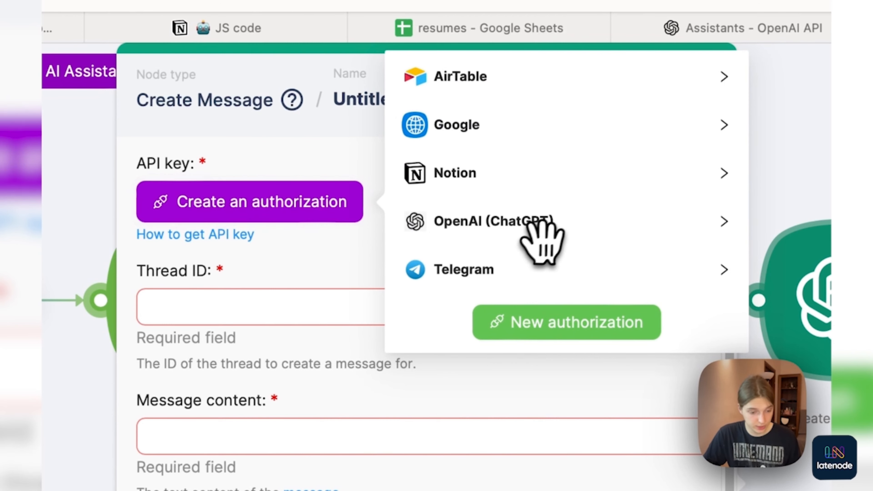
{"action": "left_click", "coordinate": [549, 217]}
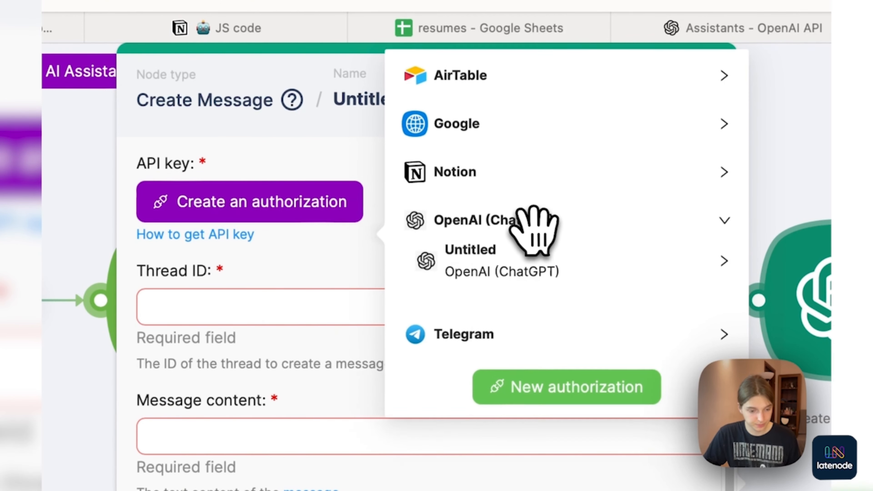
{"action": "left_click", "coordinate": [511, 271]}
{"action": "left_click", "coordinate": [496, 294]}
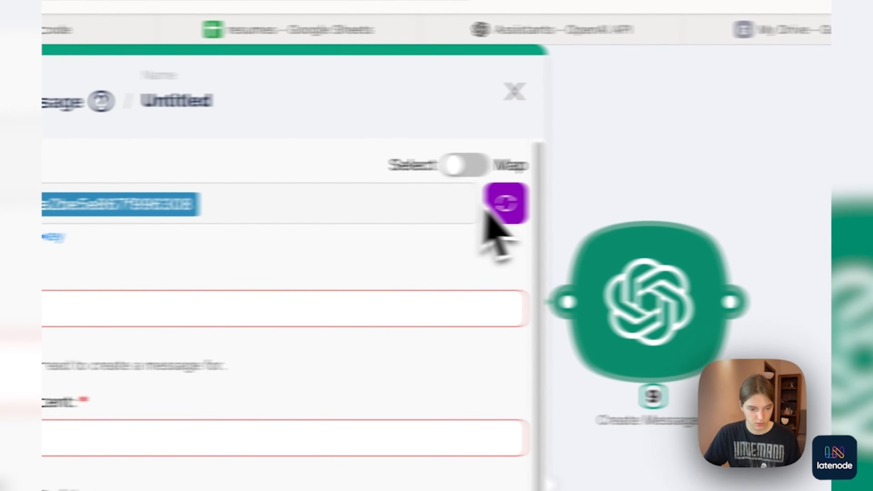
{"action": "left_click", "coordinate": [697, 201]}
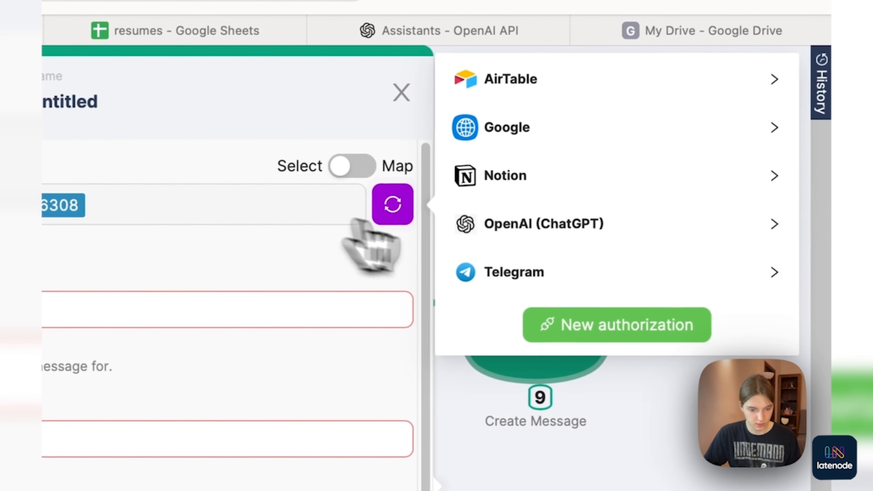
{"action": "left_click", "coordinate": [552, 231]}
{"action": "left_click", "coordinate": [773, 265]}
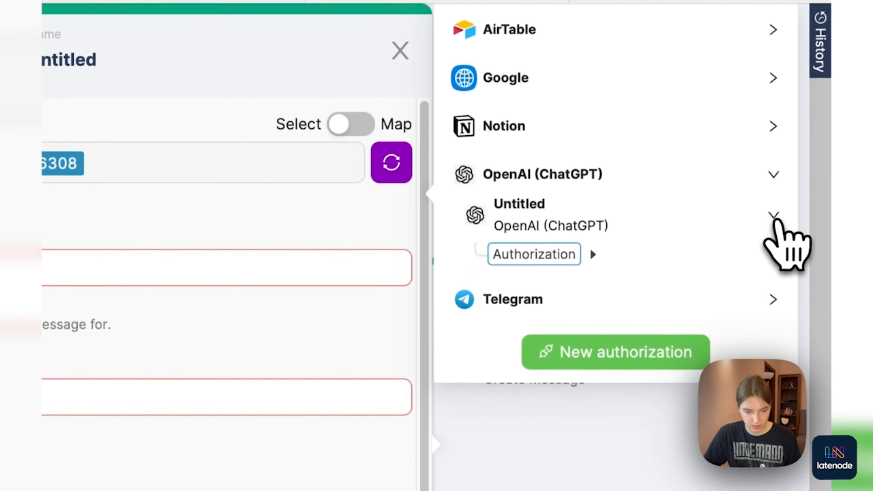
{"action": "left_click", "coordinate": [592, 252]}
{"action": "left_click", "coordinate": [553, 282]}
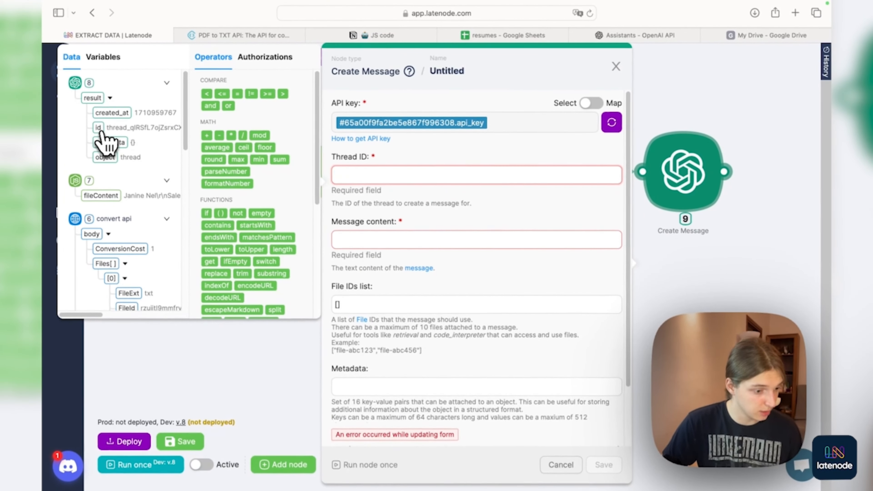
- Map Thread ID to $8.result.id and set Message content to the extraction prompt plus $7.fileContent
{"action": "left_click", "coordinate": [99, 128]}
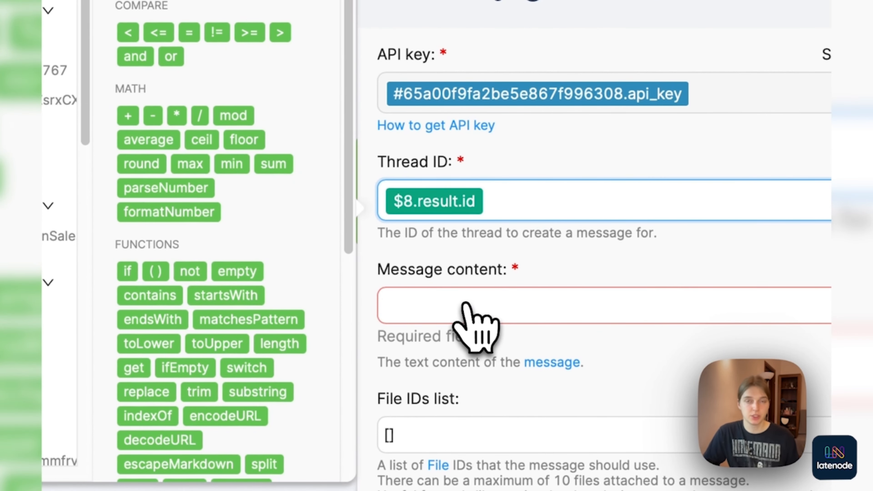
{"action": "left_click", "coordinate": [473, 322]}
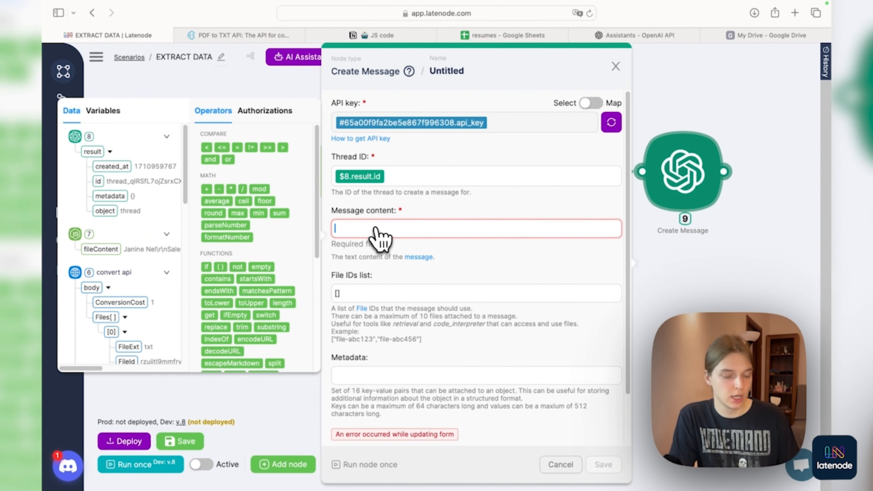
{"action": "type", "text": "Extract name, email and experience:"}
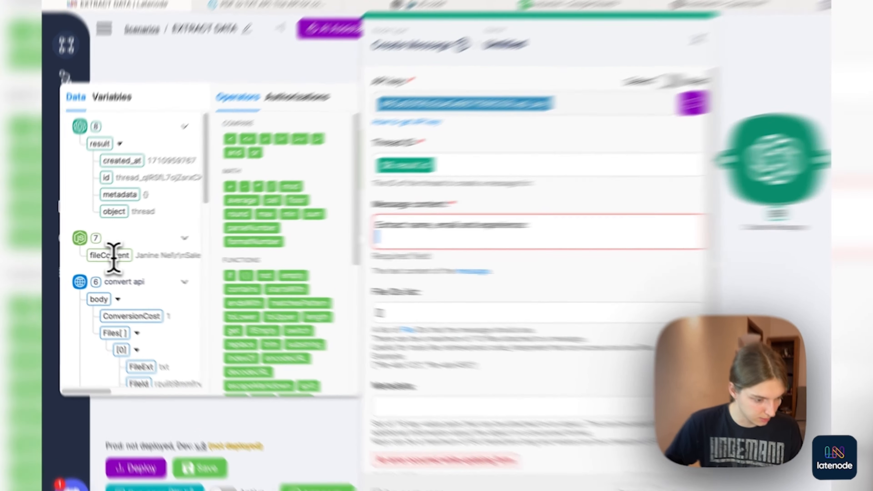
{"action": "left_click", "coordinate": [104, 256]}
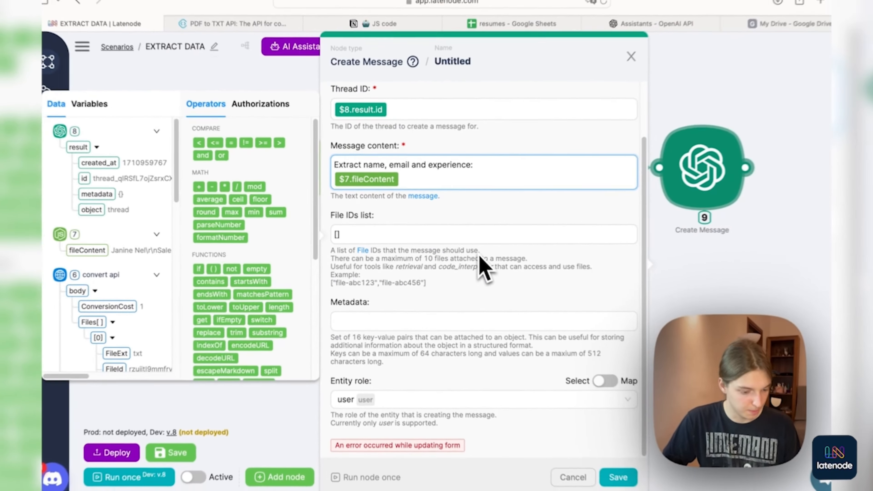
- Run the Create Message node once, getting a successful 3.14 kB result
{"action": "scroll", "coordinate": [476, 266], "scroll_direction": "up", "scroll_amount": 2}
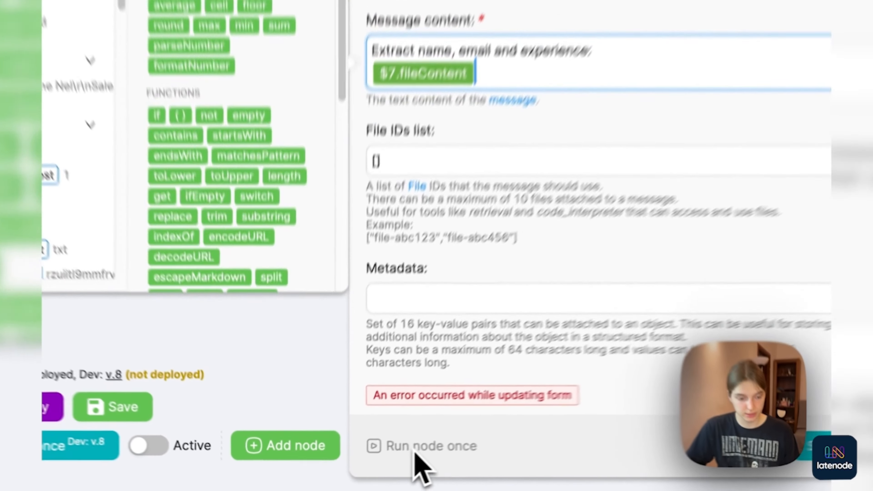
{"action": "left_click", "coordinate": [365, 464]}
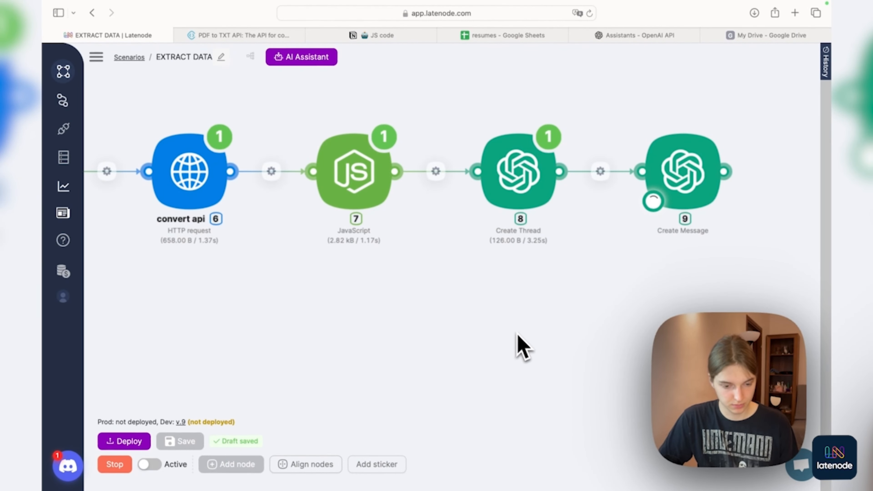
{"action": "left_click_drag", "start_coordinate": [555, 320], "coordinate": [345, 319]}
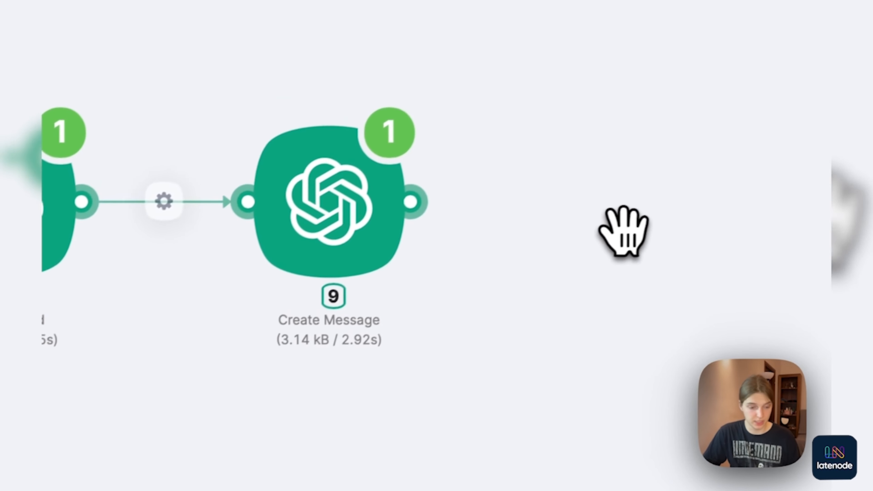
- Add a ChatGPT Create Run node after the Create Message node
{"action": "left_click", "coordinate": [402, 216]}
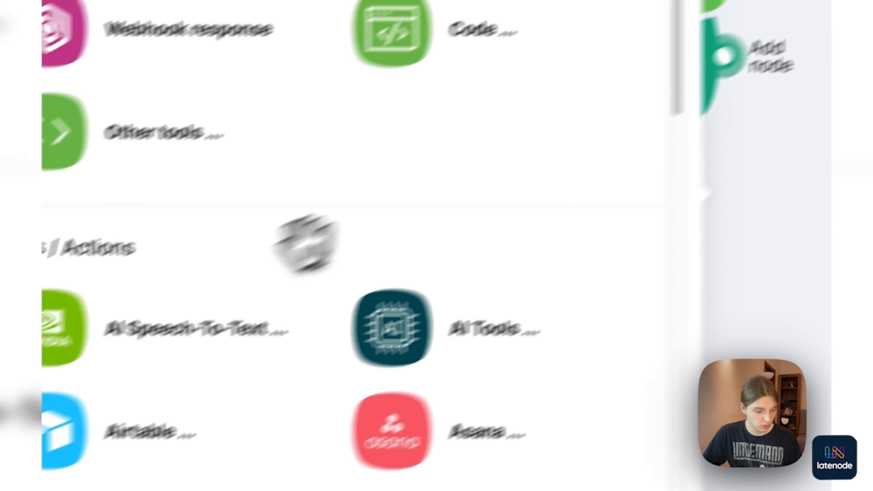
{"action": "scroll", "coordinate": [303, 251], "scroll_direction": "down", "scroll_amount": 5}
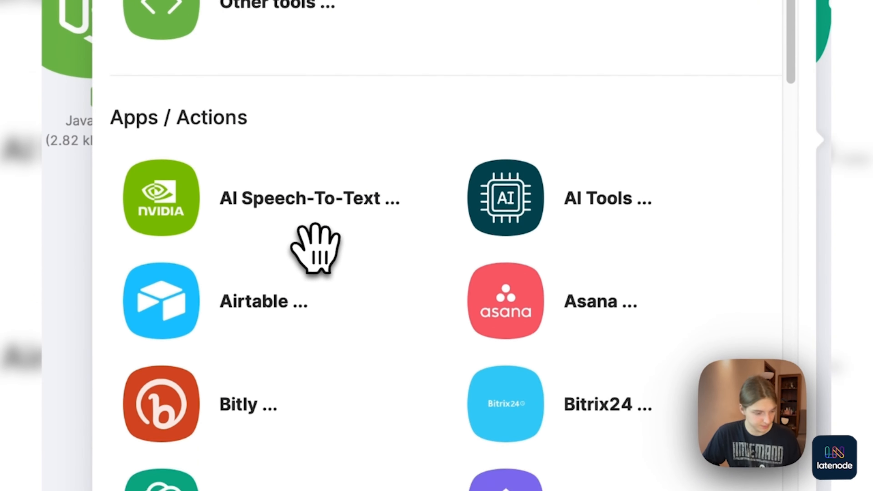
{"action": "left_click", "coordinate": [263, 379]}
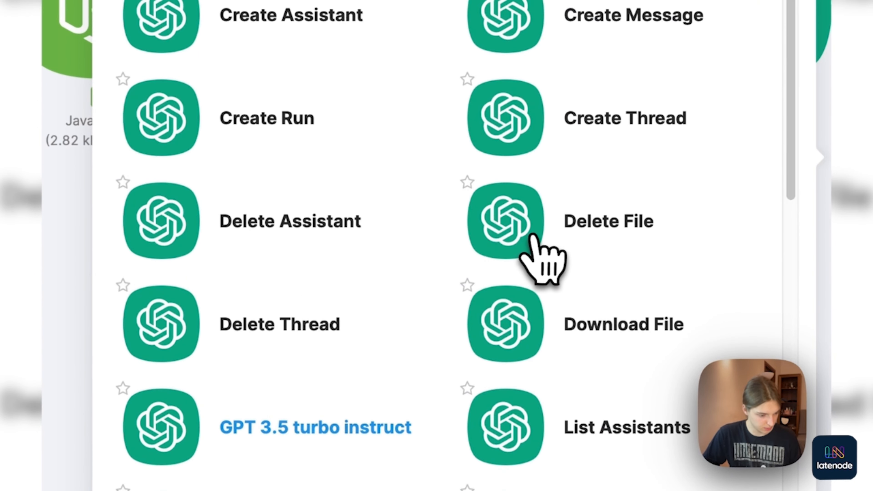
{"action": "left_click", "coordinate": [275, 128]}
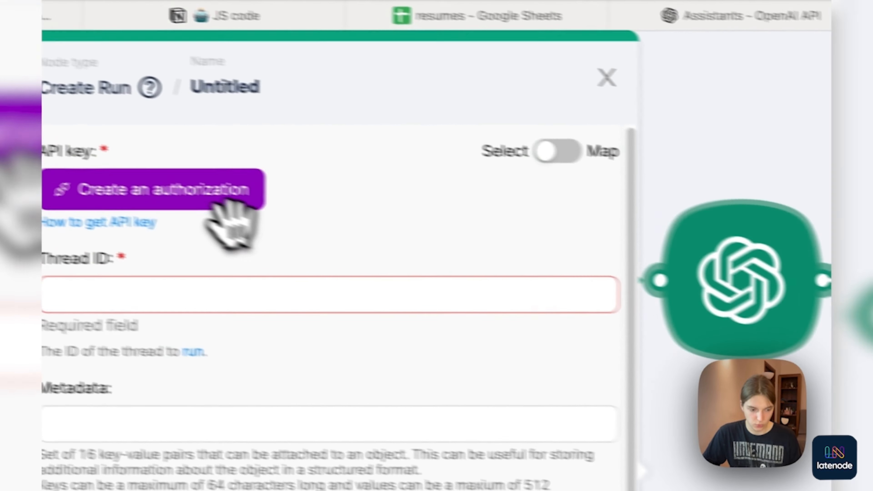
- Authorize with the OpenAI api_key and map $8.result.id into Thread ID
{"action": "left_click", "coordinate": [0, 158]}
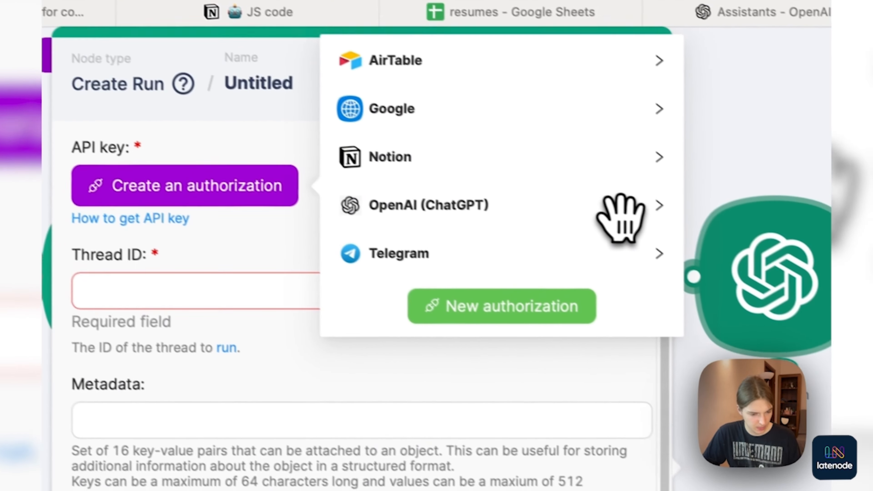
{"action": "left_click", "coordinate": [651, 228]}
{"action": "left_click", "coordinate": [670, 246]}
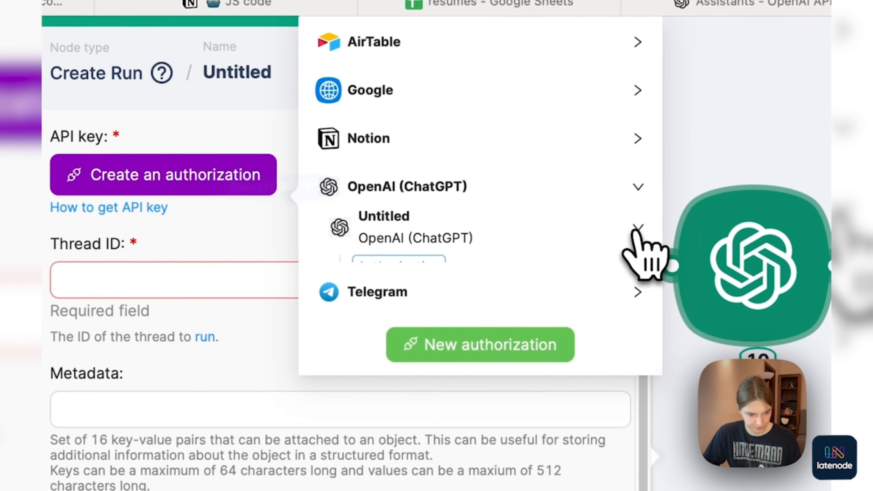
{"action": "left_click", "coordinate": [459, 267]}
{"action": "left_click", "coordinate": [414, 298]}
{"action": "left_click", "coordinate": [164, 284]}
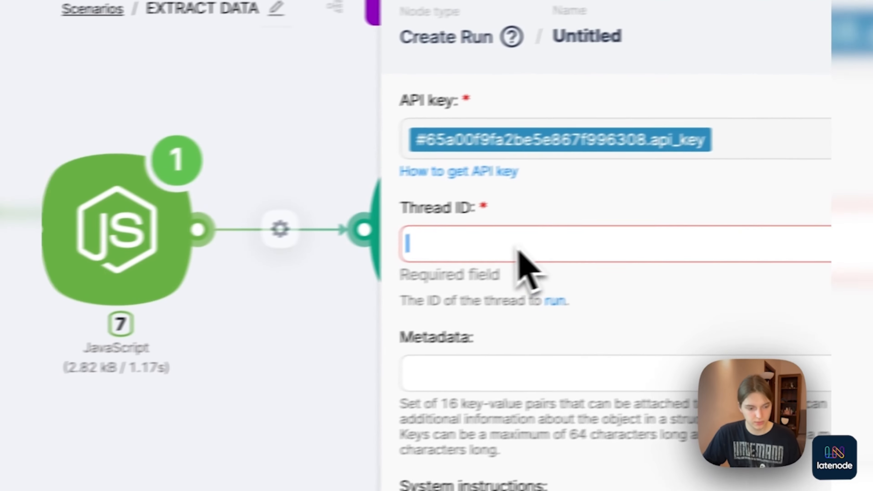
{"action": "scroll", "coordinate": [193, 284], "scroll_direction": "down", "scroll_amount": 10}
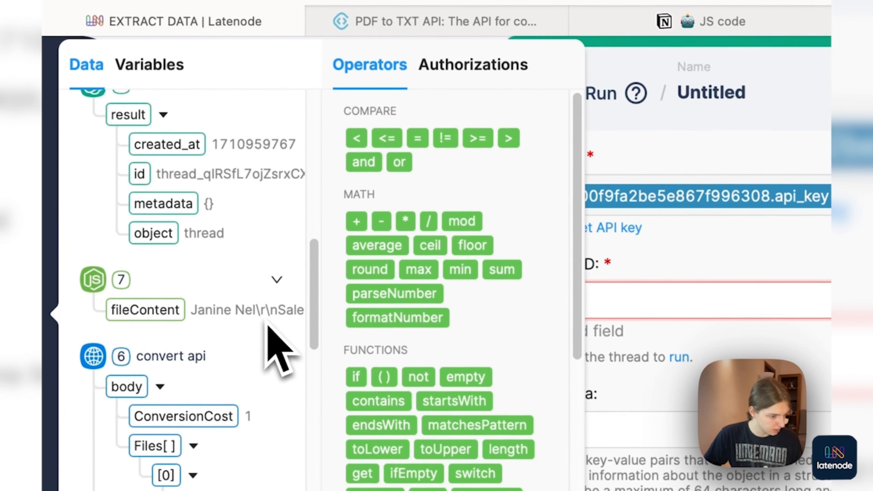
{"action": "left_click", "coordinate": [139, 178]}
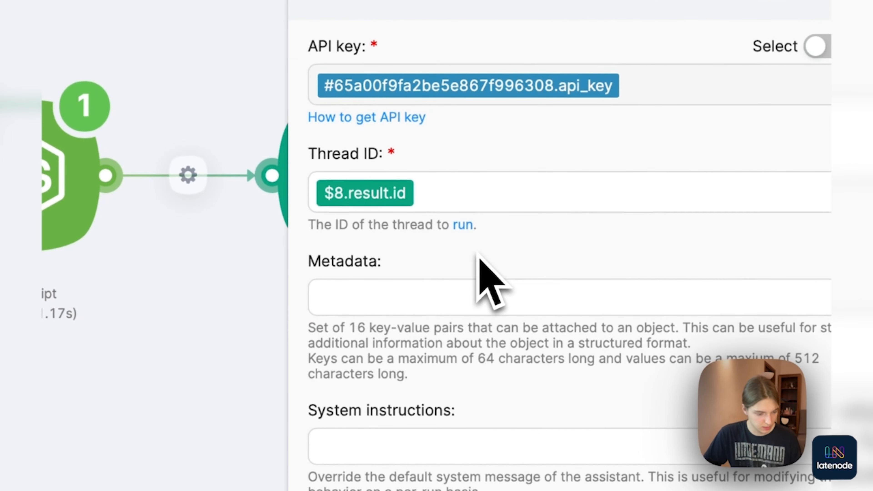
{"action": "scroll", "coordinate": [500, 266], "scroll_direction": "down", "scroll_amount": 2}
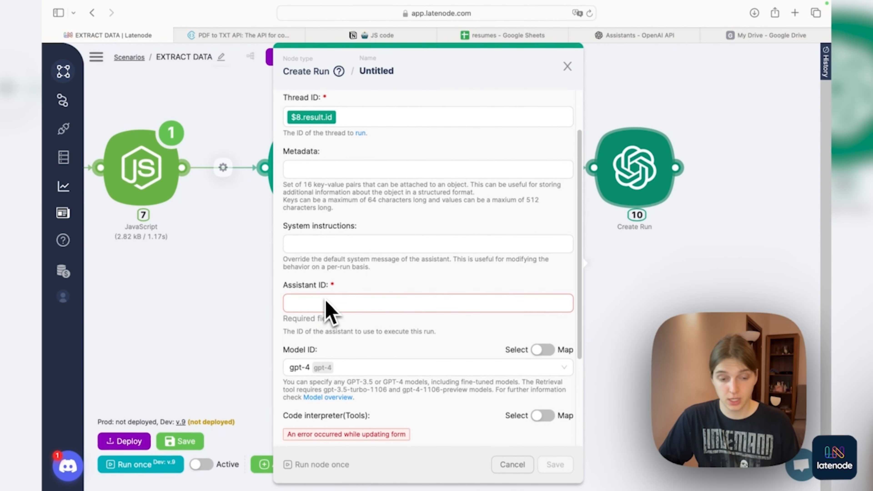
- Copy the BOT3000 assistant's ID from the OpenAI Assistants list
{"action": "left_click", "coordinate": [639, 39]}
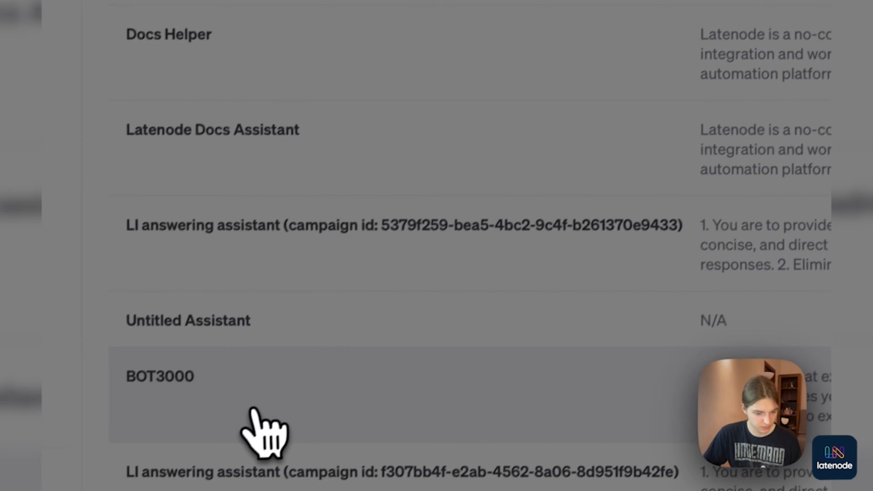
{"action": "left_click", "coordinate": [253, 409]}
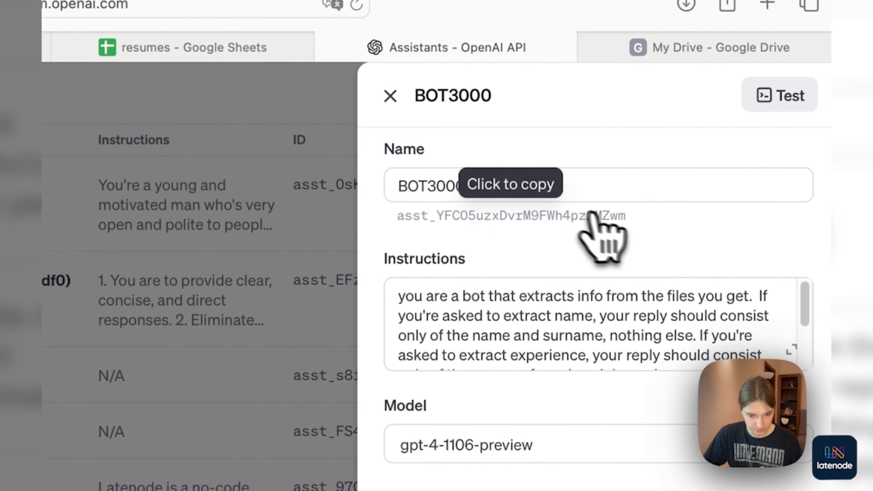
{"action": "left_click", "coordinate": [591, 216]}
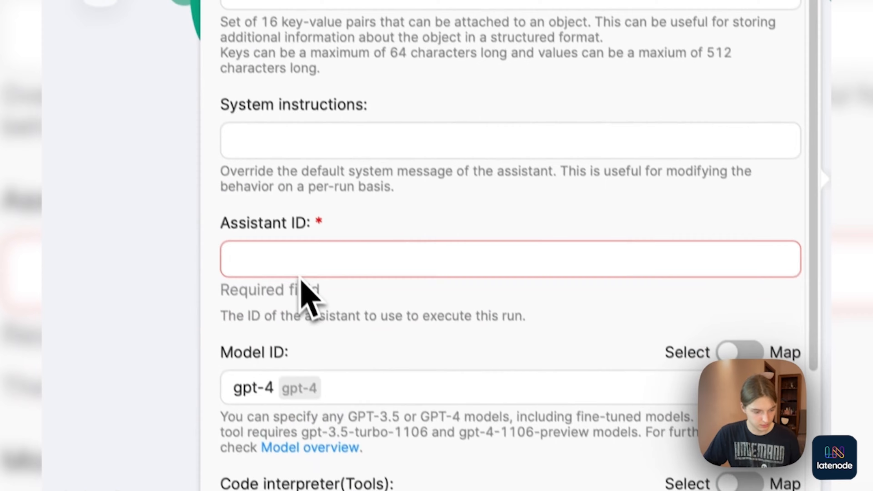
{"action": "left_click", "coordinate": [298, 266]}
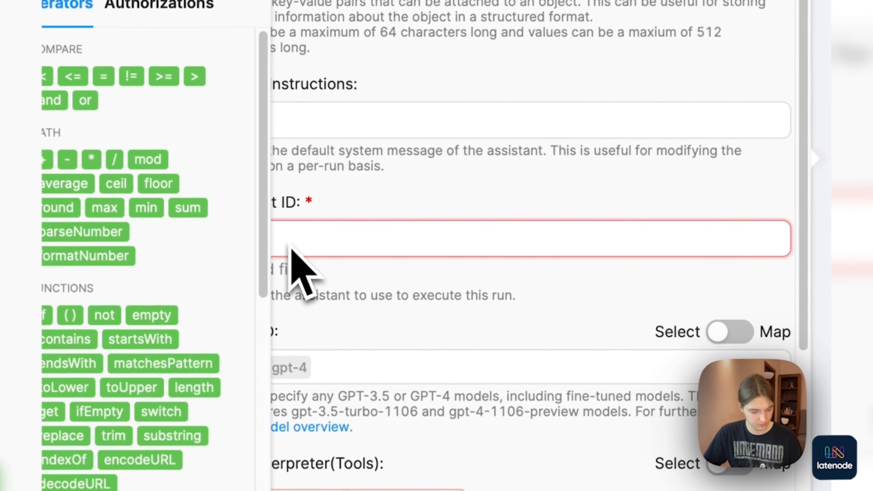
- Paste the BOT3000 assistant ID, choose model gpt-4-1106-preview and set Retrieval to true
{"action": "type", "text": "asst_YFCO5uzxDvrM9FWh4pz2MZwm"}
{"action": "left_click", "coordinate": [574, 226]}
{"action": "scroll", "coordinate": [575, 223], "scroll_direction": "down", "scroll_amount": 3}
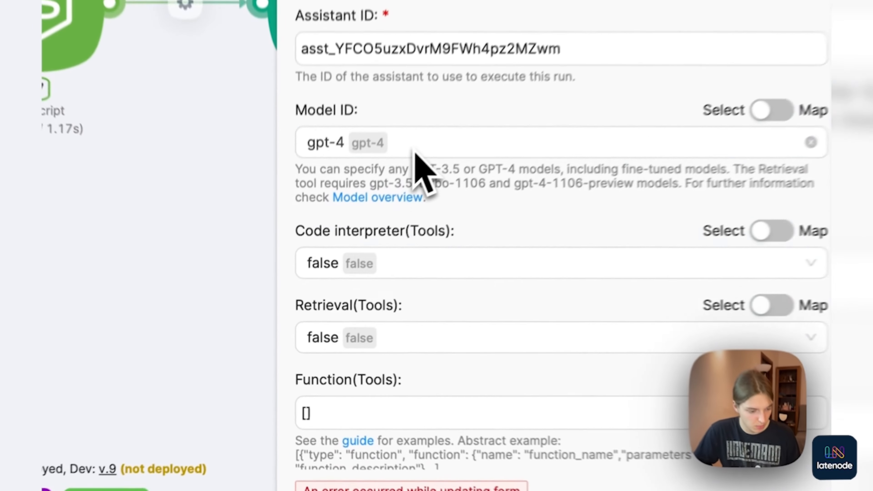
{"action": "left_click", "coordinate": [338, 246]}
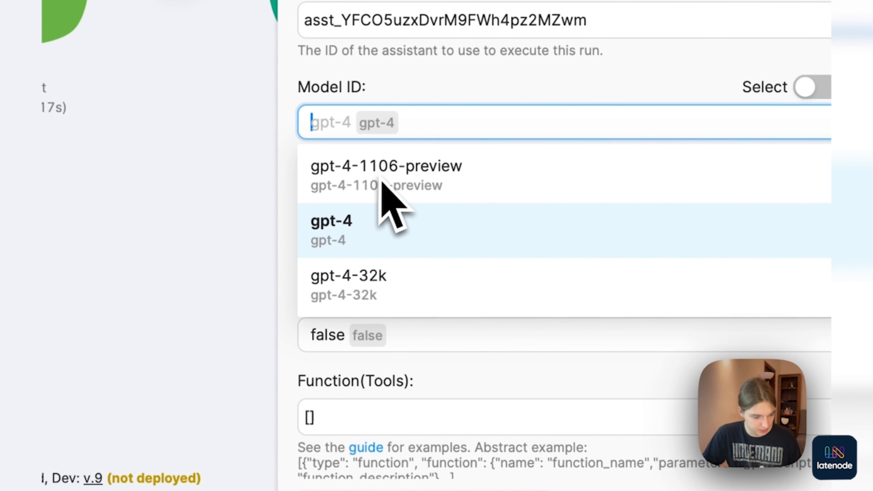
{"action": "left_click", "coordinate": [395, 182]}
{"action": "scroll", "coordinate": [446, 241], "scroll_direction": "down", "scroll_amount": 1}
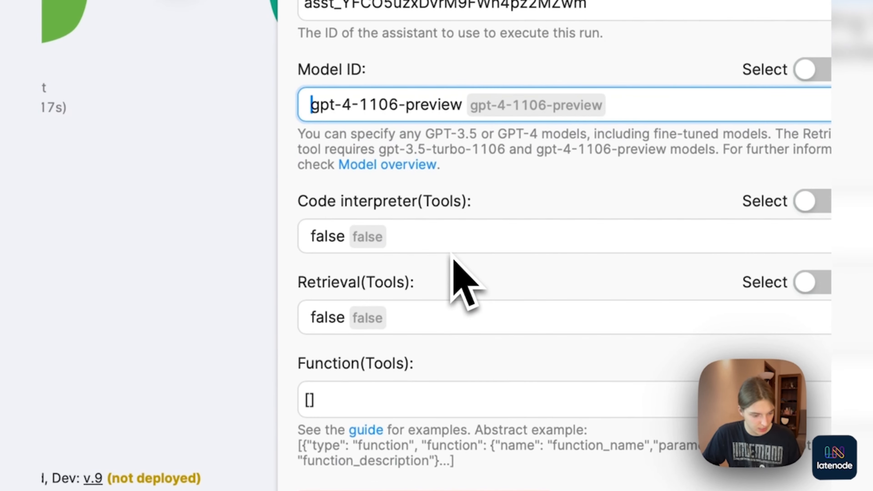
{"action": "left_click", "coordinate": [436, 326]}
{"action": "left_click", "coordinate": [384, 375]}
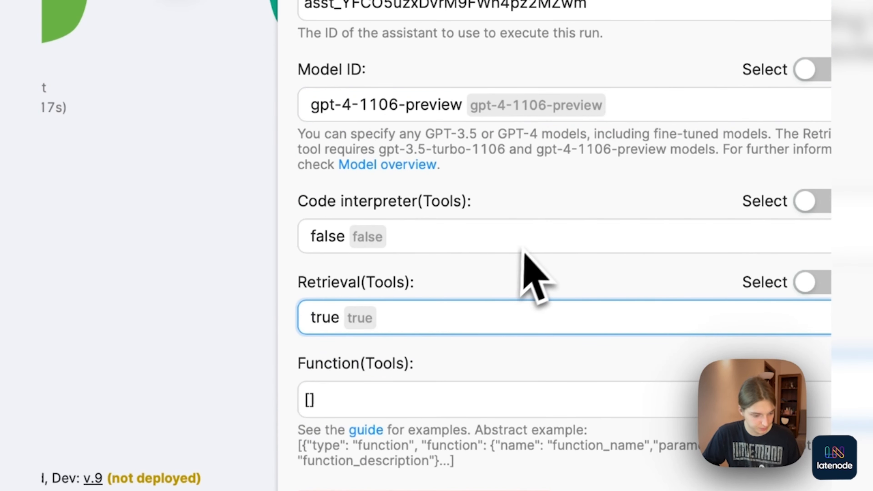
- Test-run the Create Run node once
{"action": "scroll", "coordinate": [526, 245], "scroll_direction": "up", "scroll_amount": 10}
{"action": "scroll", "coordinate": [530, 246], "scroll_direction": "down", "scroll_amount": 5}
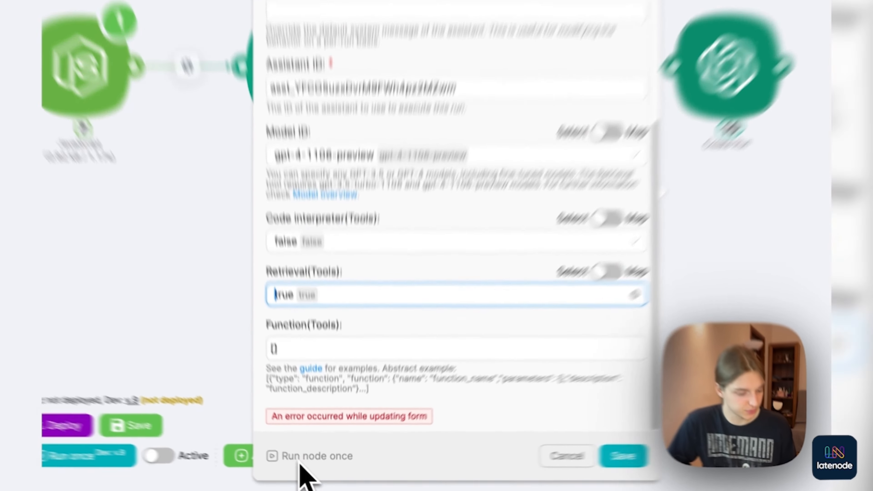
{"action": "left_click", "coordinate": [314, 466]}
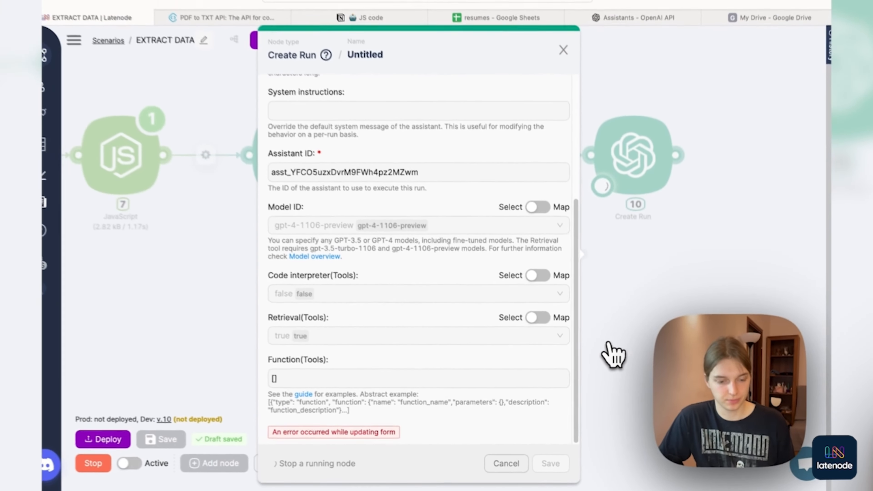
- Open node 10's run output and expand result > messages > data
{"action": "left_click", "coordinate": [614, 357]}
{"action": "left_click", "coordinate": [665, 130]}
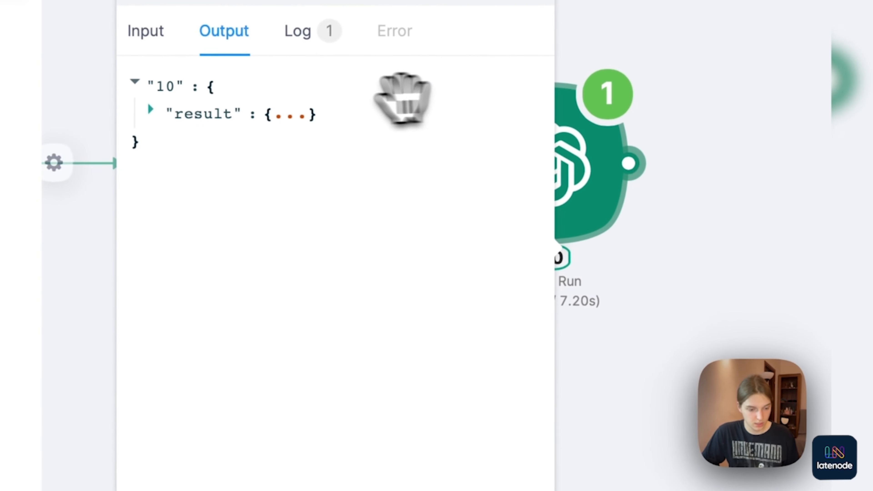
{"action": "left_click", "coordinate": [506, 142]}
{"action": "left_click", "coordinate": [320, 141]}
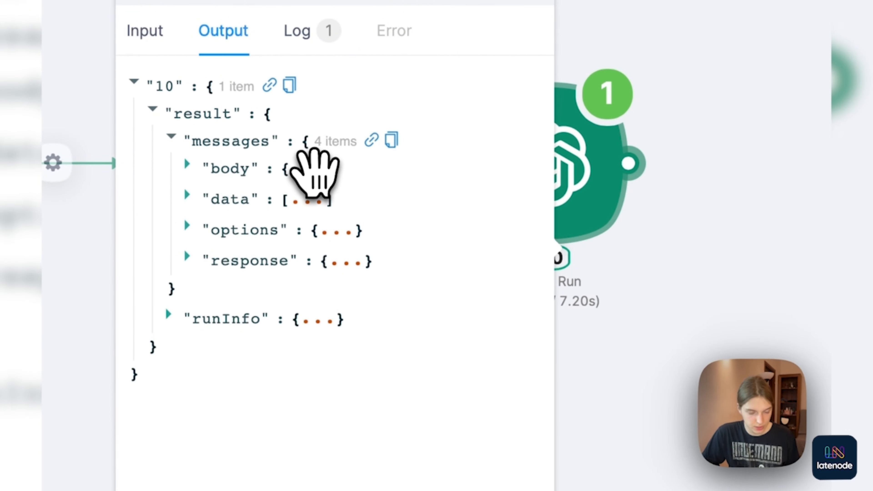
{"action": "left_click", "coordinate": [313, 169]}
{"action": "left_click", "coordinate": [335, 198]}
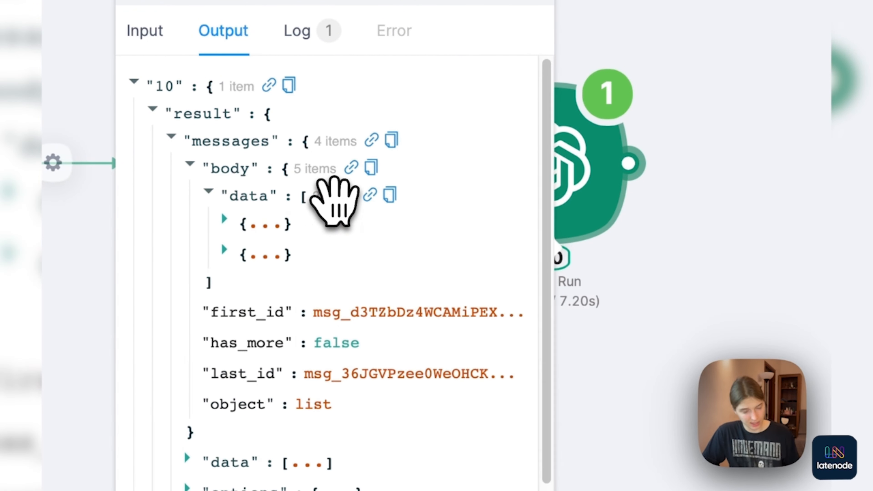
- Expand the first message's content > text and scroll to read the reply's value
{"action": "left_click", "coordinate": [255, 222]}
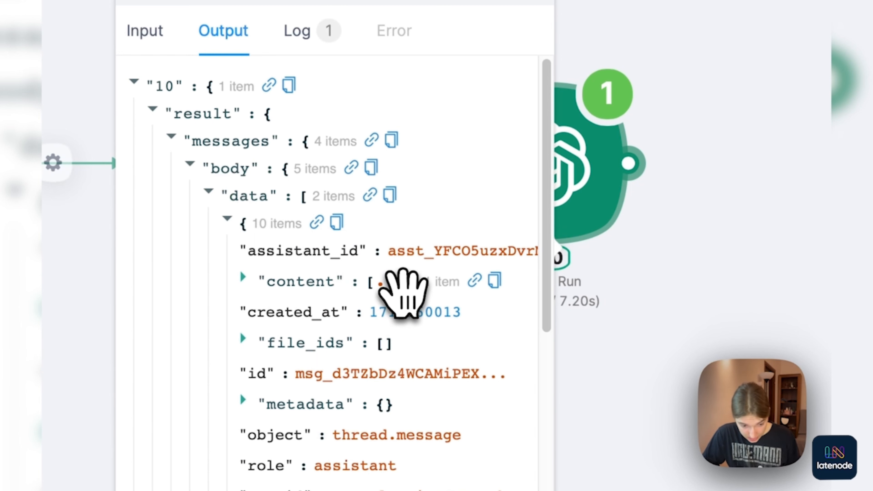
{"action": "left_click", "coordinate": [402, 281]}
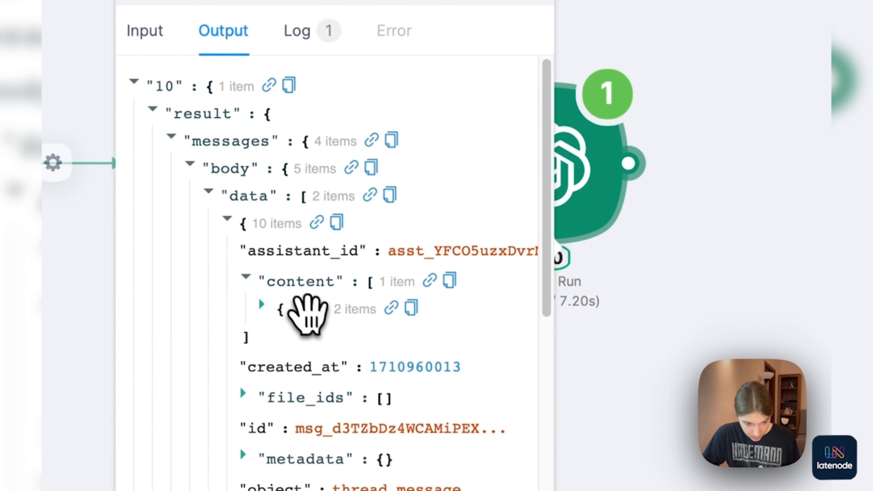
{"action": "left_click", "coordinate": [301, 308]}
{"action": "left_click", "coordinate": [414, 335]}
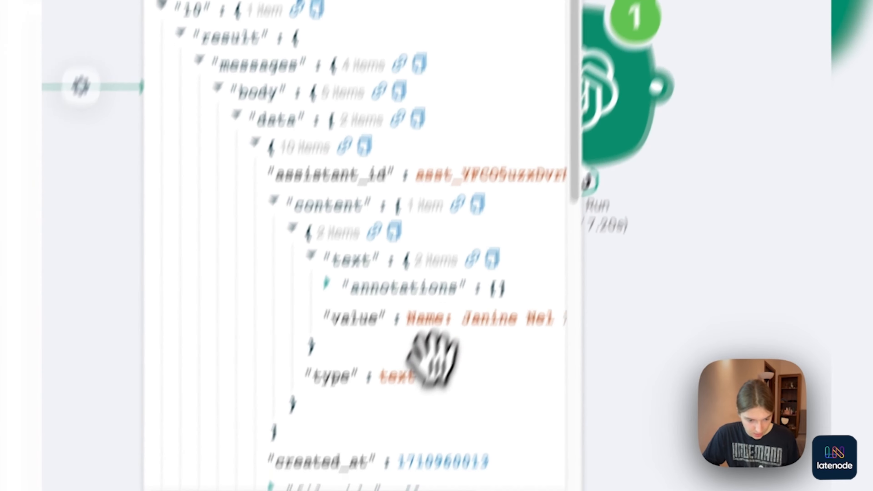
{"action": "left_click_drag", "start_coordinate": [321, 395], "coordinate": [419, 371]}
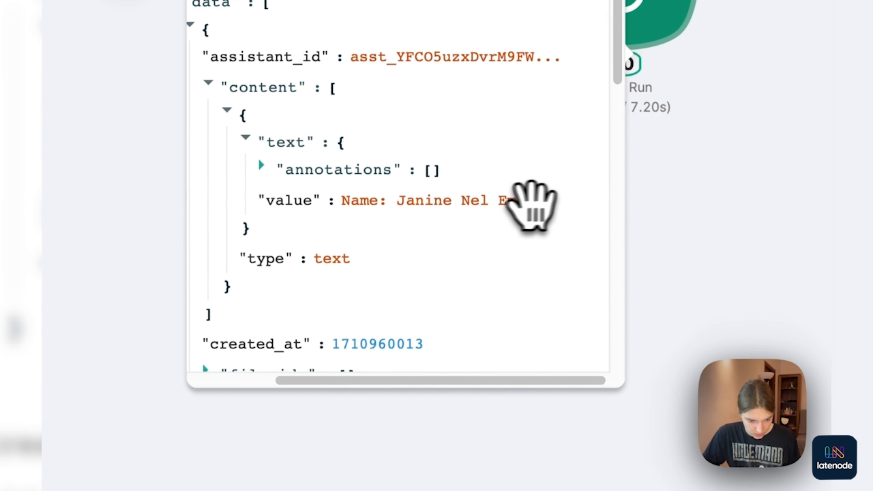
{"action": "mouse_move", "coordinate": [535, 206]}
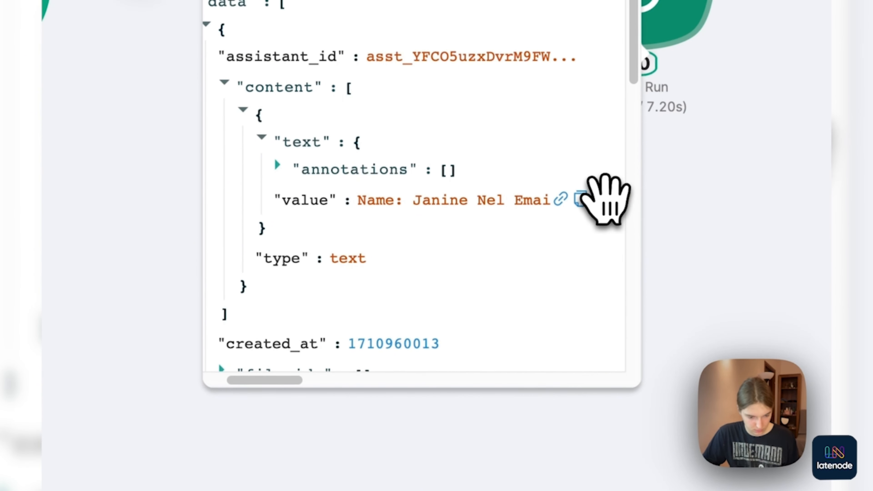
{"action": "left_click_drag", "start_coordinate": [249, 380], "coordinate": [330, 380]}
{"action": "left_click_drag", "start_coordinate": [379, 395], "coordinate": [337, 394]}
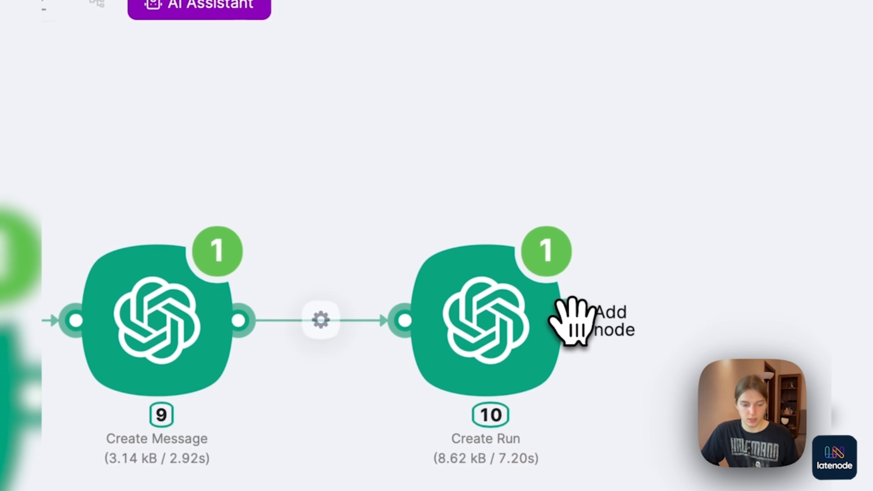
- Add a Code > JavaScript node after Create Run and open its editor
{"action": "left_click", "coordinate": [568, 320]}
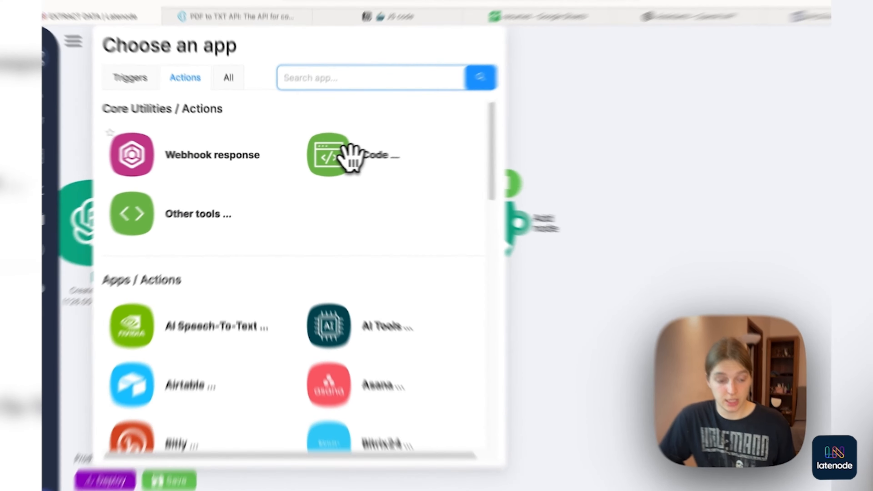
{"action": "left_click", "coordinate": [338, 158]}
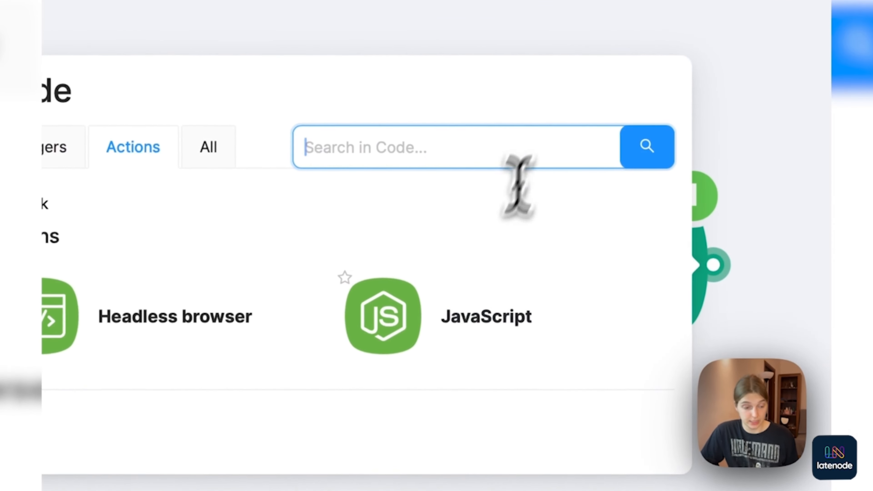
{"action": "left_click", "coordinate": [410, 335]}
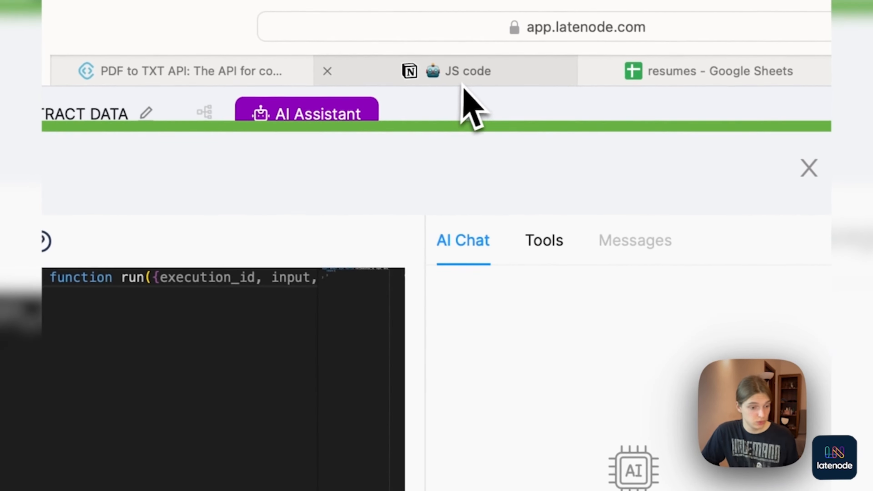
- Copy the '#3 Create JSONs from plaintext' snippet from Notion and return to Latenode
{"action": "left_click", "coordinate": [460, 86]}
{"action": "scroll", "coordinate": [549, 344], "scroll_direction": "up", "scroll_amount": 2}
{"action": "scroll", "coordinate": [563, 433], "scroll_direction": "up", "scroll_amount": 10}
{"action": "scroll", "coordinate": [564, 433], "scroll_direction": "down", "scroll_amount": 20}
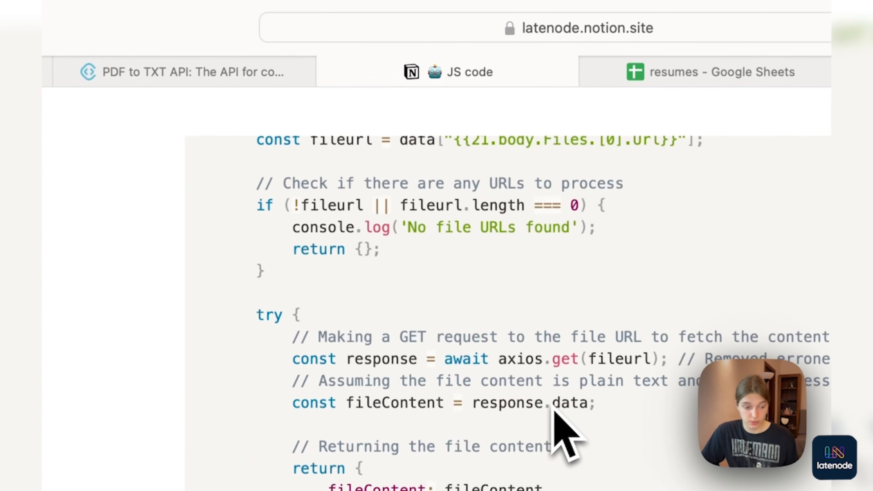
{"action": "scroll", "coordinate": [564, 433], "scroll_direction": "up", "scroll_amount": 2}
{"action": "scroll", "coordinate": [564, 433], "scroll_direction": "up", "scroll_amount": 3}
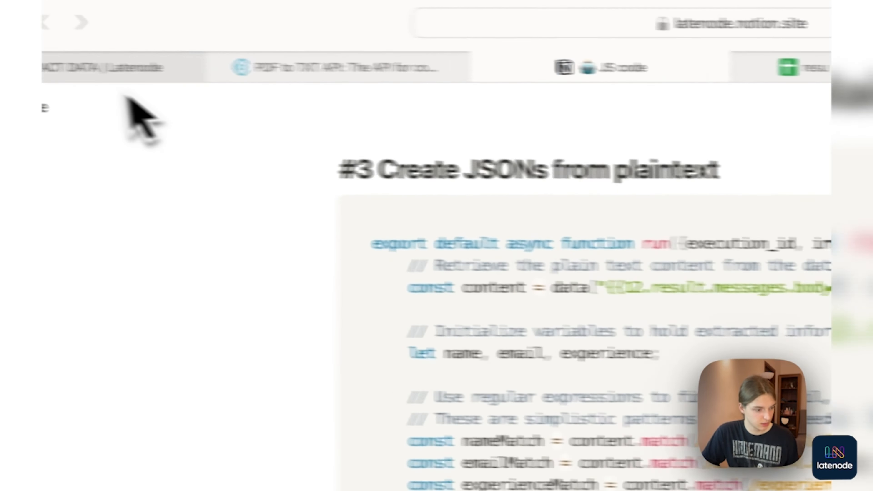
{"action": "left_click", "coordinate": [129, 70]}
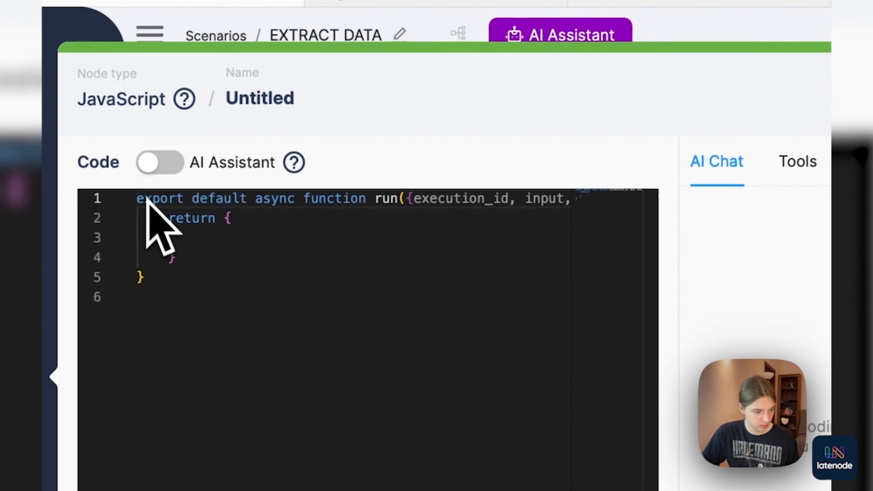
- Replace the JavaScript node's template with the pasted parsing script and save it
{"action": "left_click", "coordinate": [146, 199]}
{"action": "key", "text": "super+a"}
{"action": "key", "text": "BackSpace"}
{"action": "key", "text": "BackSpace"}
{"action": "key", "text": "BackSpace"}
{"action": "key", "text": "BackSpace"}
{"action": "key", "text": "BackSpace"}
{"action": "key", "text": "BackSpace"}
{"action": "key", "text": "BackSpace"}
{"action": "key", "text": "BackSpace"}
{"action": "key", "text": "BackSpace"}
{"action": "key", "text": "BackSpace"}
{"action": "key", "text": "BackSpace"}
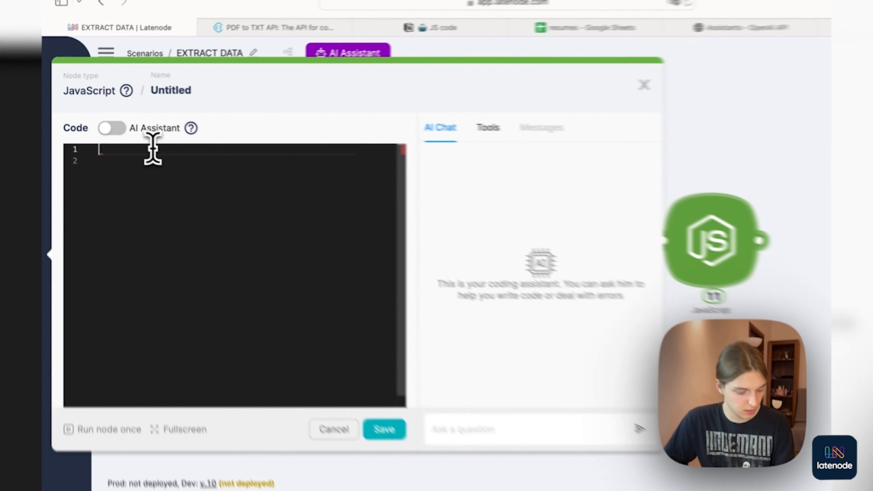
{"action": "key", "text": "super+v"}
{"action": "scroll", "coordinate": [230, 239], "scroll_direction": "down", "scroll_amount": 10}
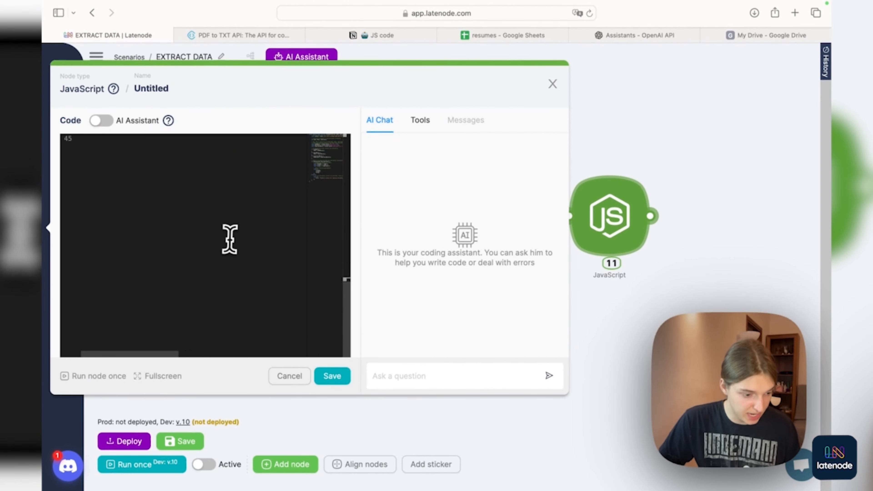
{"action": "scroll", "coordinate": [230, 239], "scroll_direction": "up", "scroll_amount": 10}
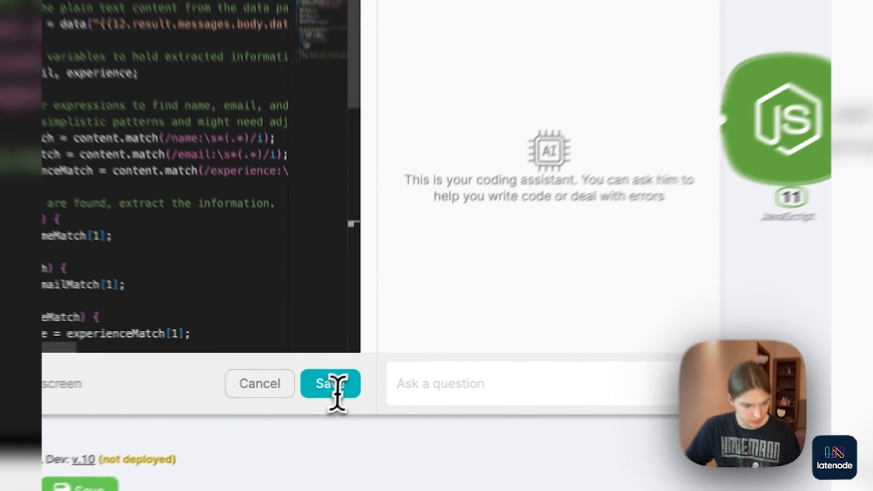
{"action": "left_click", "coordinate": [332, 376]}
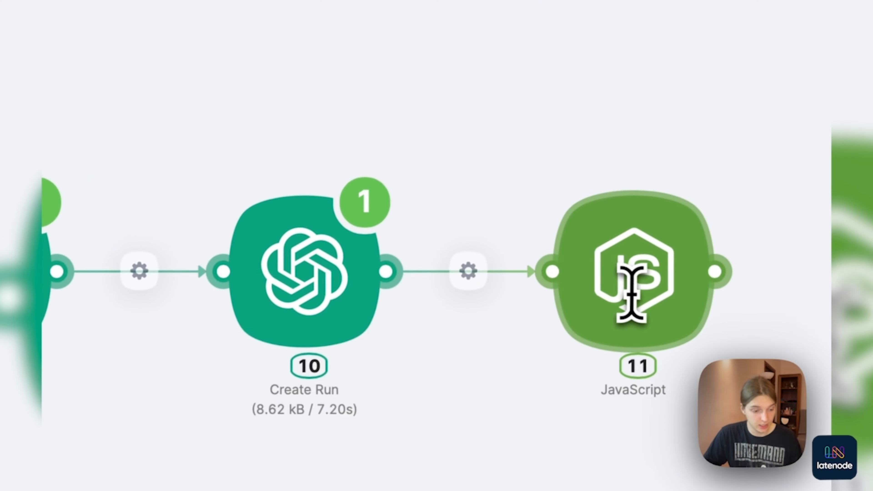
- Change the line 3 data reference to read from node 10
{"action": "left_click", "coordinate": [749, 193]}
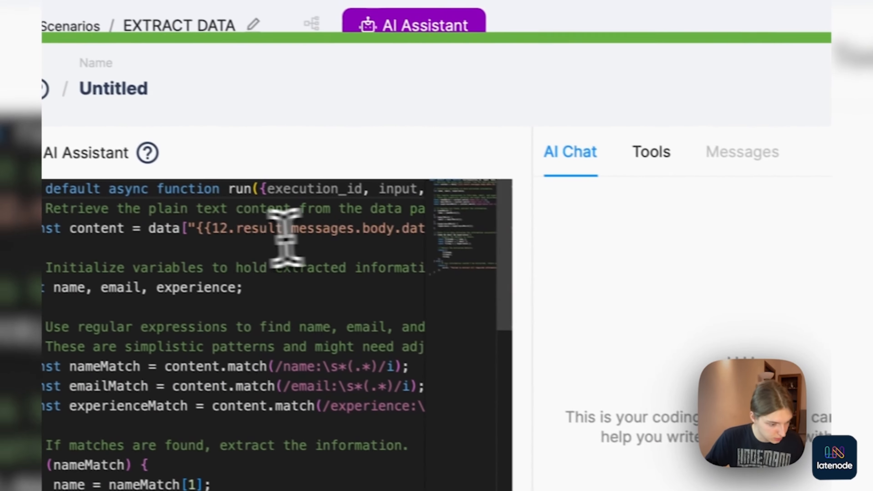
{"action": "left_click", "coordinate": [228, 230]}
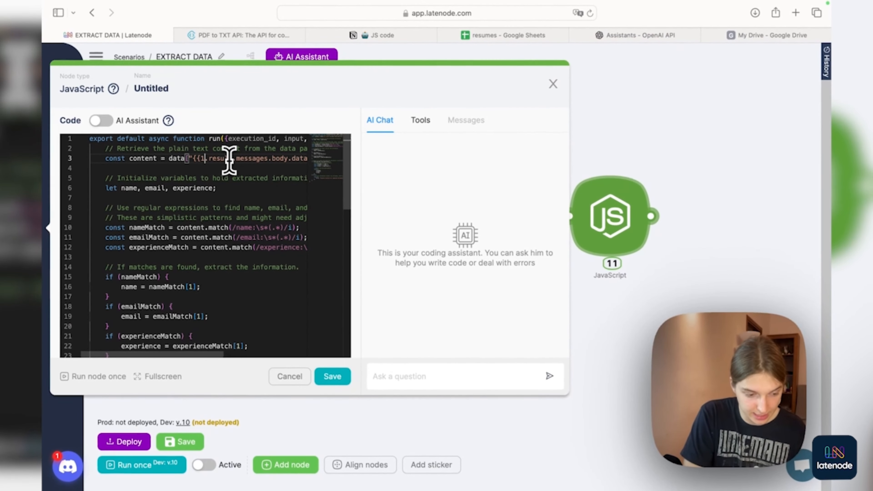
{"action": "type", "text": "0"}
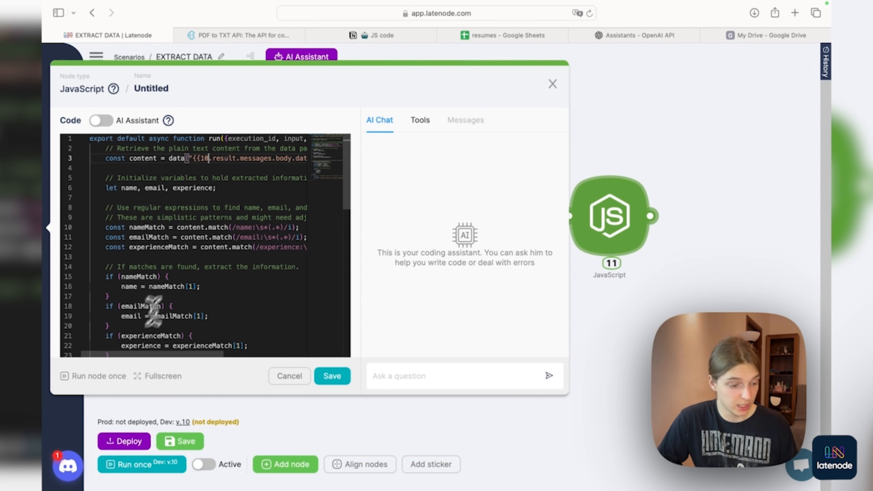
{"action": "scroll", "coordinate": [154, 311], "scroll_direction": "down", "scroll_amount": 5}
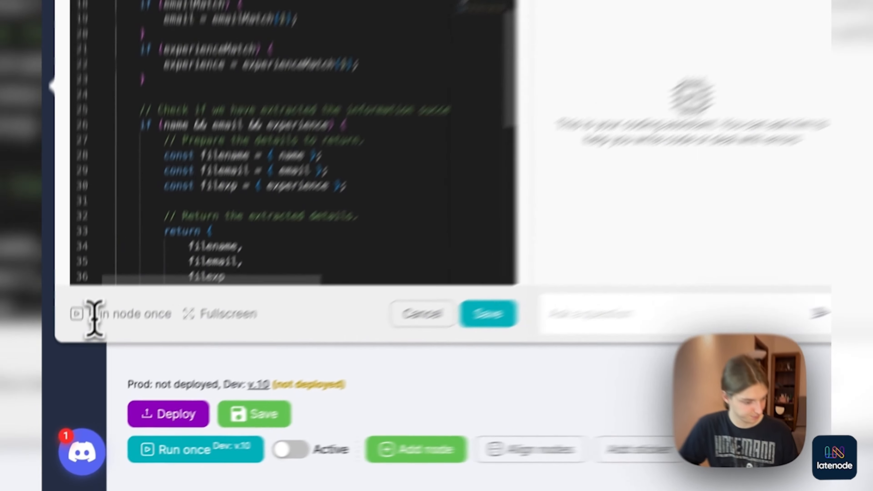
- Test-run the JavaScript node and check its filename and filemail outputs
{"action": "left_click", "coordinate": [96, 375]}
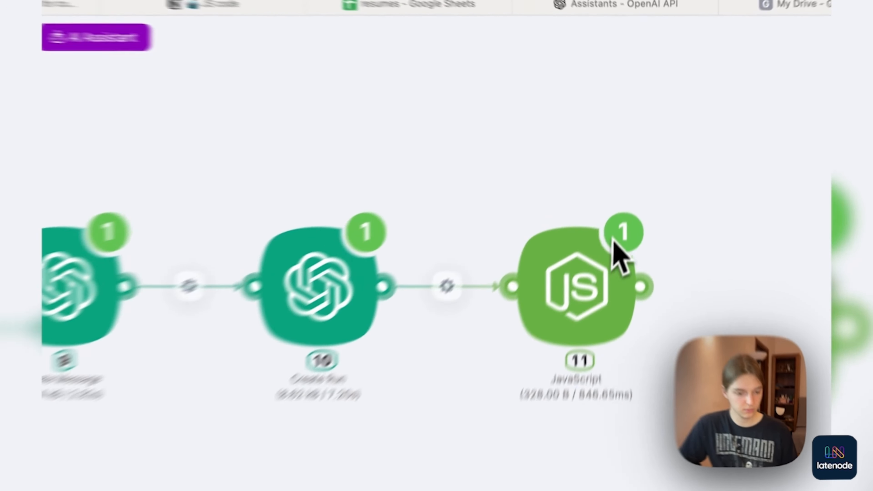
{"action": "left_click", "coordinate": [635, 182]}
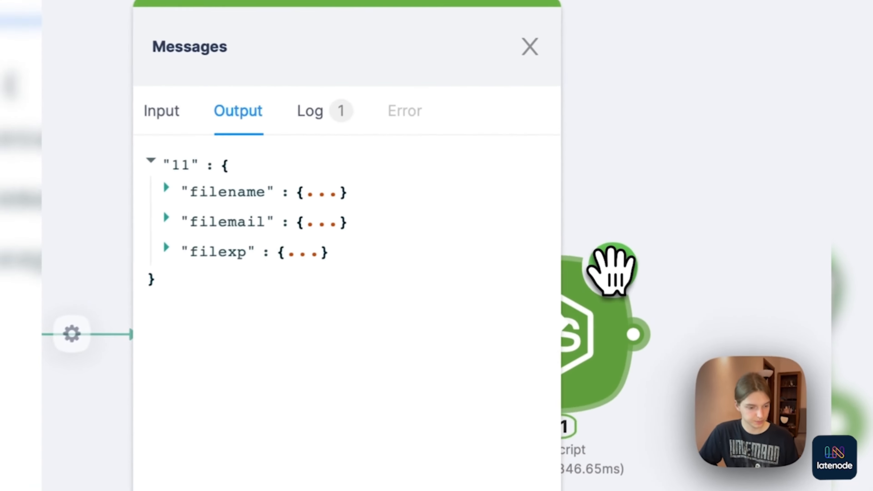
{"action": "left_click", "coordinate": [299, 194]}
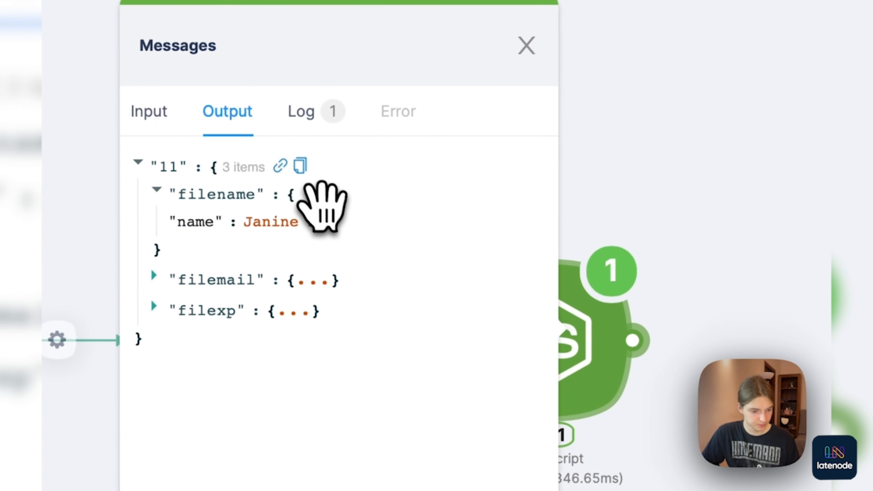
{"action": "left_click", "coordinate": [305, 281]}
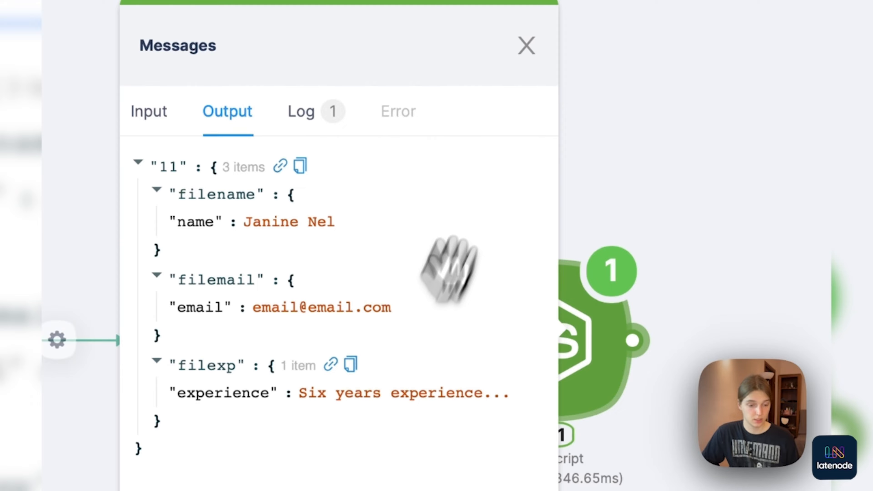
{"action": "left_click", "coordinate": [526, 45]}
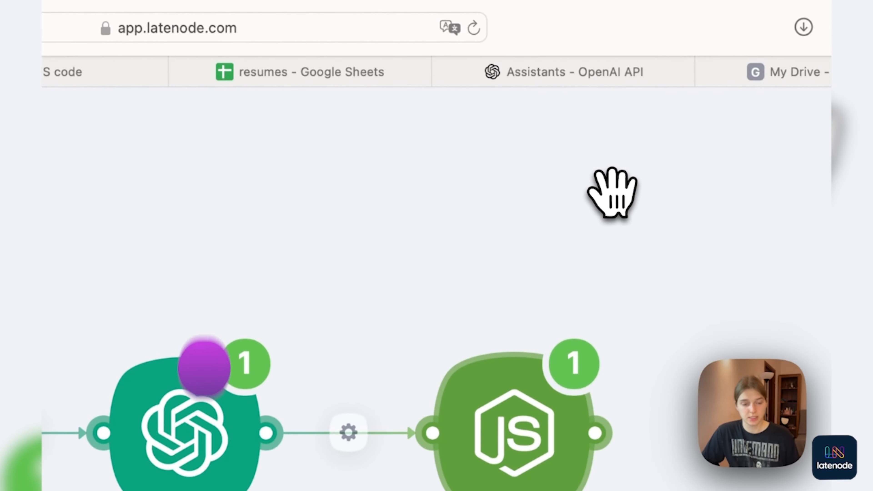
{"action": "left_click", "coordinate": [328, 74]}
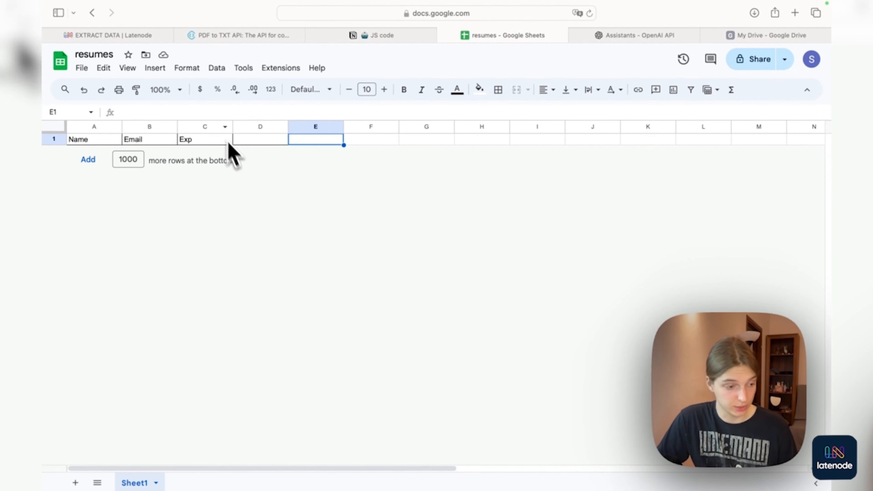
{"action": "left_click", "coordinate": [129, 37]}
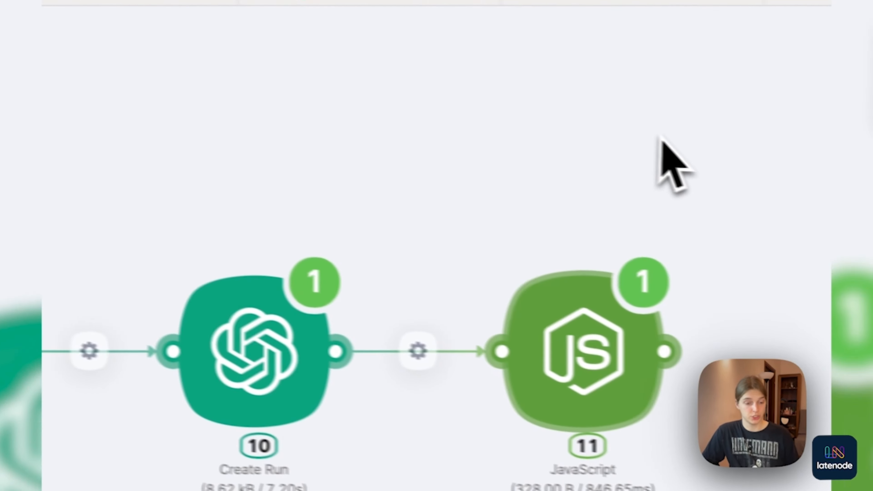
- Add a Google Sheets Add Single Row node after the JavaScript node
{"action": "left_click_drag", "start_coordinate": [659, 138], "coordinate": [304, 117]}
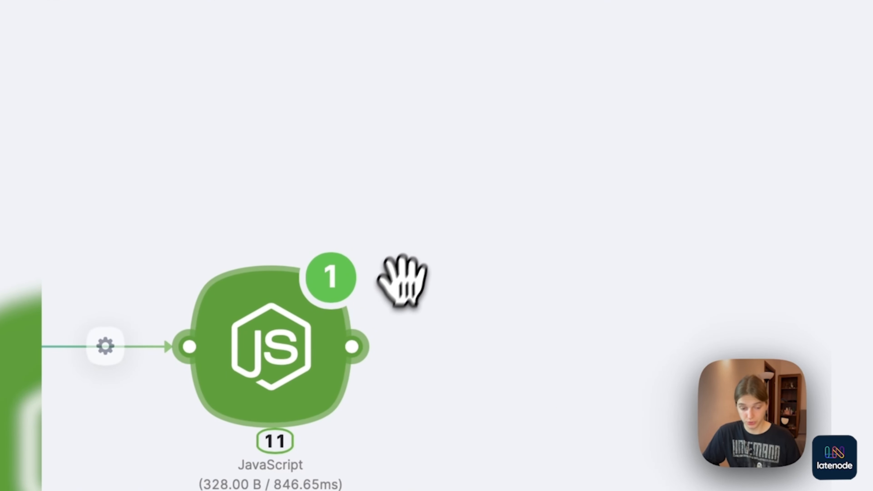
{"action": "left_click", "coordinate": [358, 347]}
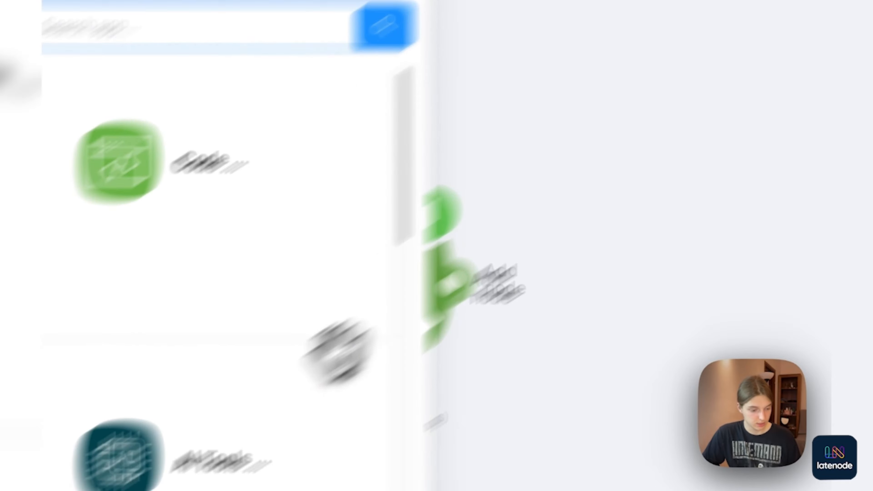
{"action": "scroll", "coordinate": [414, 261], "scroll_direction": "down", "scroll_amount": 10}
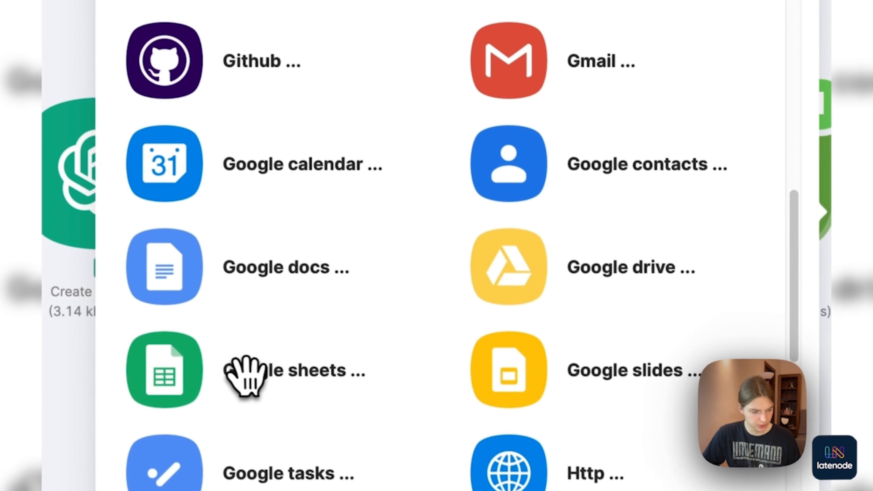
{"action": "left_click", "coordinate": [183, 270]}
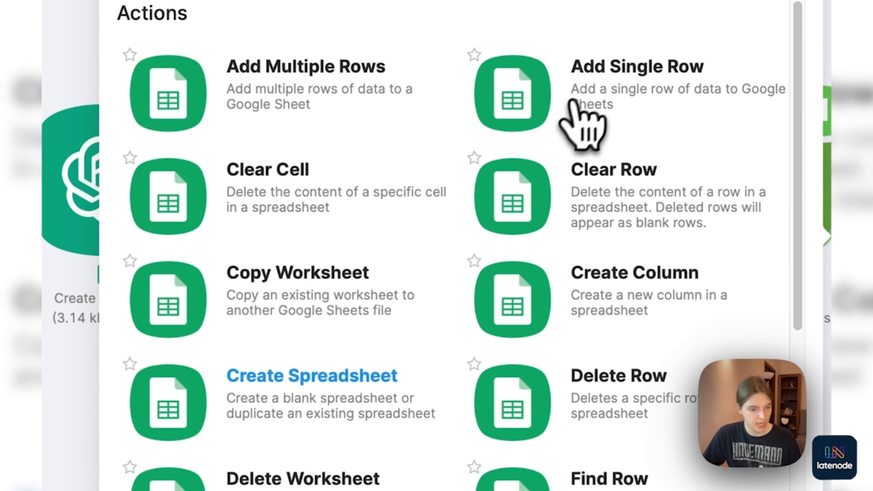
{"action": "left_click", "coordinate": [629, 93]}
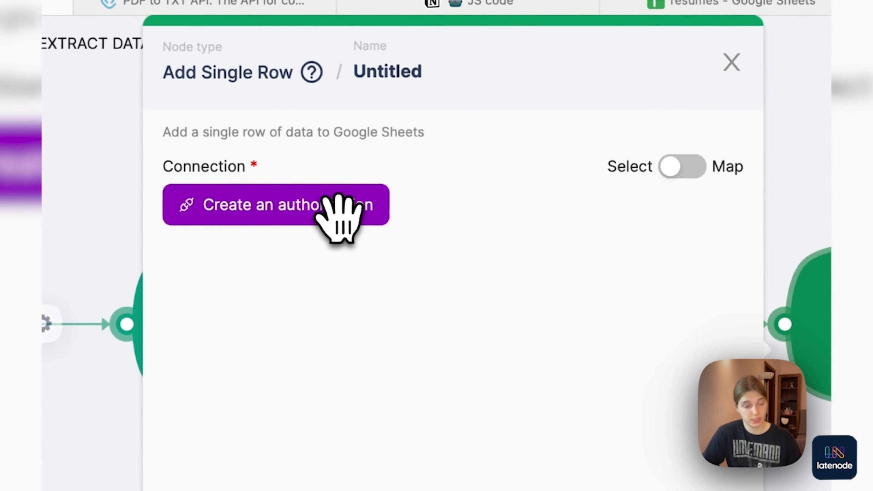
- Use the existing Google connection targeting My Drive > resumes > Sheet1, with headers set to Yes
{"action": "left_click", "coordinate": [339, 217]}
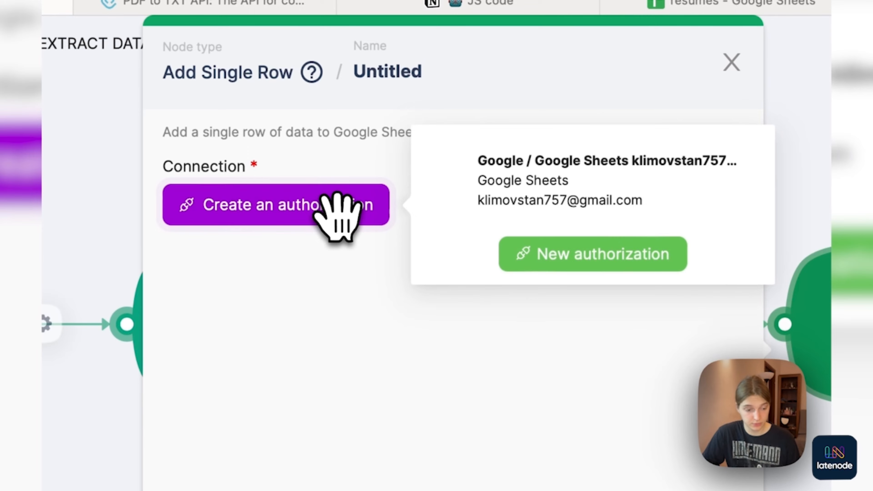
{"action": "left_click", "coordinate": [550, 203]}
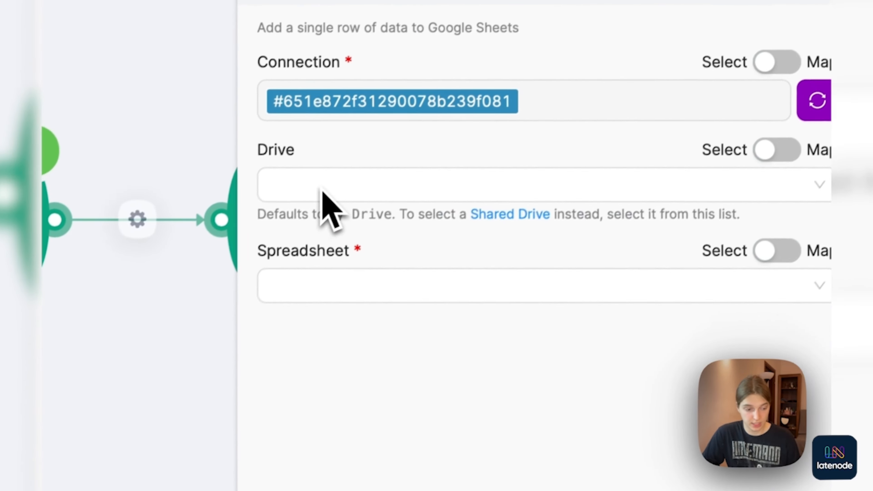
{"action": "left_click", "coordinate": [224, 296]}
{"action": "left_click", "coordinate": [336, 232]}
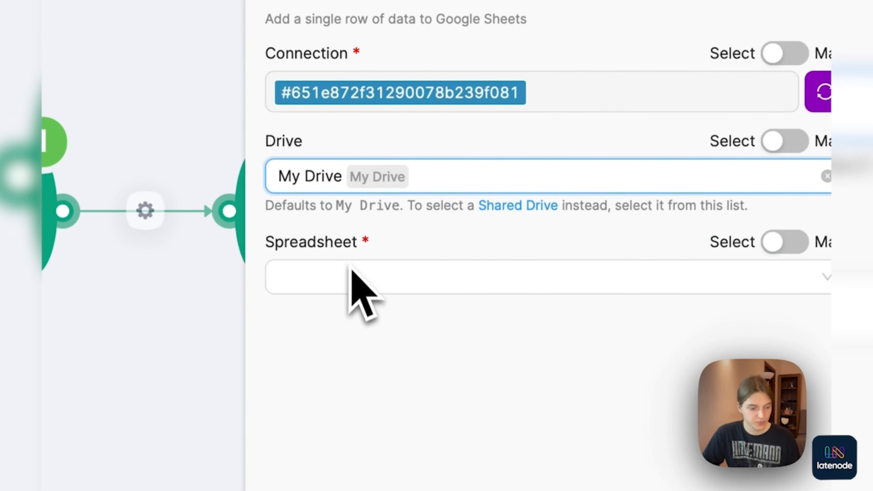
{"action": "left_click", "coordinate": [341, 284]}
{"action": "left_click", "coordinate": [383, 82]}
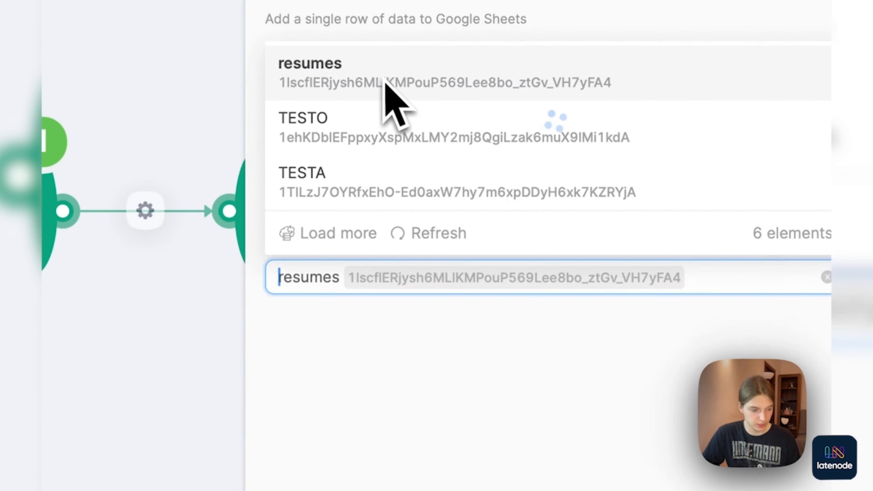
{"action": "left_click", "coordinate": [355, 357]}
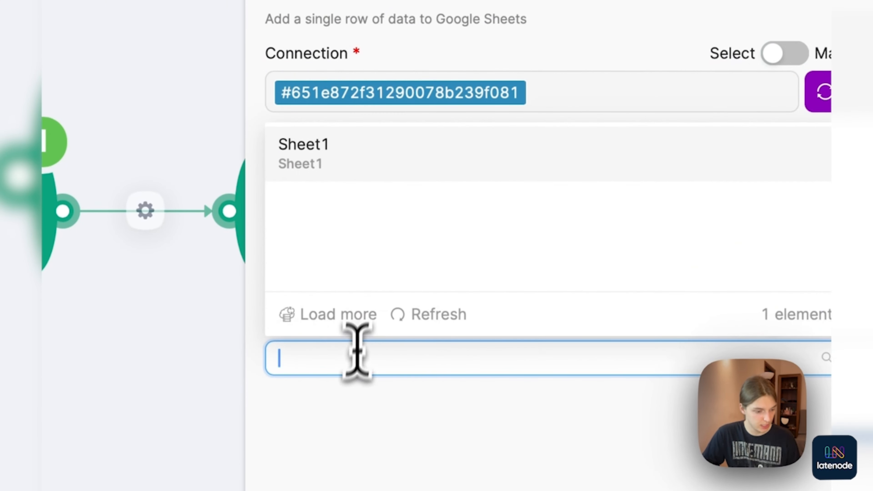
{"action": "left_click", "coordinate": [366, 168]}
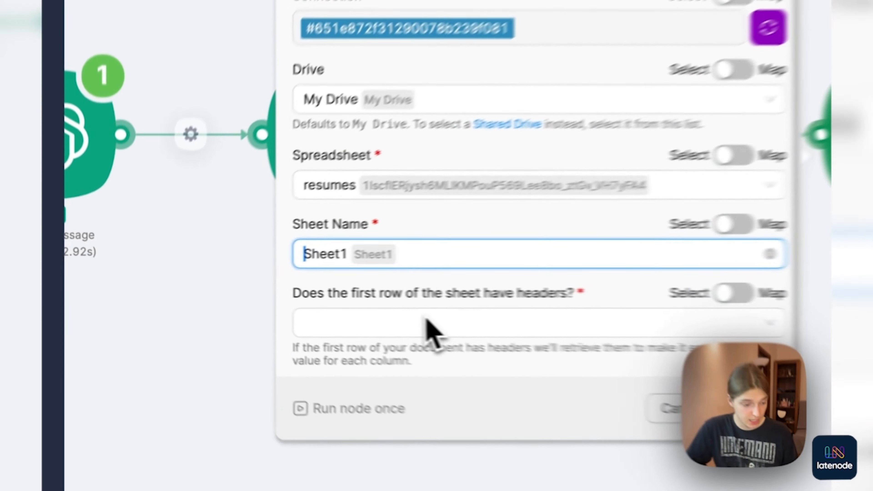
{"action": "left_click", "coordinate": [343, 308]}
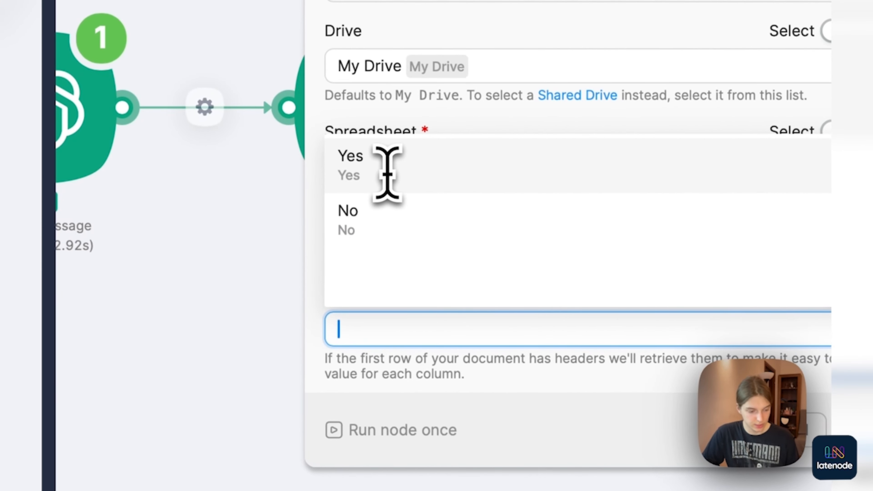
{"action": "left_click", "coordinate": [385, 169]}
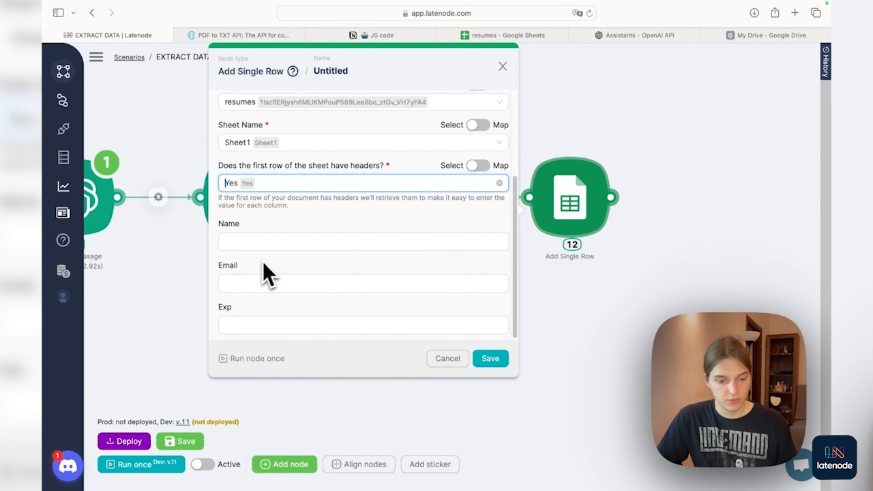
- Map $11 filename.name, filemail.email and filexp.experience into Name, Email and Exp, then test-run
{"action": "left_click", "coordinate": [246, 244]}
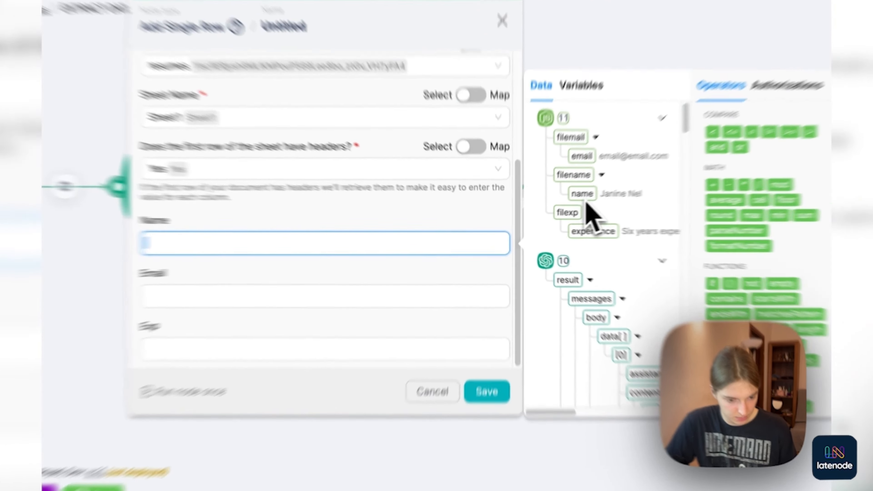
{"action": "left_click", "coordinate": [571, 204]}
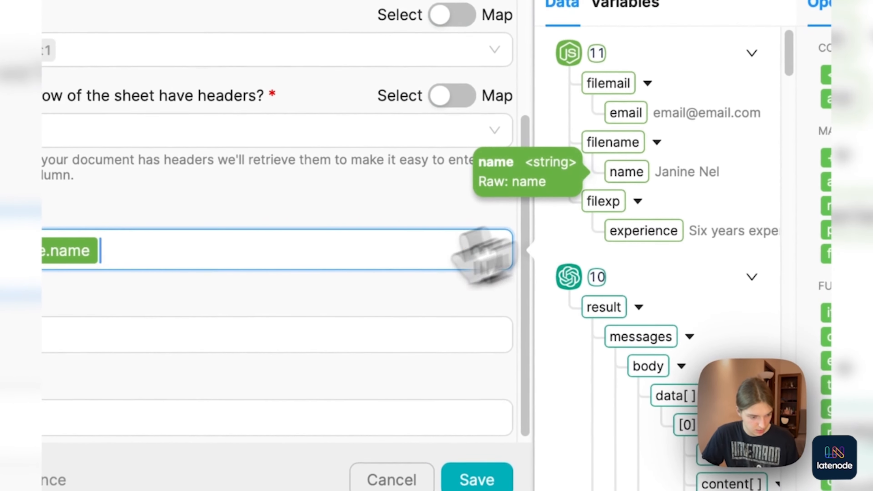
{"action": "left_click", "coordinate": [251, 344]}
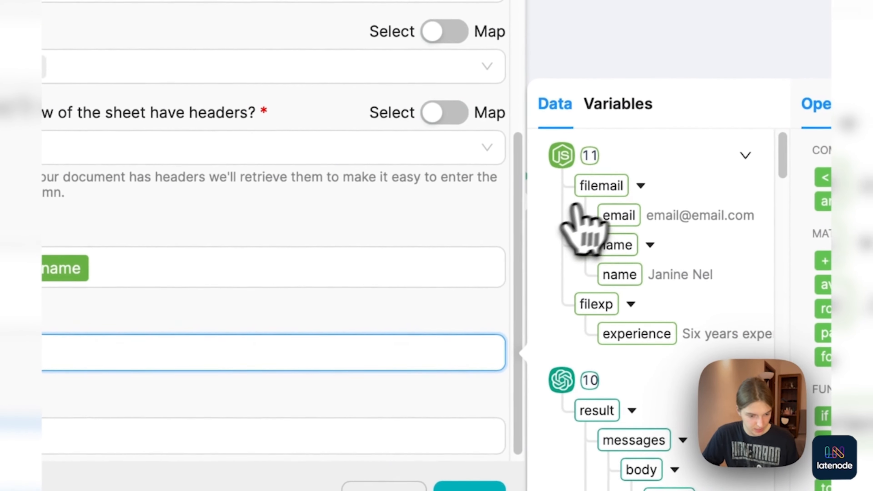
{"action": "left_click", "coordinate": [619, 216]}
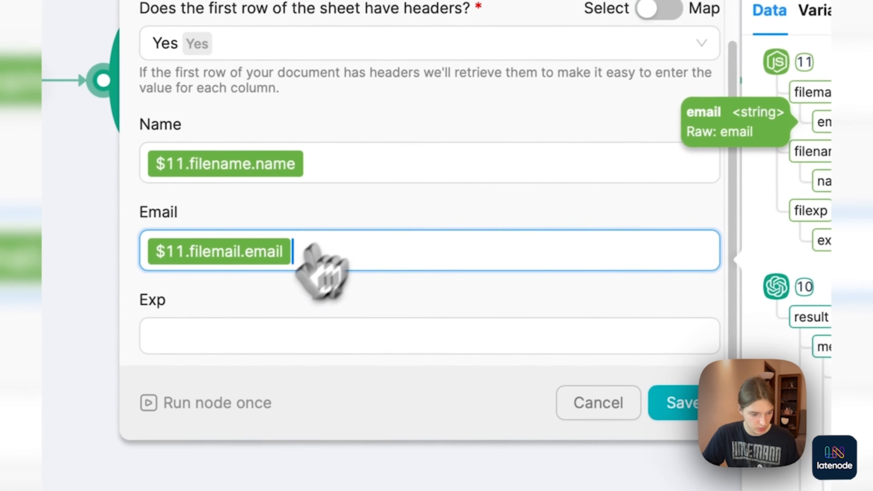
{"action": "left_click", "coordinate": [35, 436]}
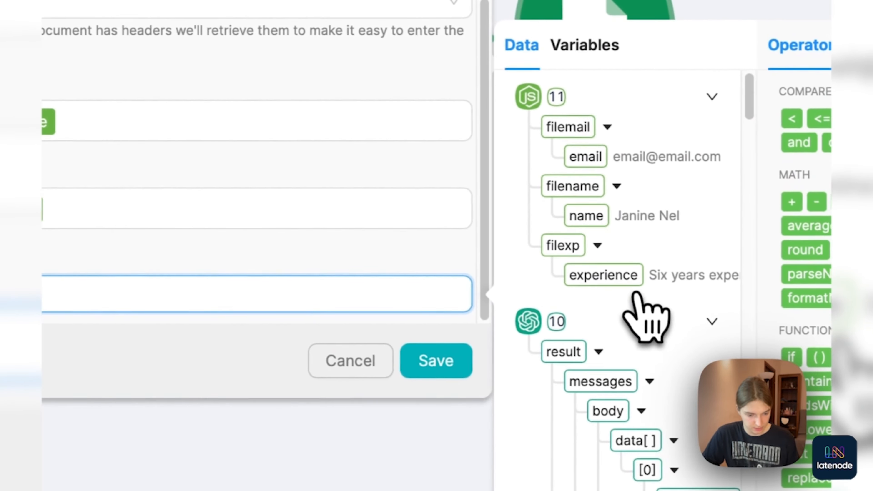
{"action": "left_click", "coordinate": [611, 278]}
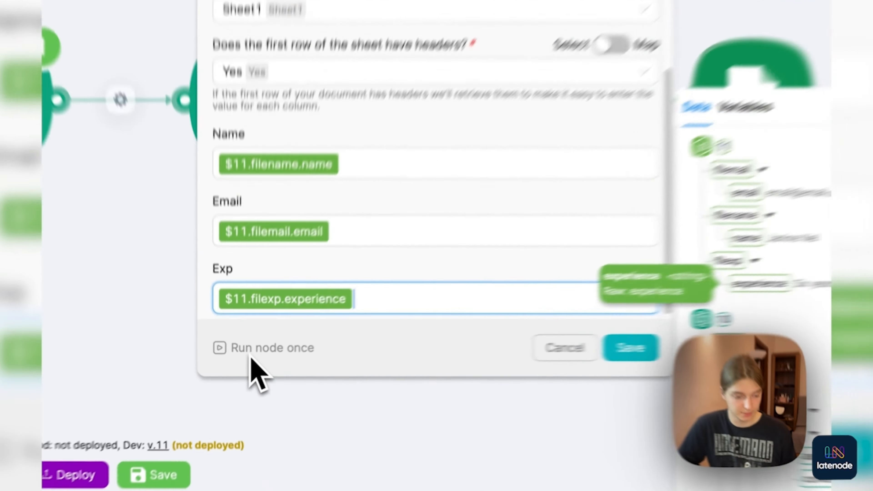
{"action": "left_click", "coordinate": [245, 363]}
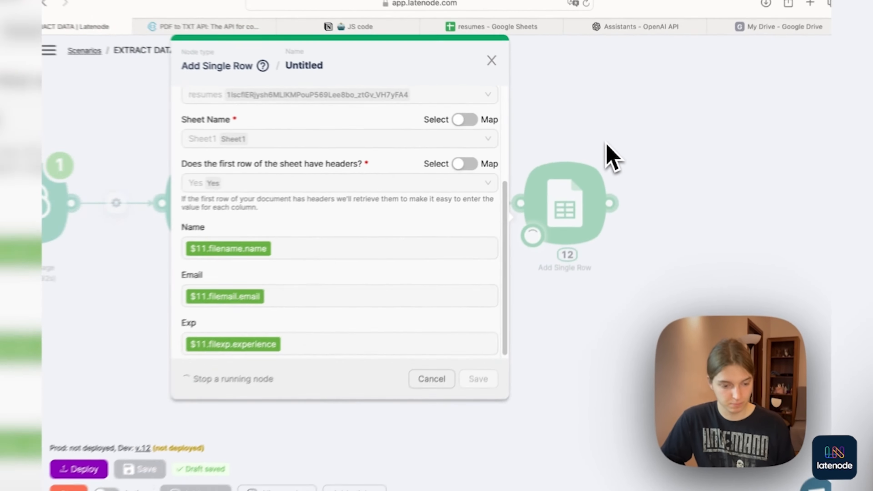
- Inspect node 12's run output and confirm updatedRange is Sheet1!A2:C2
{"action": "left_click", "coordinate": [599, 145]}
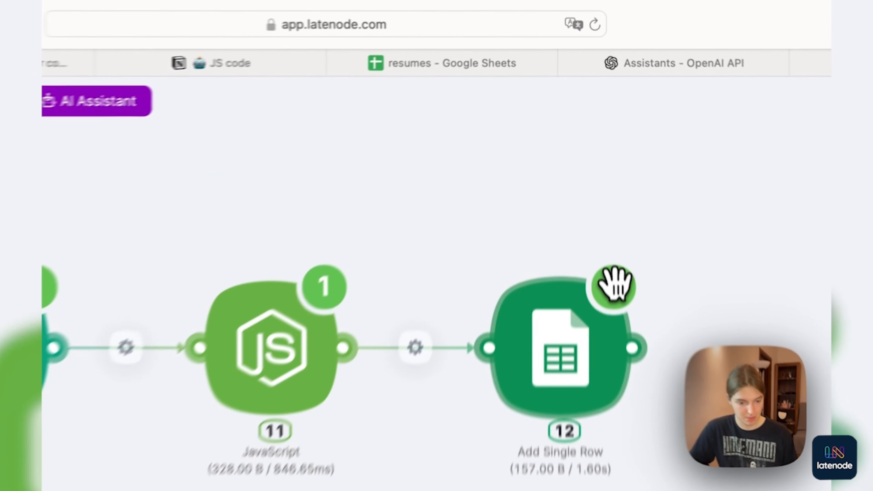
{"action": "left_click", "coordinate": [600, 162]}
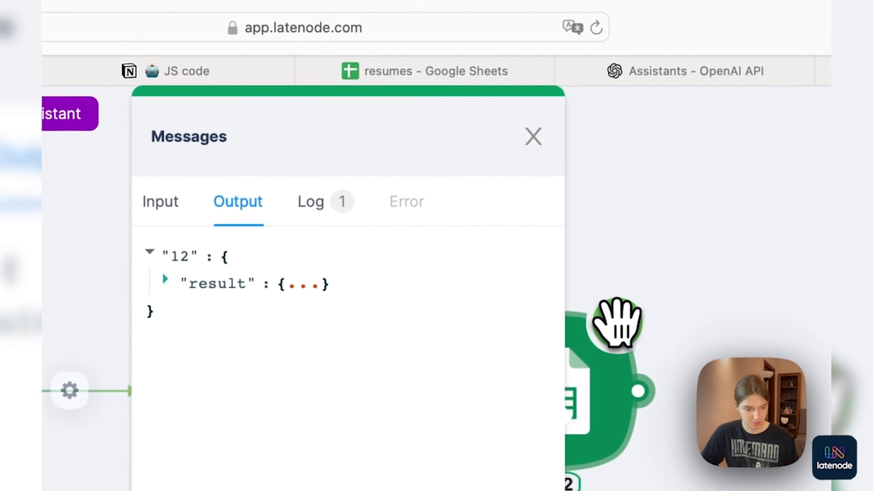
{"action": "left_click", "coordinate": [285, 287]}
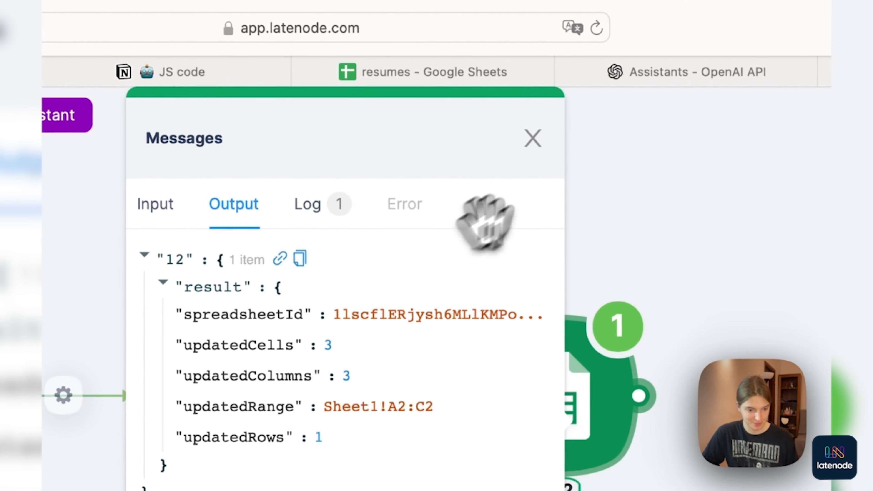
- Verify the parsed name, email and experience landed in row 2 of the resumes sheet, then return to EXTRACT DATA
{"action": "left_click", "coordinate": [539, 137]}
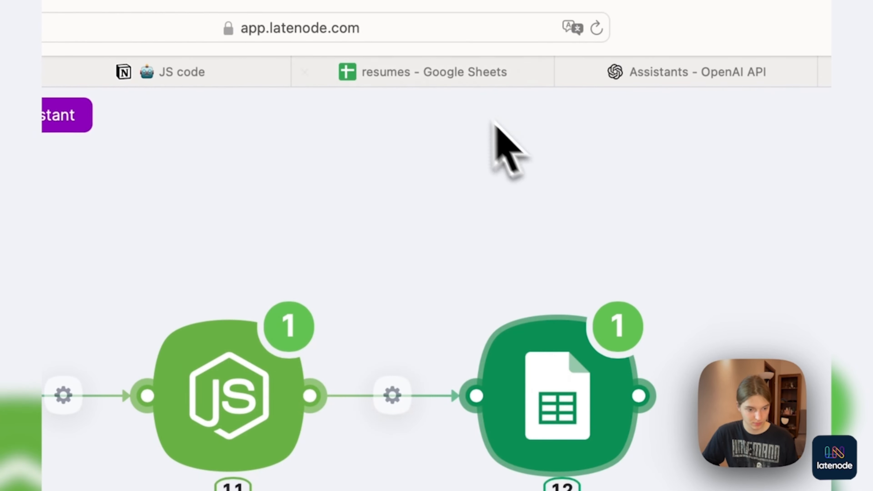
{"action": "left_click", "coordinate": [426, 81]}
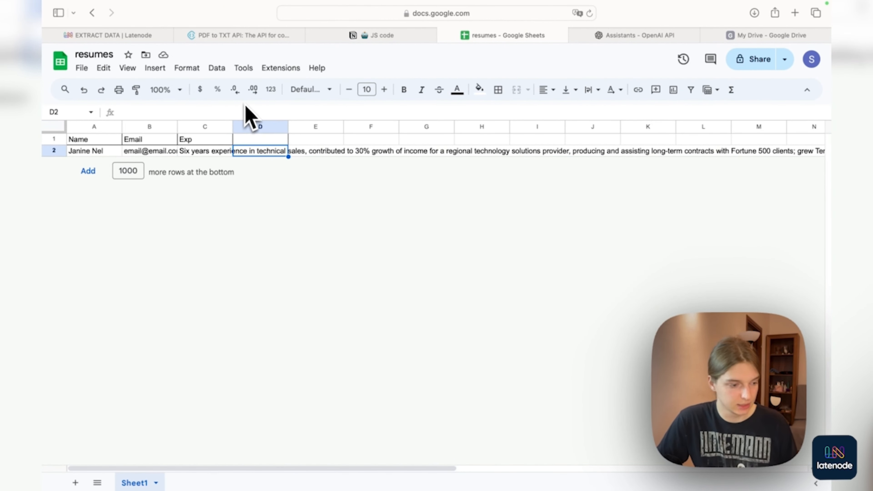
{"action": "left_click", "coordinate": [130, 36]}
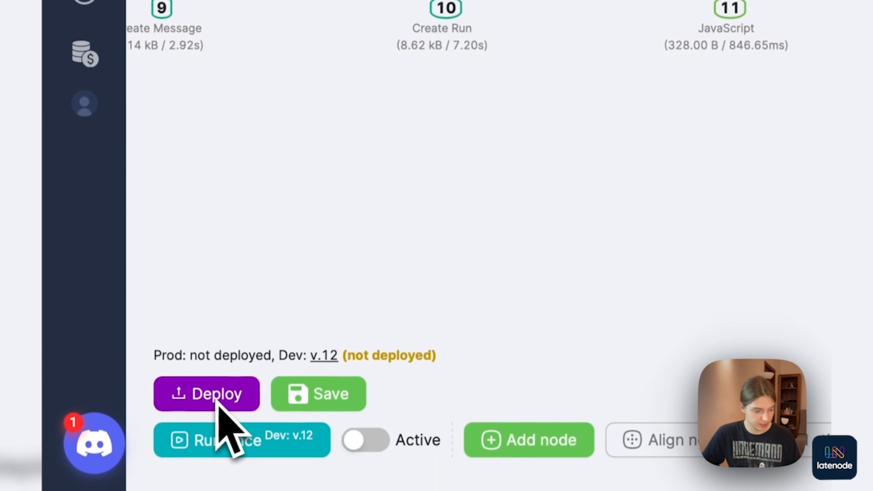
- Deploy EXTRACT DATA as version 13 and review the workflow, from Find File to the convert api node
{"action": "left_click", "coordinate": [219, 392]}
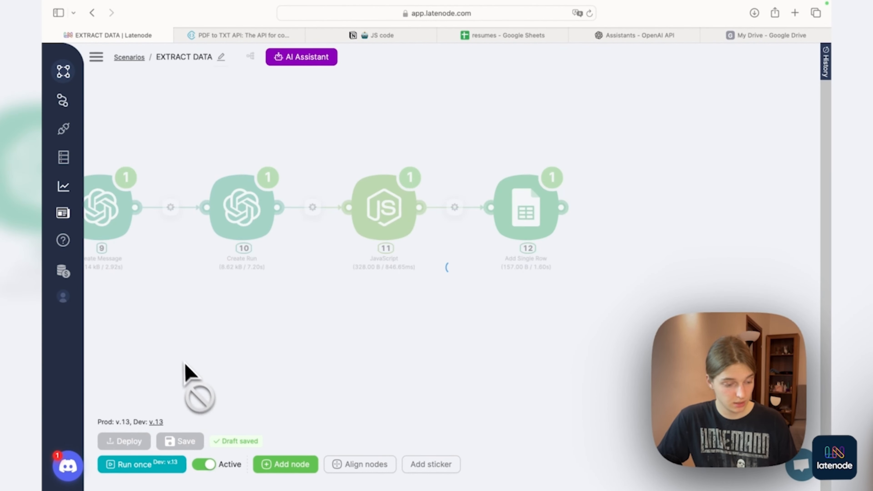
{"action": "left_click_drag", "start_coordinate": [106, 338], "coordinate": [390, 328]}
{"action": "left_click_drag", "start_coordinate": [235, 315], "coordinate": [400, 314]}
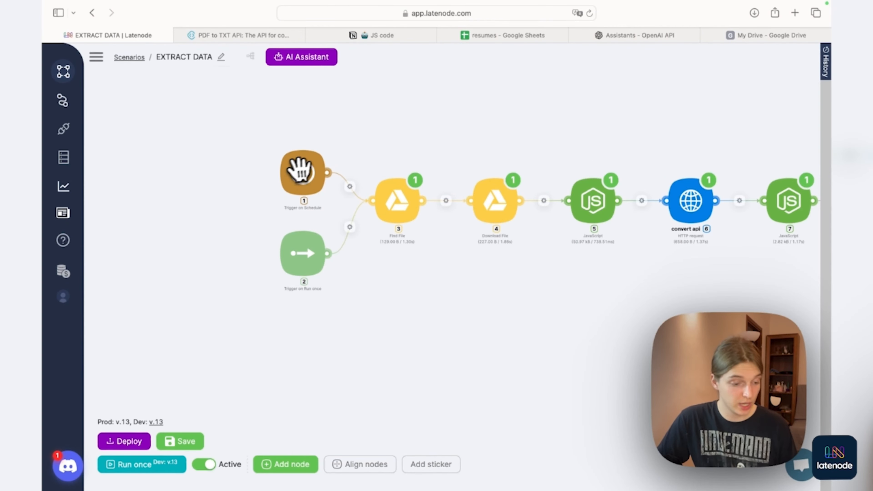
{"action": "scroll", "coordinate": [301, 172], "scroll_direction": "up", "scroll_amount": 3}
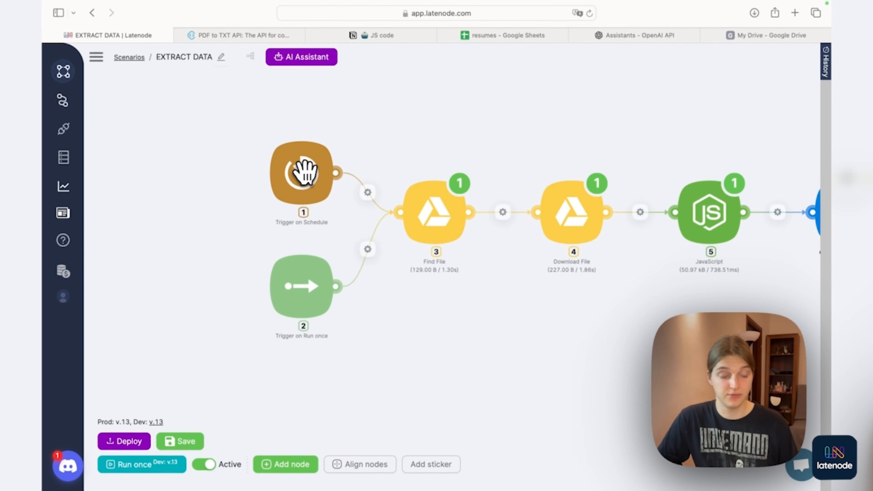
{"action": "scroll", "coordinate": [301, 172], "scroll_direction": "down", "scroll_amount": 3}
{"action": "left_click_drag", "start_coordinate": [472, 139], "coordinate": [388, 128]}
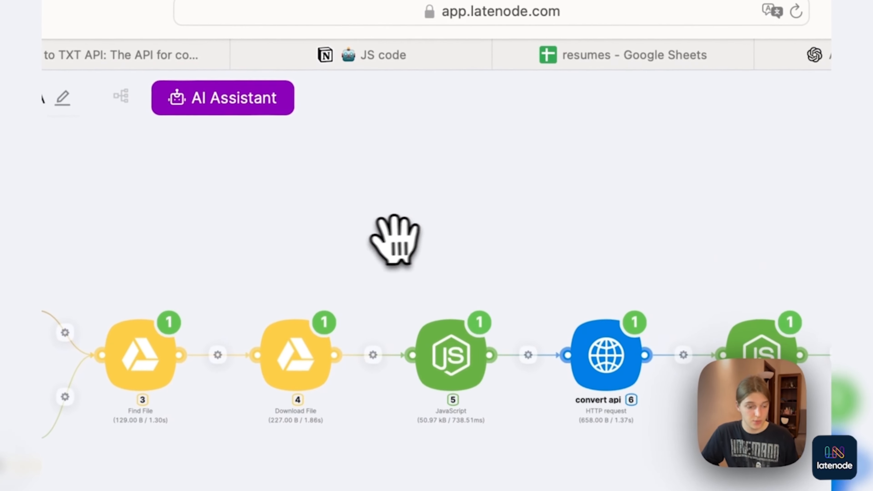
{"action": "scroll", "coordinate": [395, 241], "scroll_direction": "right", "scroll_amount": 3}
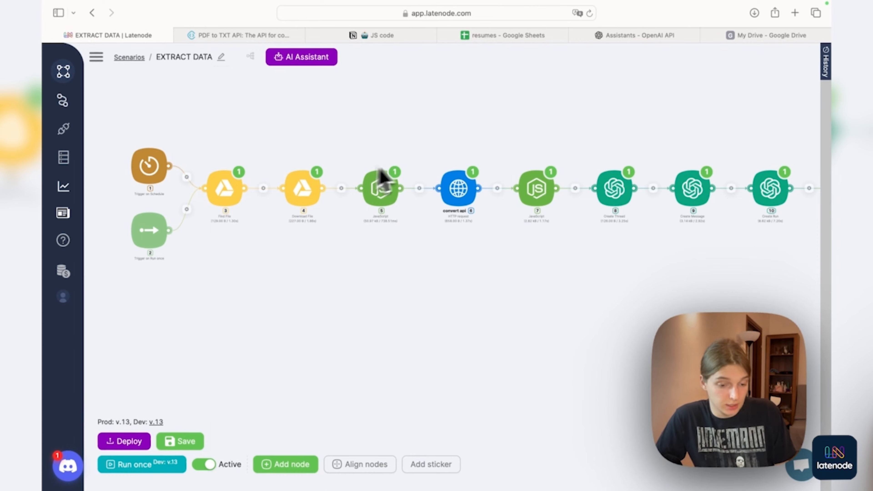
{"action": "scroll", "coordinate": [463, 114], "scroll_direction": "right", "scroll_amount": 9}
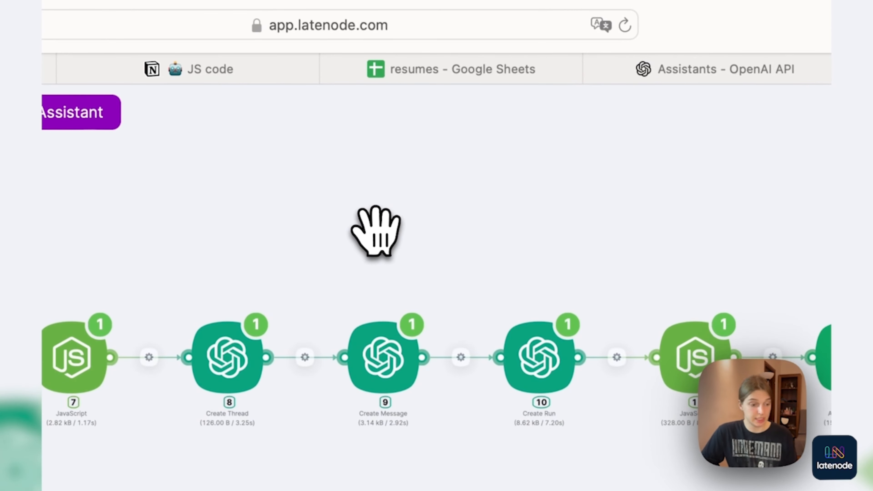
{"action": "left_click_drag", "start_coordinate": [375, 230], "coordinate": [540, 264]}
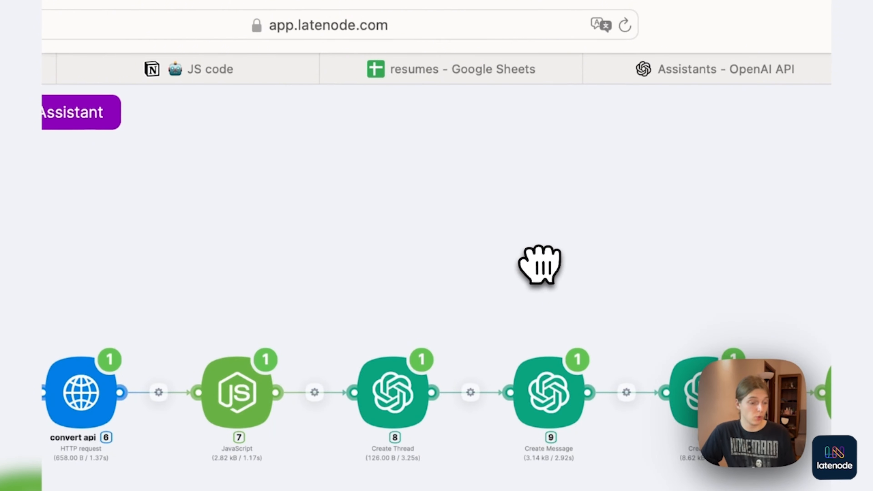